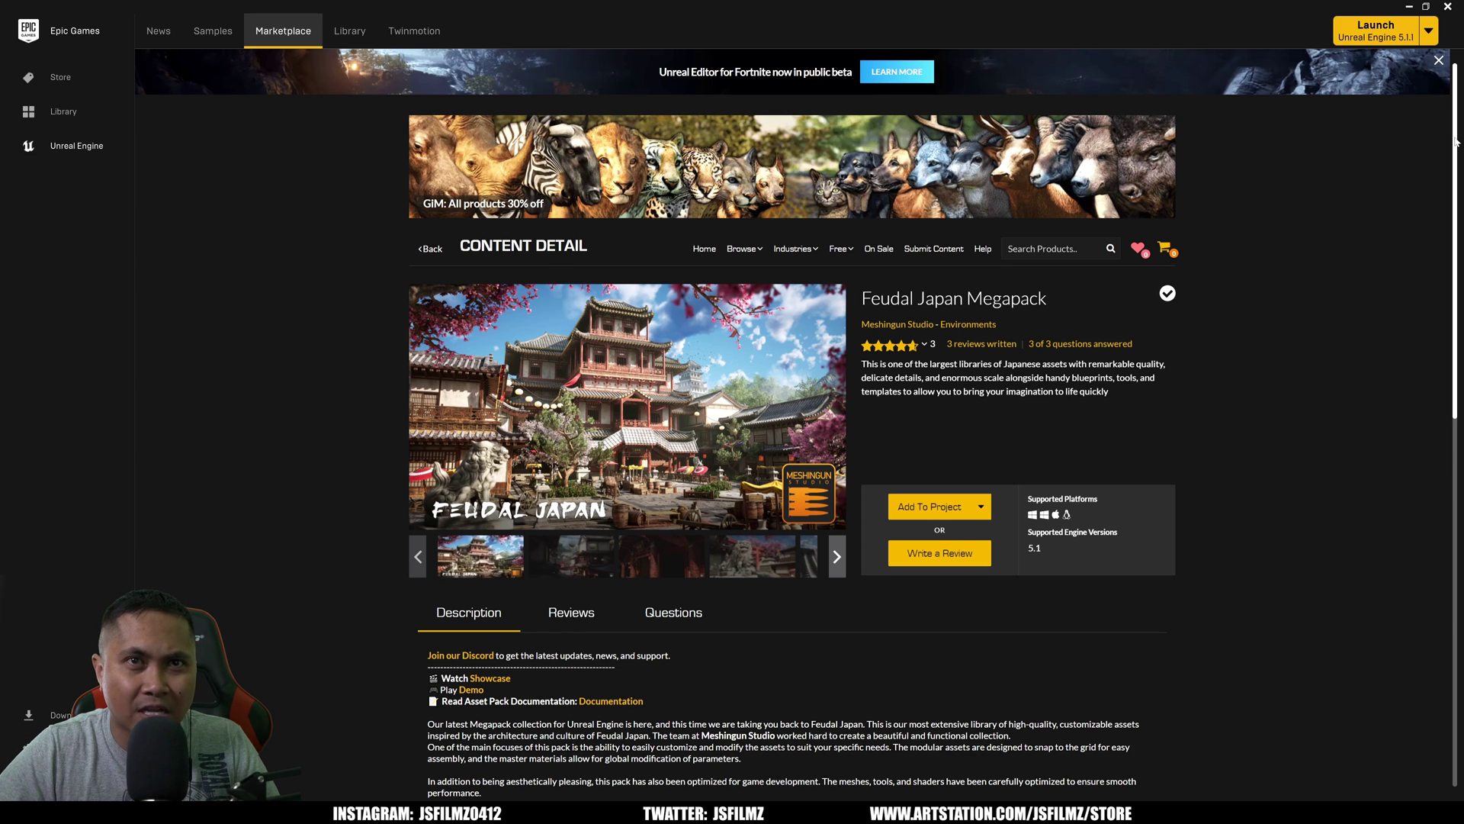
Search the Epic Games library for "acf".
{"action": "left_click", "coordinate": [349, 31]}
{"action": "left_click_drag", "start_coordinate": [1457, 214], "coordinate": [1457, 150]}
{"action": "left_click_drag", "start_coordinate": [1292, 658], "coordinate": [1240, 660]}
{"action": "type", "text": "acf"}
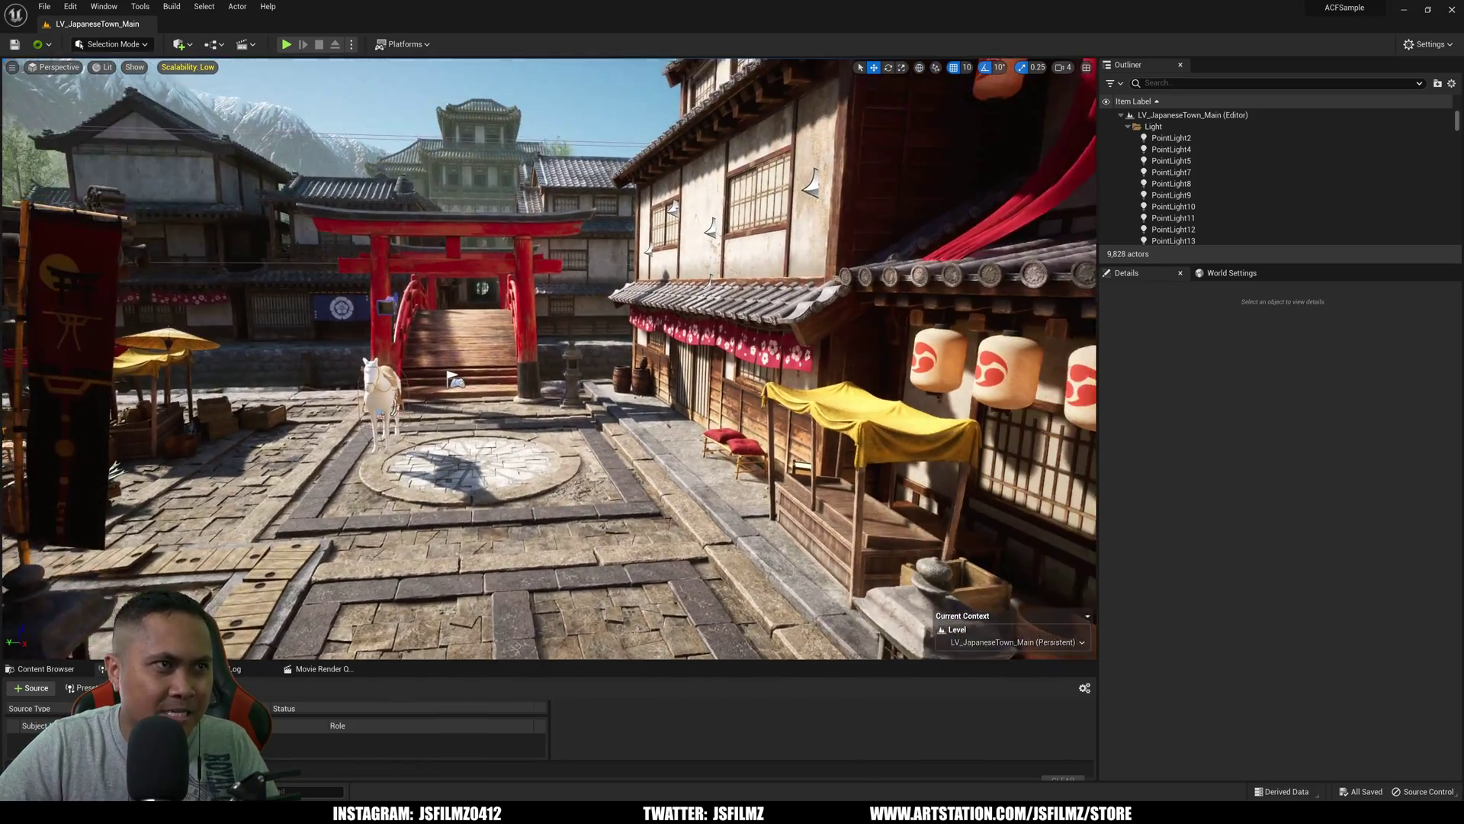
Select the BPP_House_02b2 house across the canal behind the red torii gate.
{"action": "right_click_drag", "start_coordinate": [549, 359], "coordinate": [774, 355]}
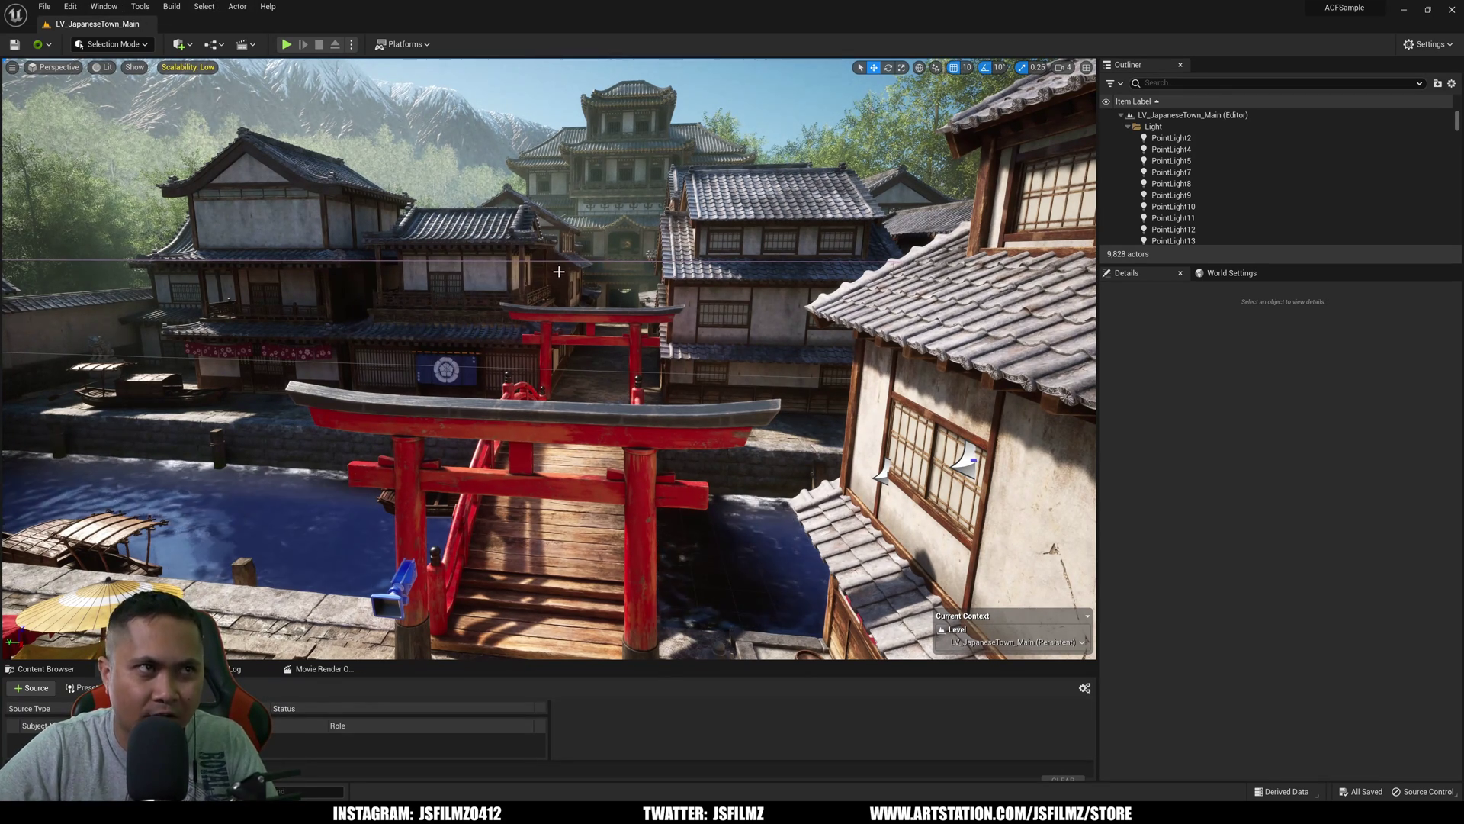
{"action": "left_click", "coordinate": [873, 240]}
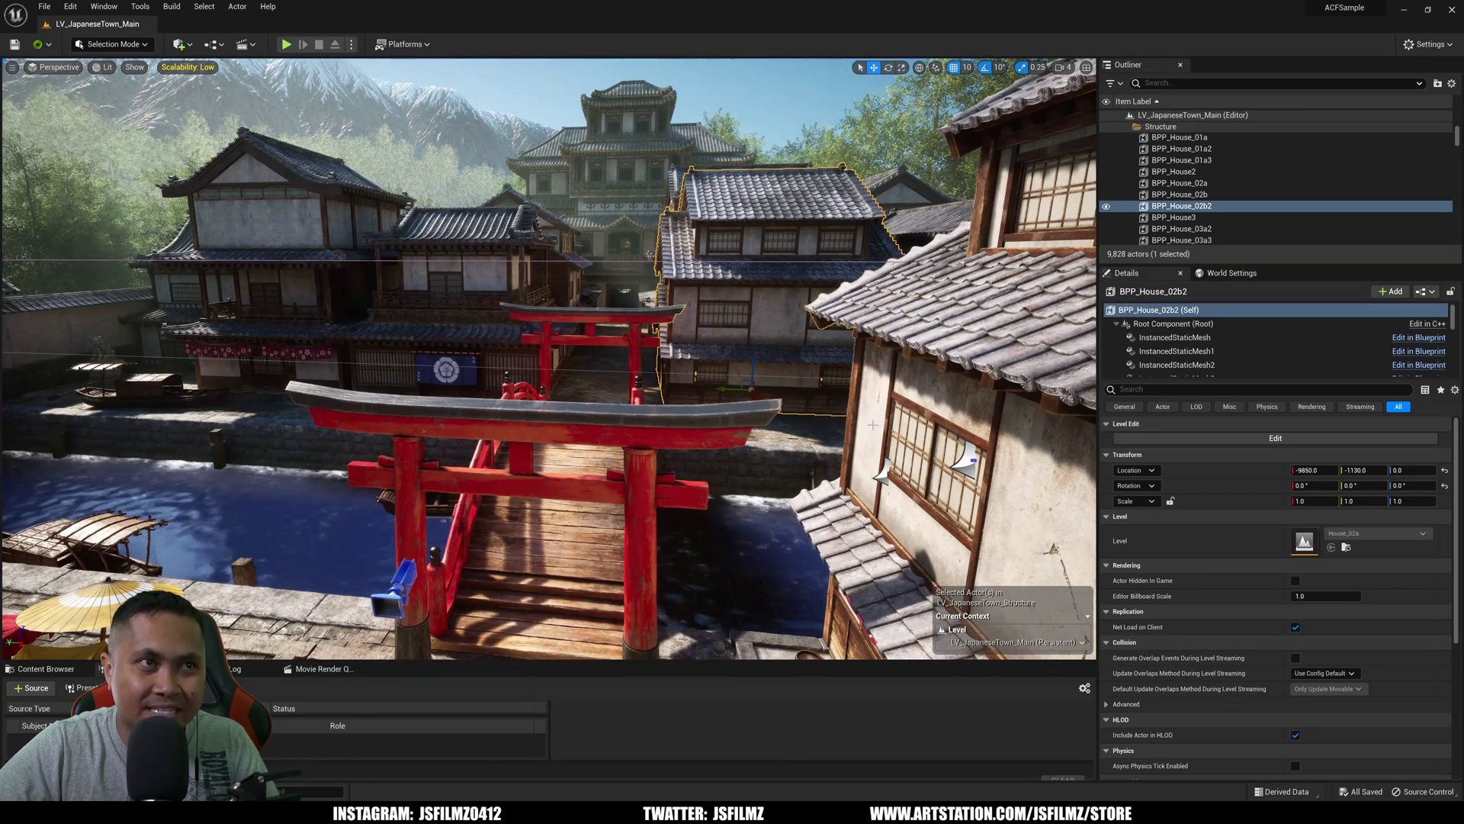
{"action": "left_click", "coordinate": [1115, 207]}
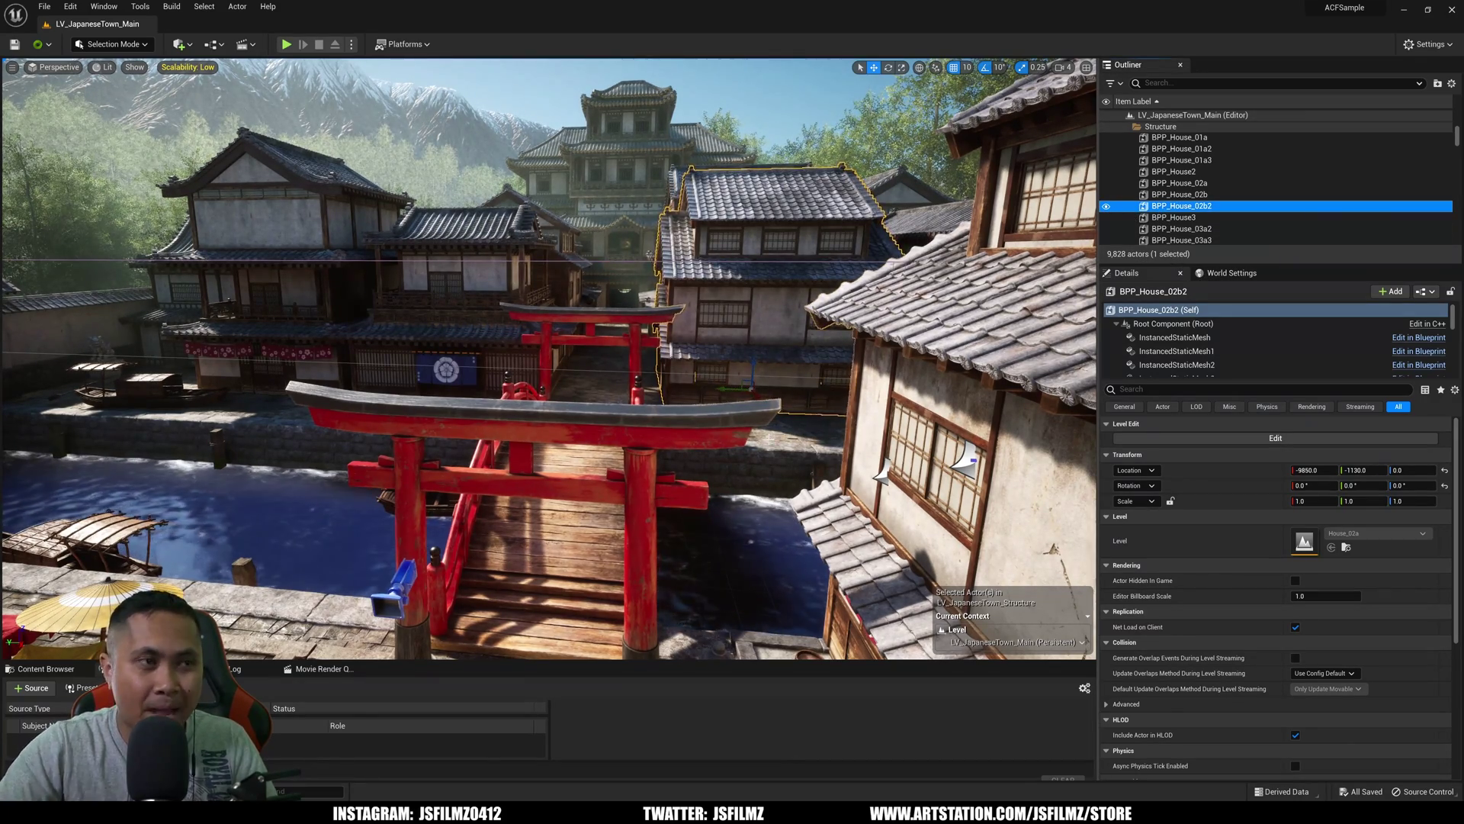
Inspect the town's geometry with the Nanite Triangles visualization, including the distant foliage.
{"action": "left_click", "coordinate": [103, 67]}
{"action": "mouse_move", "coordinate": [173, 271]}
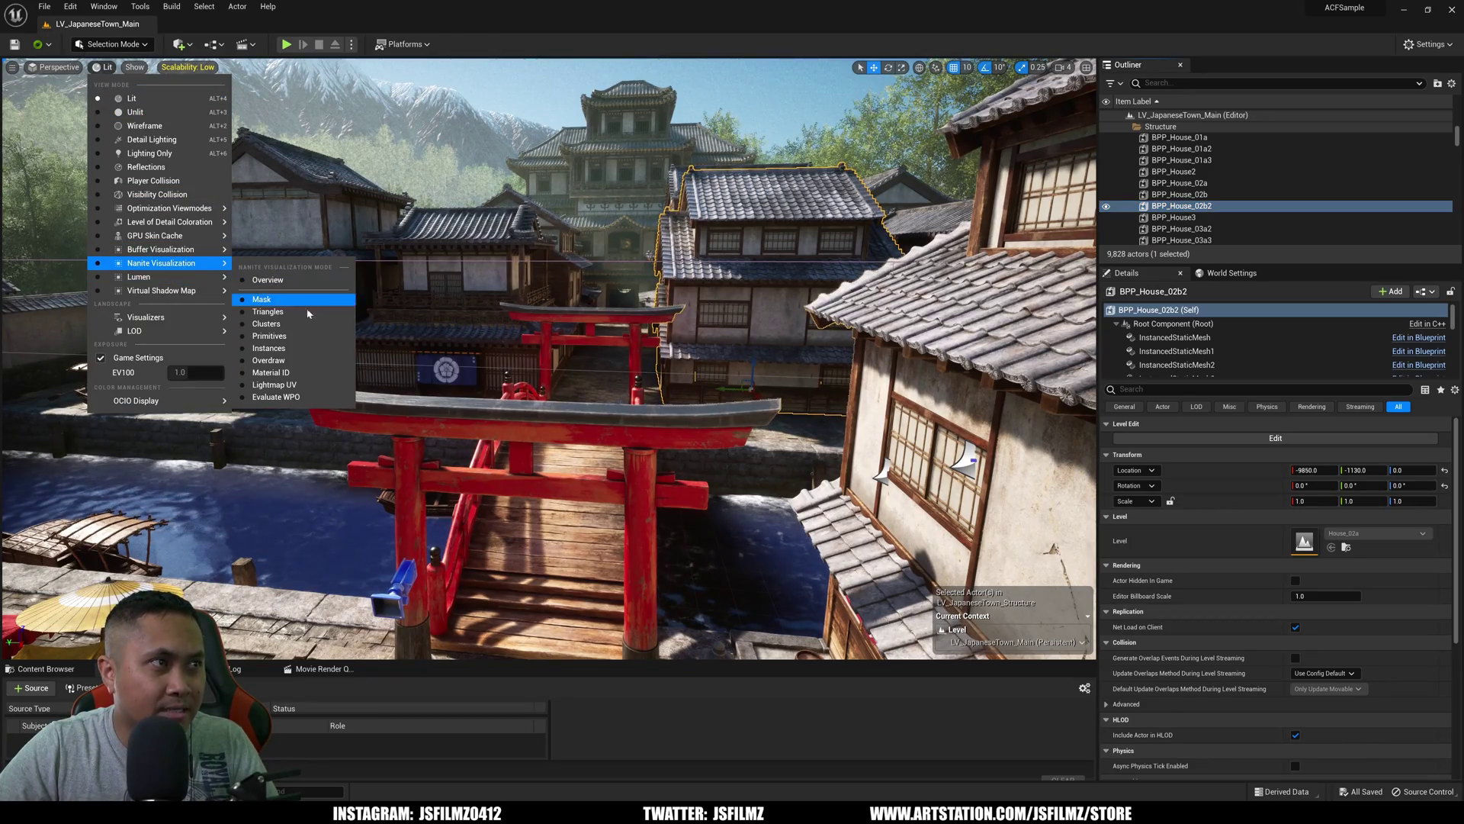
{"action": "left_click", "coordinate": [268, 311]}
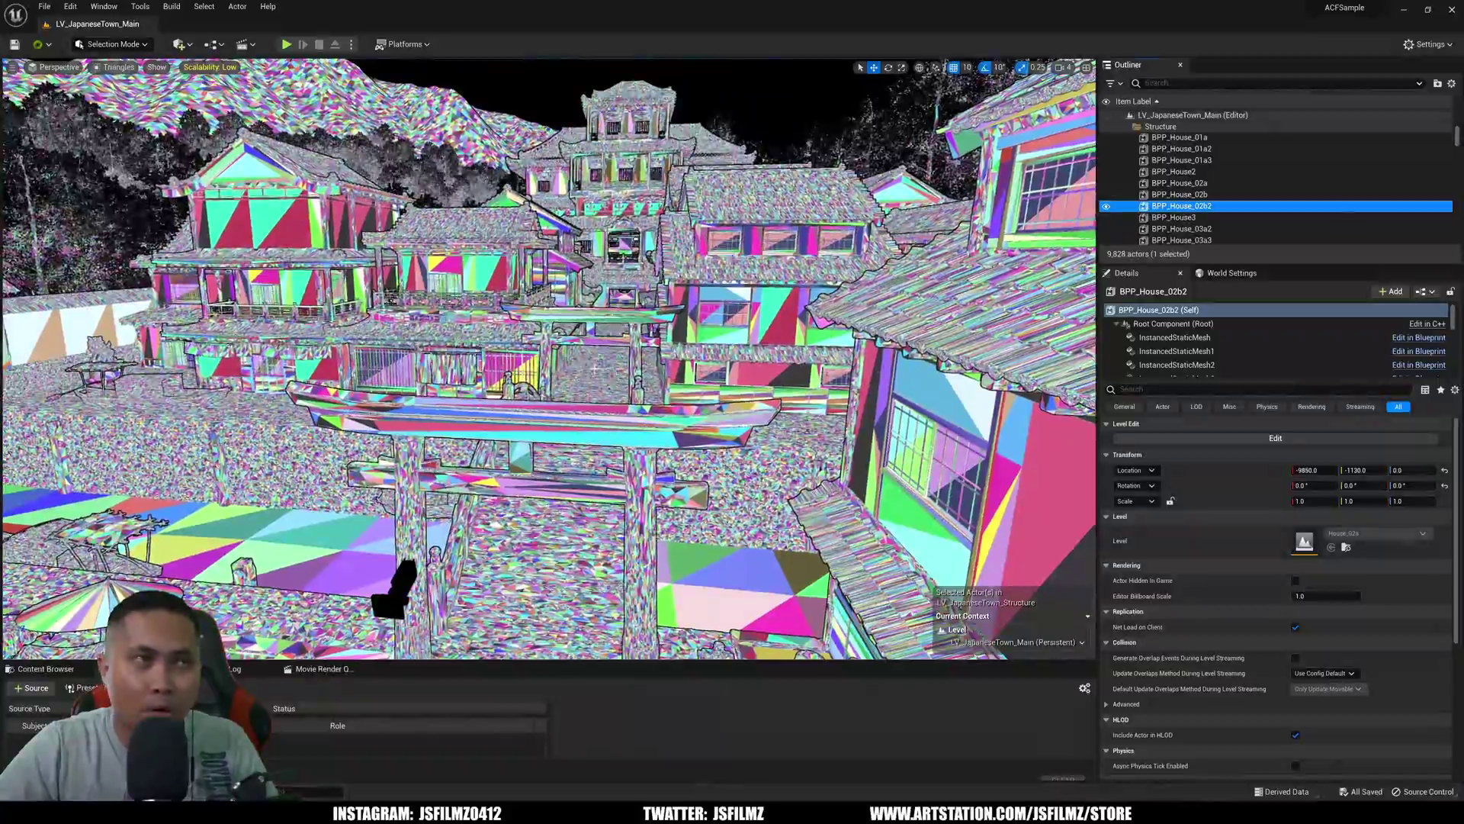
{"action": "right_click_drag", "start_coordinate": [597, 370], "coordinate": [530, 352]}
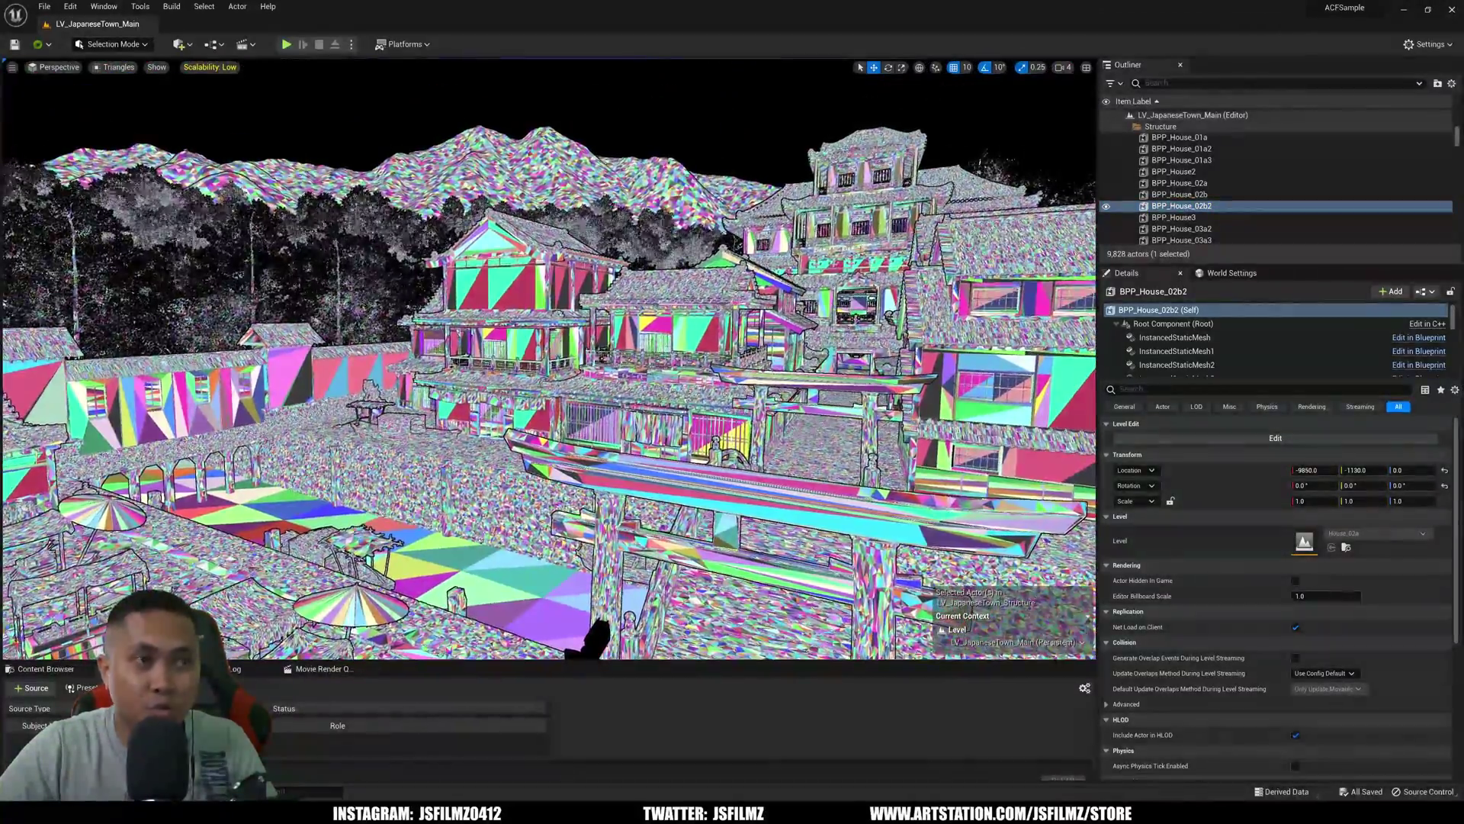
{"action": "left_click", "coordinate": [412, 282]}
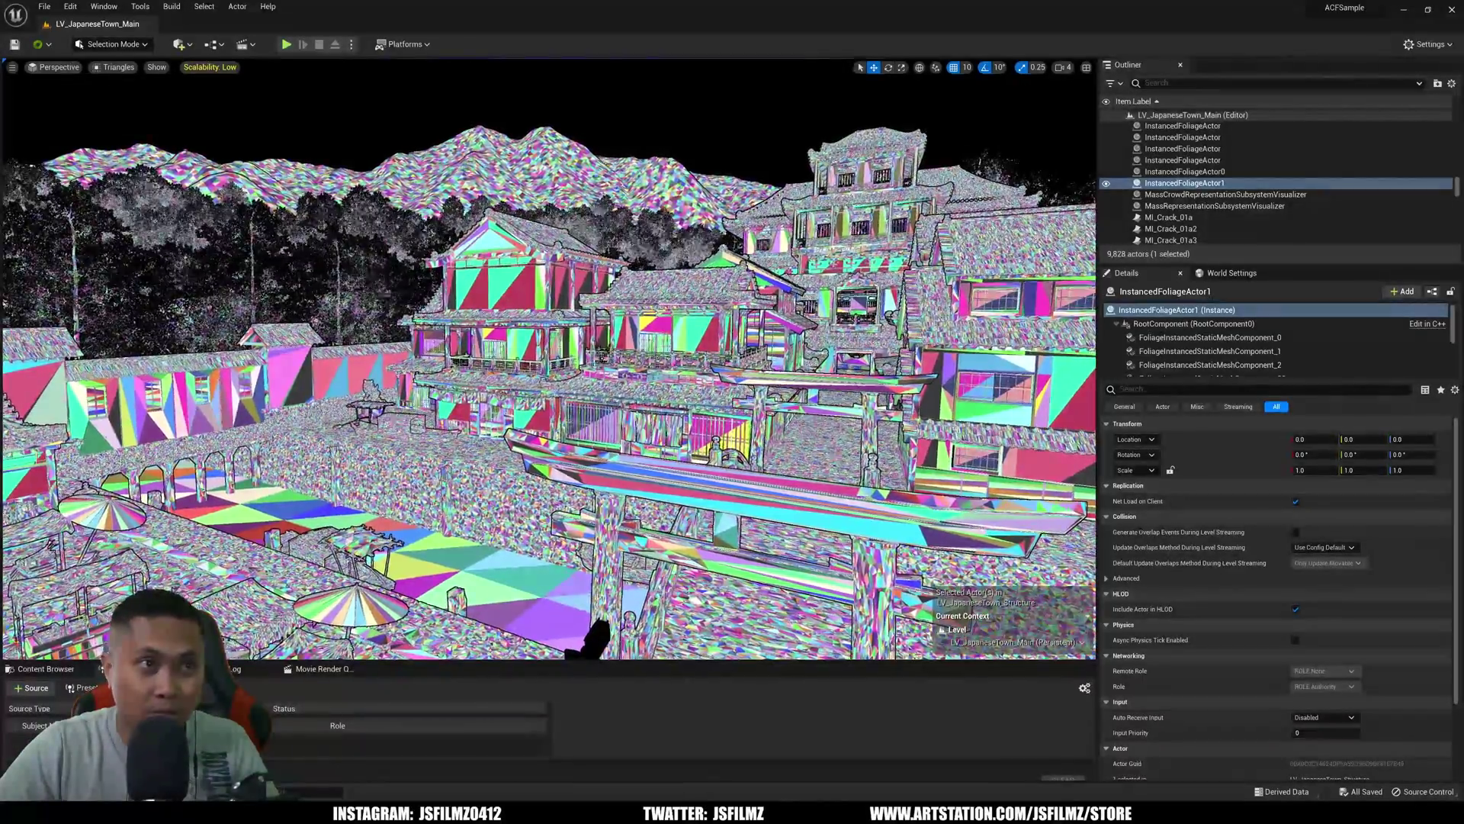
{"action": "right_click_drag", "start_coordinate": [411, 281], "coordinate": [153, 288]}
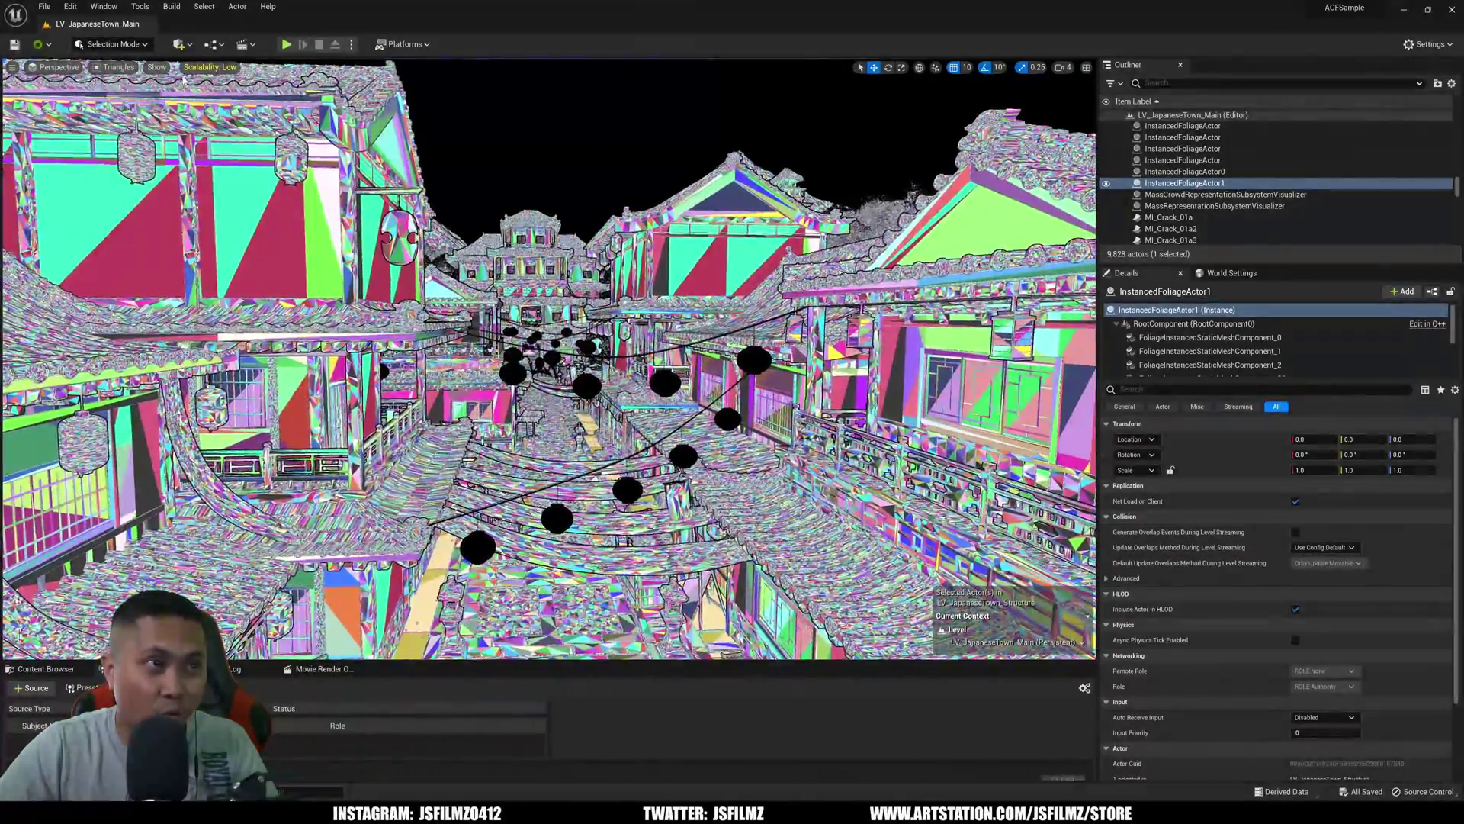
Restore the Lit view mode and view the lantern-lined street from ground level.
{"action": "left_click", "coordinate": [116, 67]}
{"action": "left_click", "coordinate": [130, 99]}
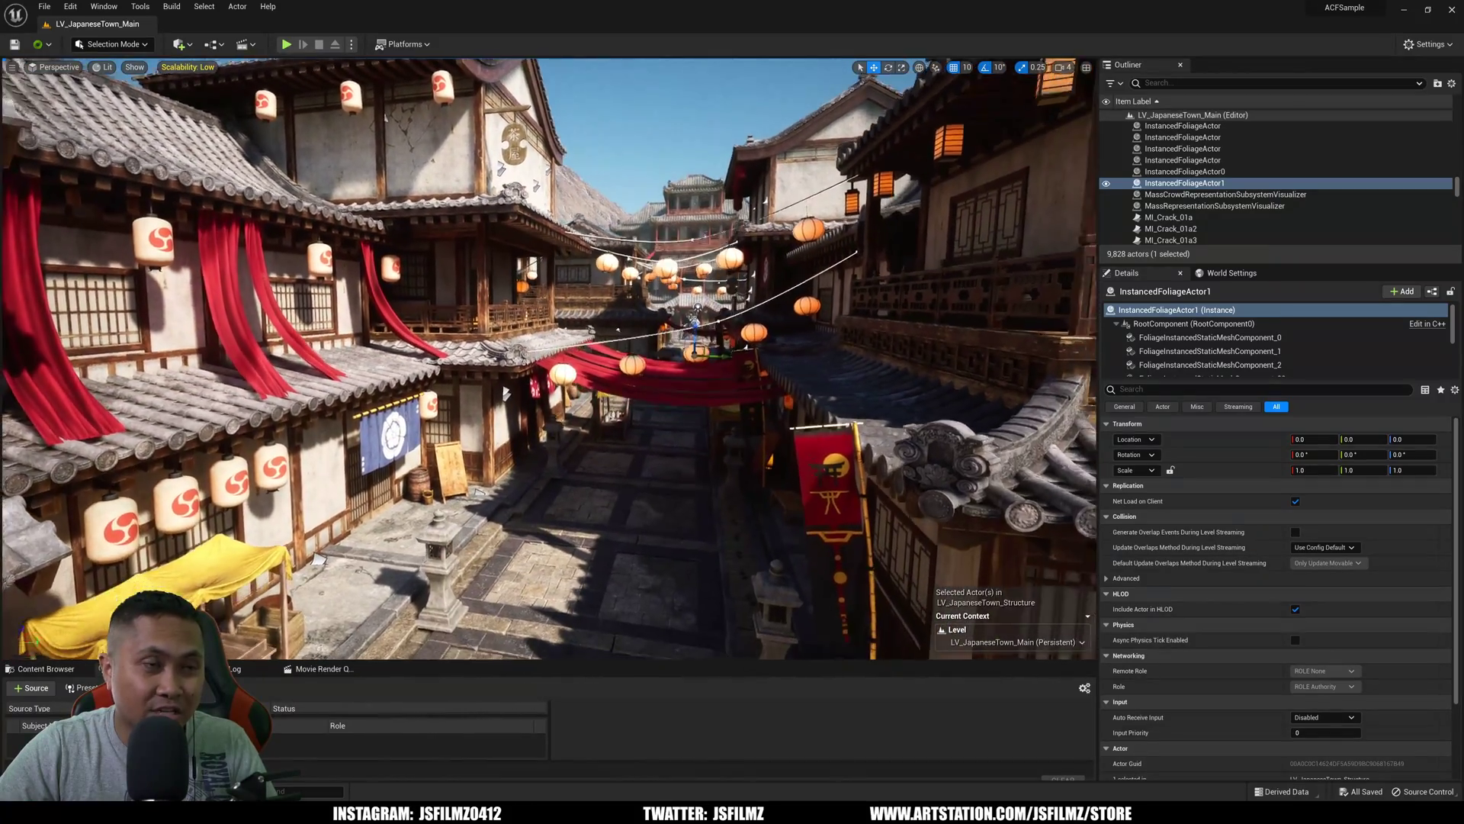
{"action": "right_click_drag", "start_coordinate": [549, 358], "coordinate": [492, 370]}
{"action": "right_click_drag", "start_coordinate": [515, 423], "coordinate": [581, 418]}
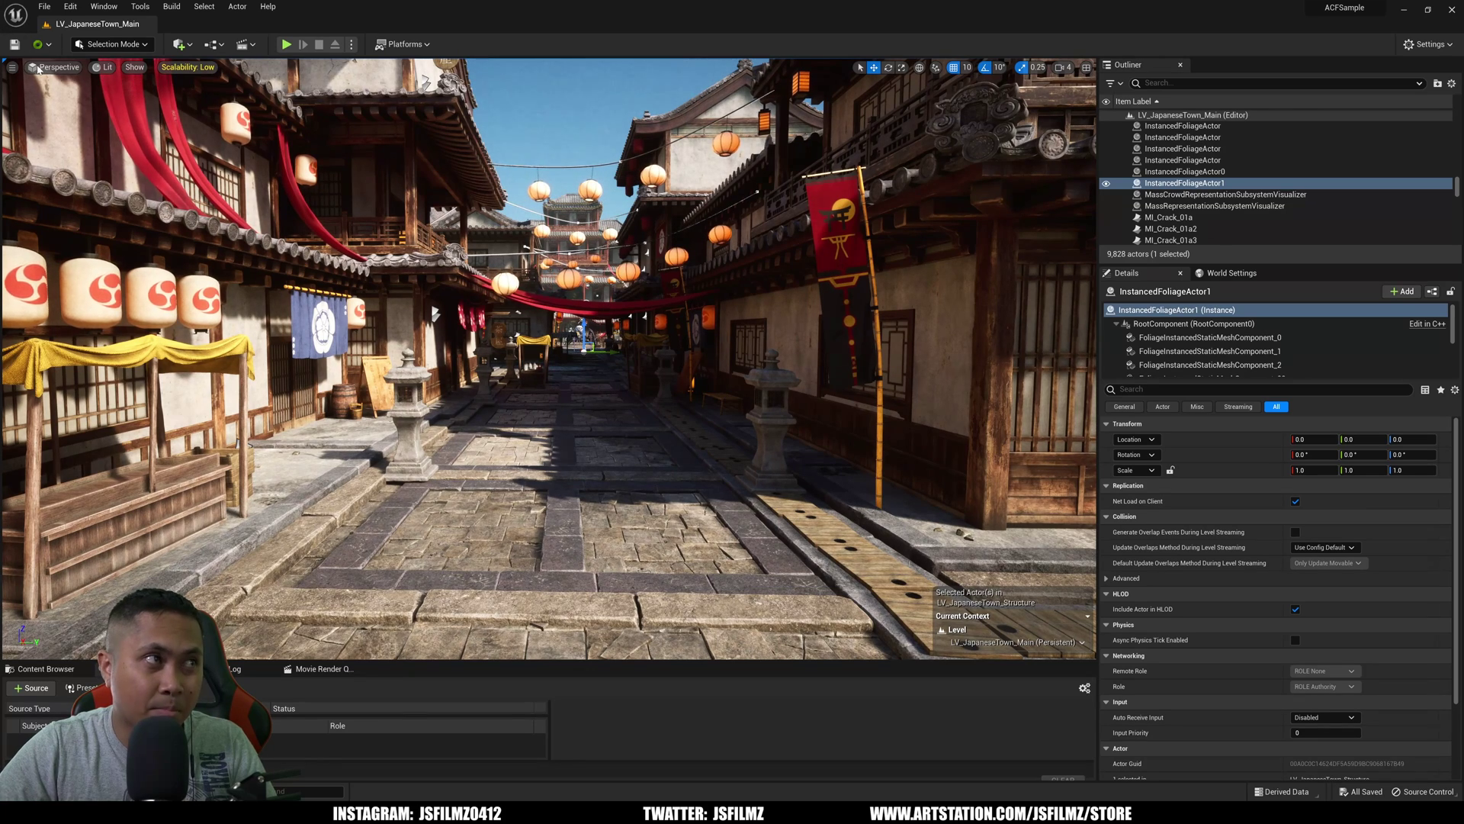
Set the viewport's screen percentage to 100 and turn on the FPS display.
{"action": "left_click", "coordinate": [12, 68]}
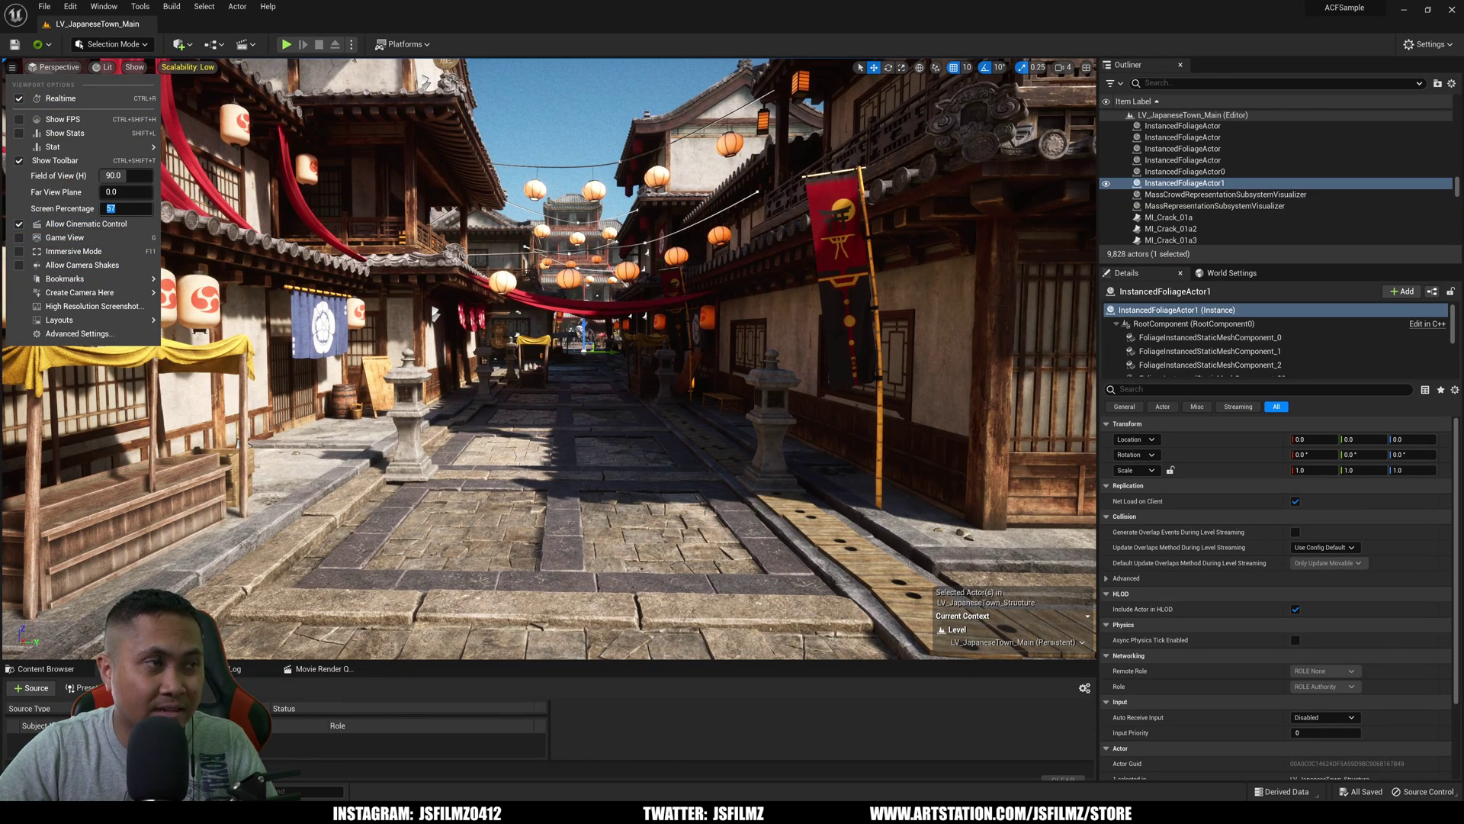
{"action": "type", "text": "100"}
{"action": "key", "text": "Return"}
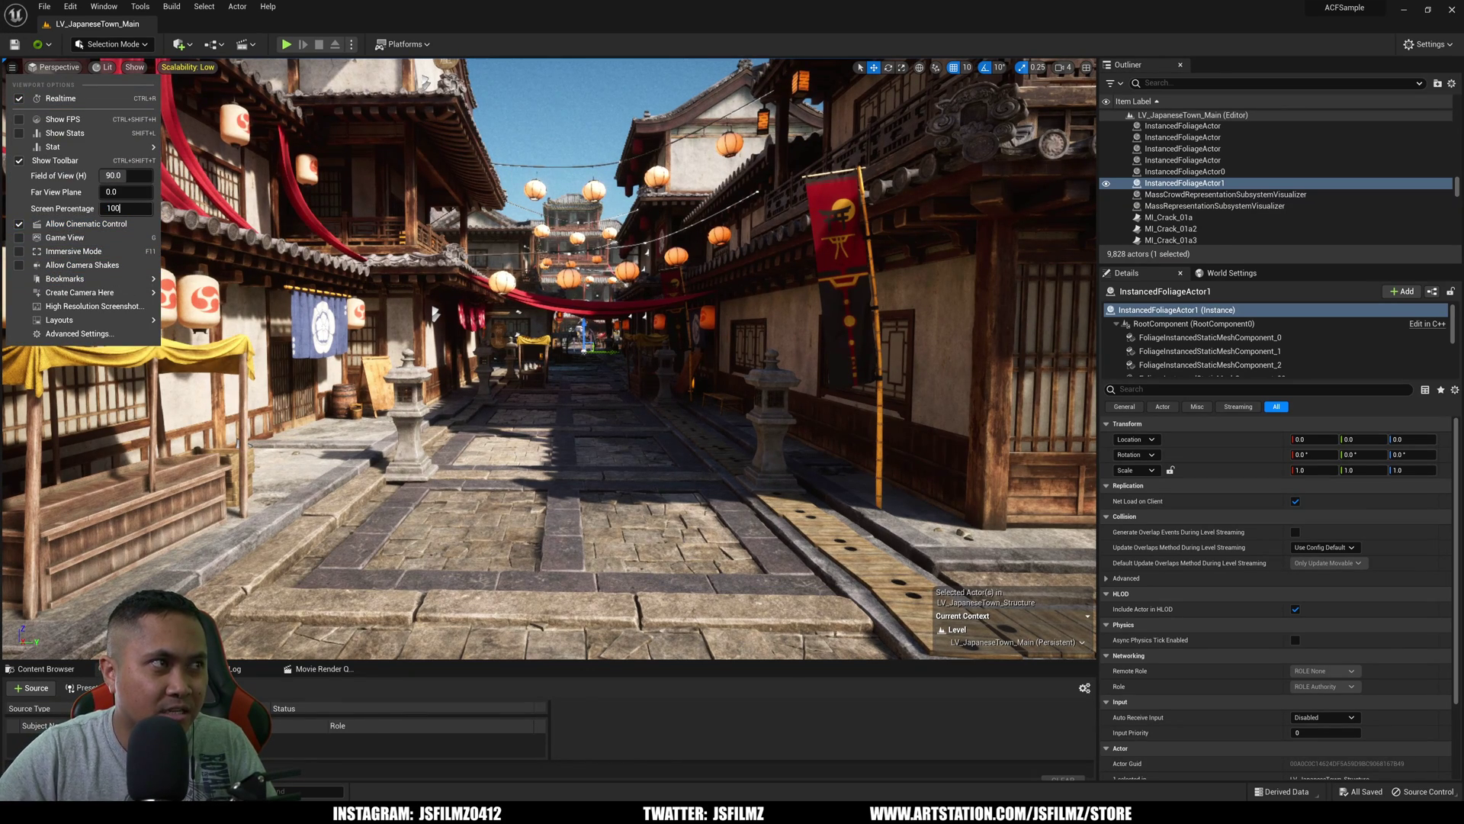
{"action": "right_click_drag", "start_coordinate": [261, 249], "coordinate": [229, 226]}
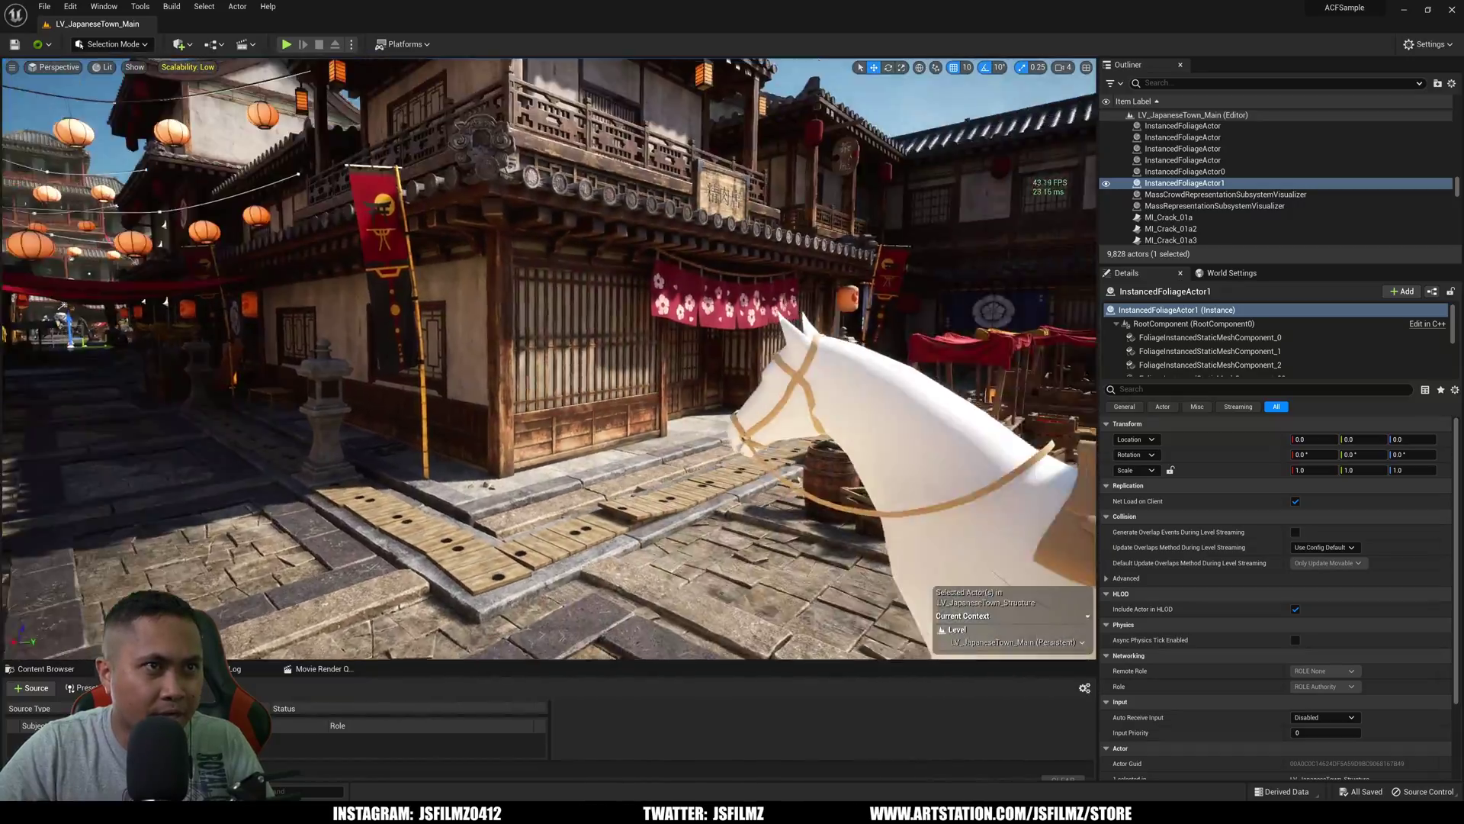
View the whole town from above and select the SM_Maple_Spring_01a14 cherry tree near the pagoda houses.
{"action": "right_click_drag", "start_coordinate": [549, 359], "coordinate": [672, 361]}
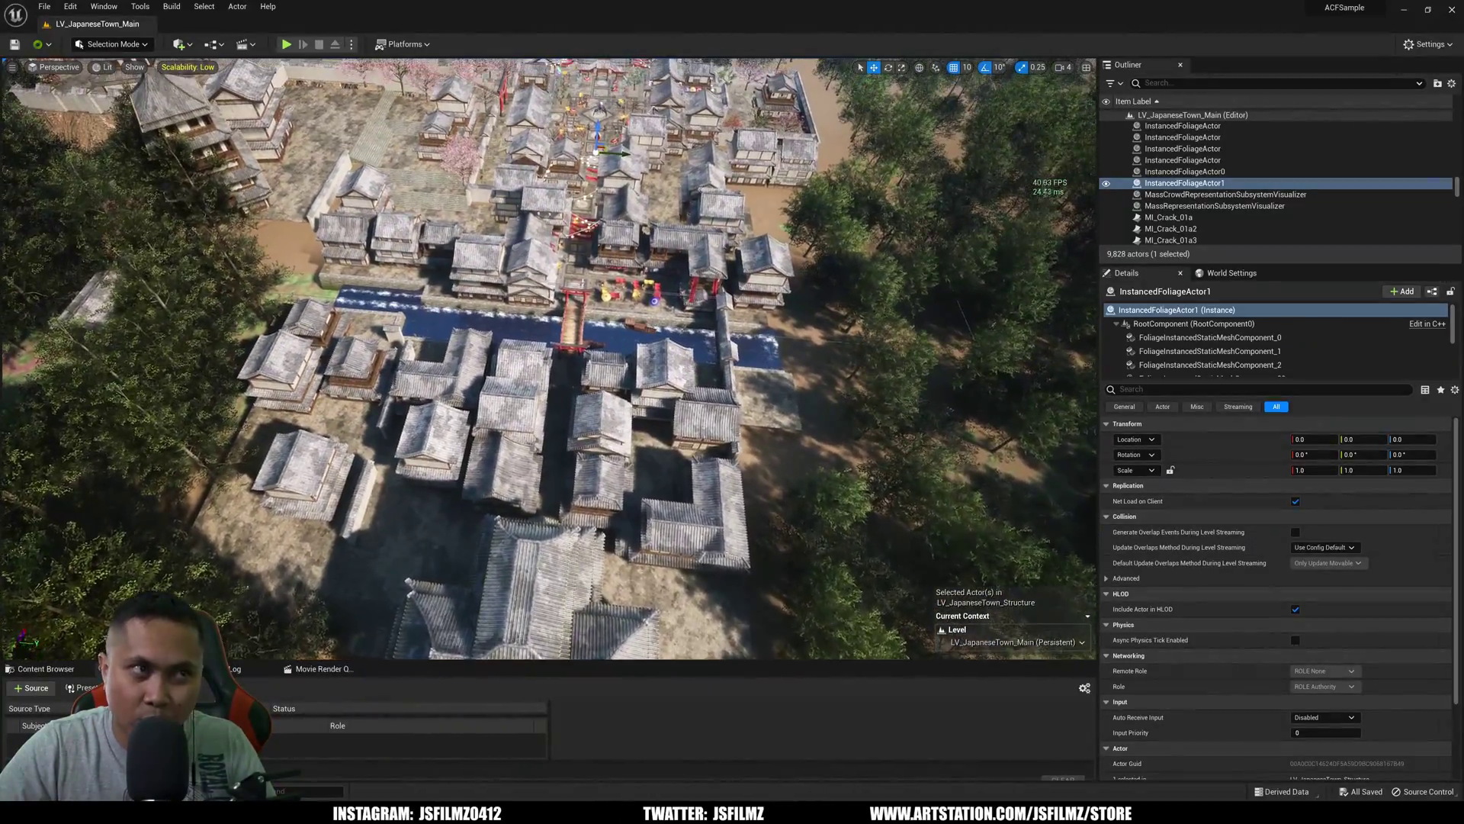
{"action": "right_click_drag", "start_coordinate": [549, 358], "coordinate": [549, 267]}
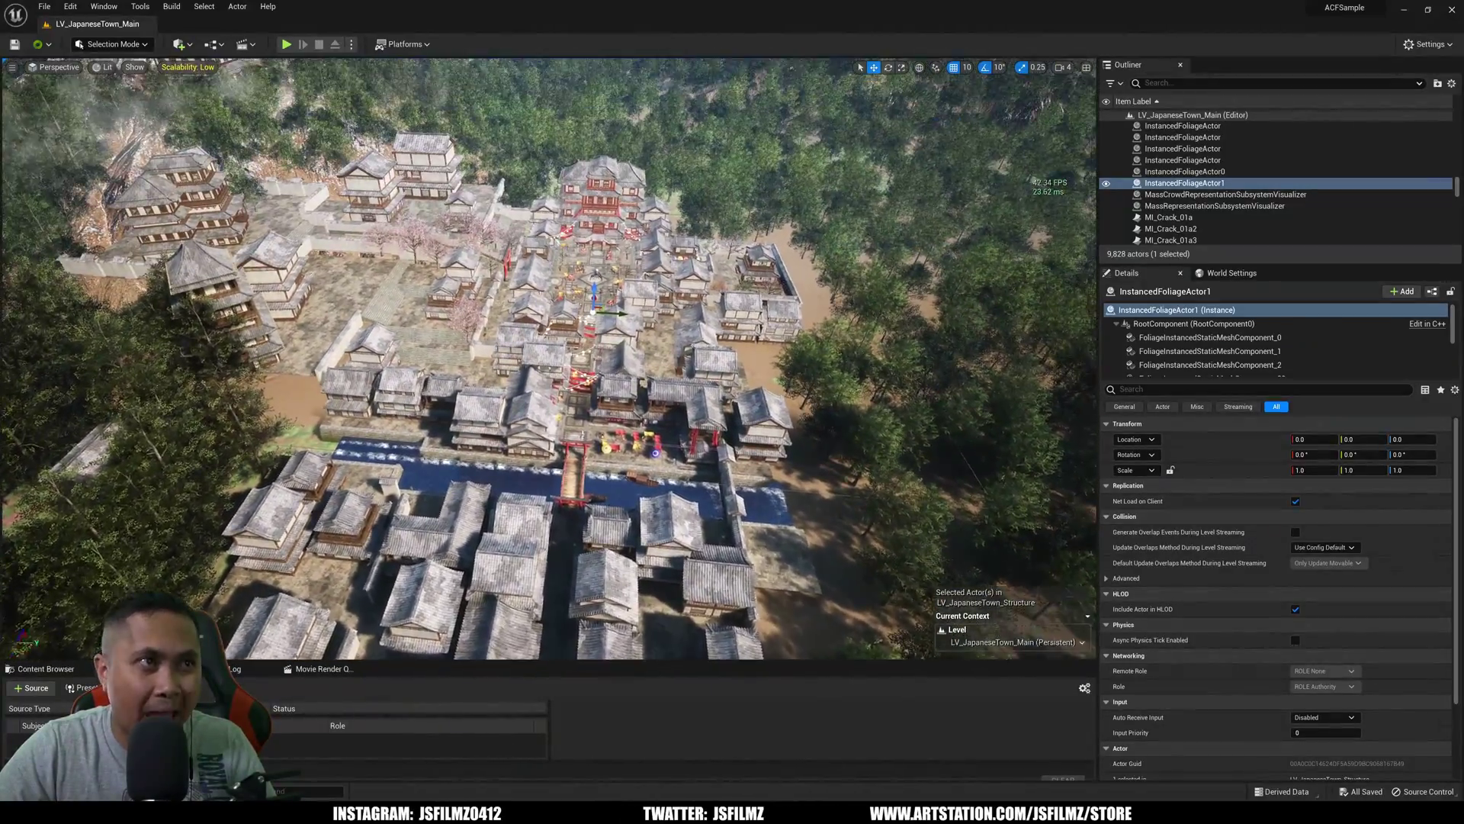
{"action": "key", "text": "w"}
{"action": "right_click_drag", "start_coordinate": [549, 358], "coordinate": [555, 335]}
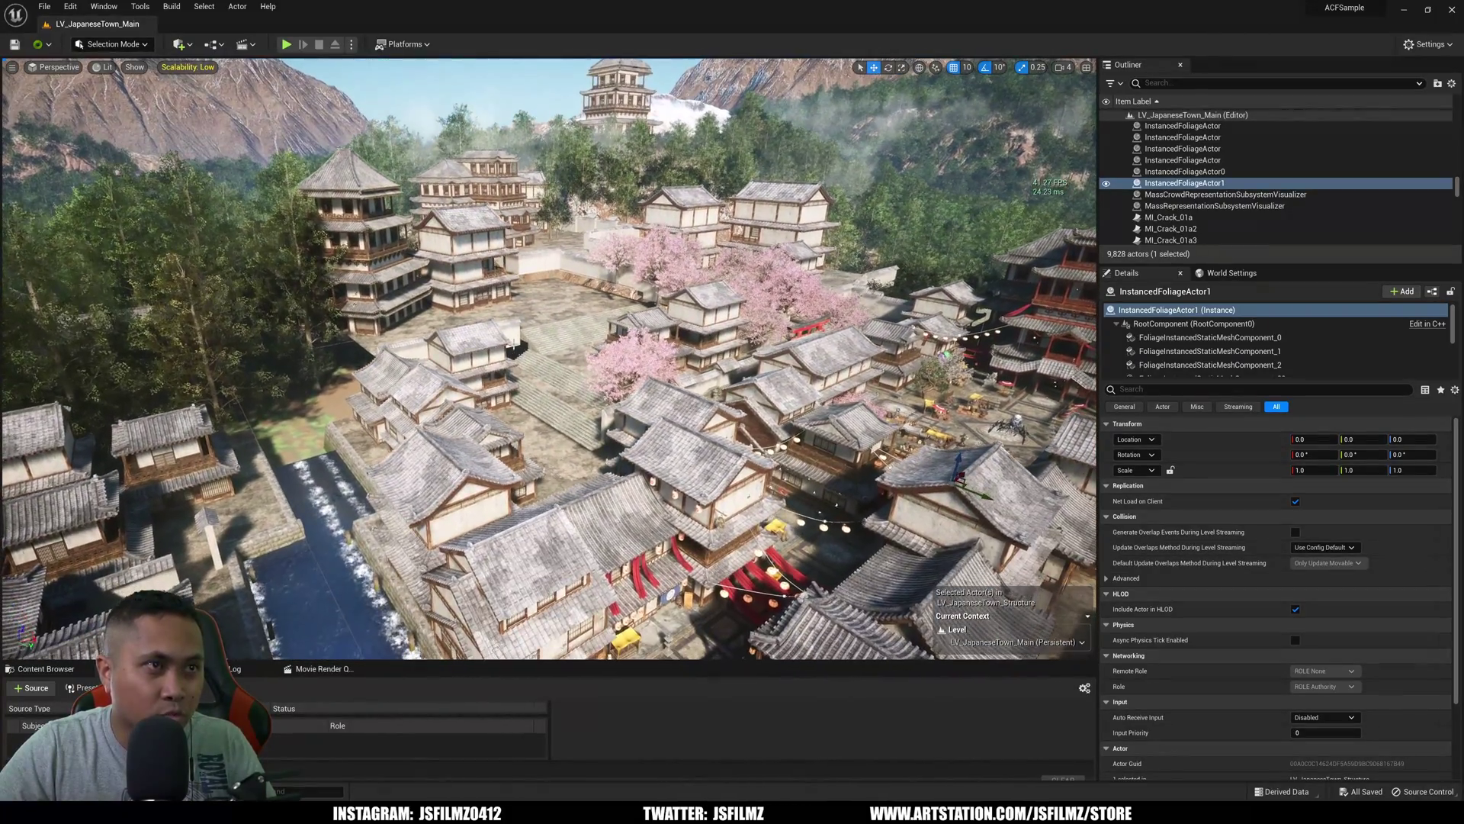
{"action": "left_click", "coordinate": [660, 256]}
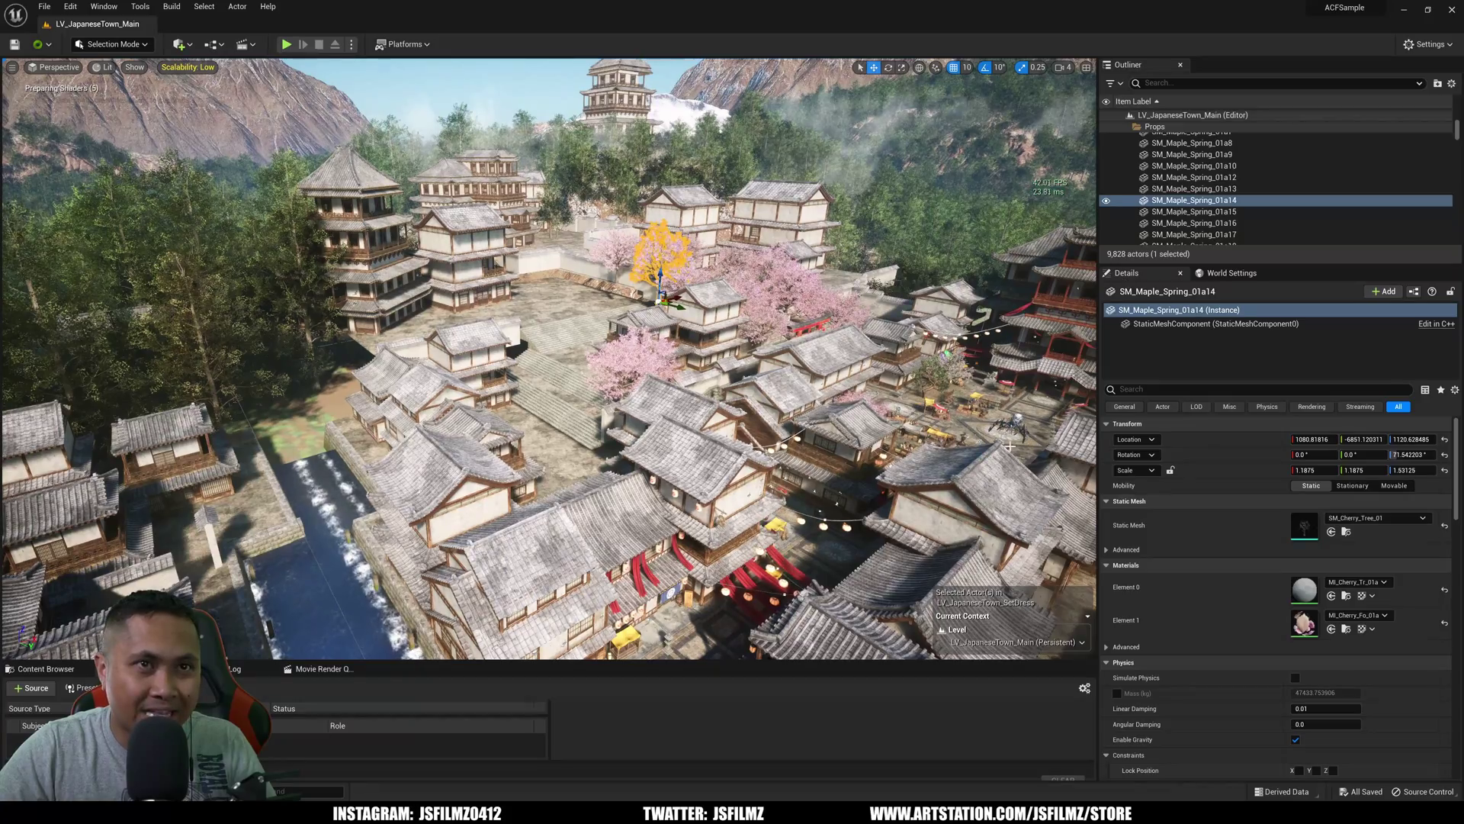
Lower the viewport's screen percentage for the street view near the torii gate.
{"action": "right_click_drag", "start_coordinate": [845, 472], "coordinate": [851, 471]}
{"action": "key", "text": "a"}
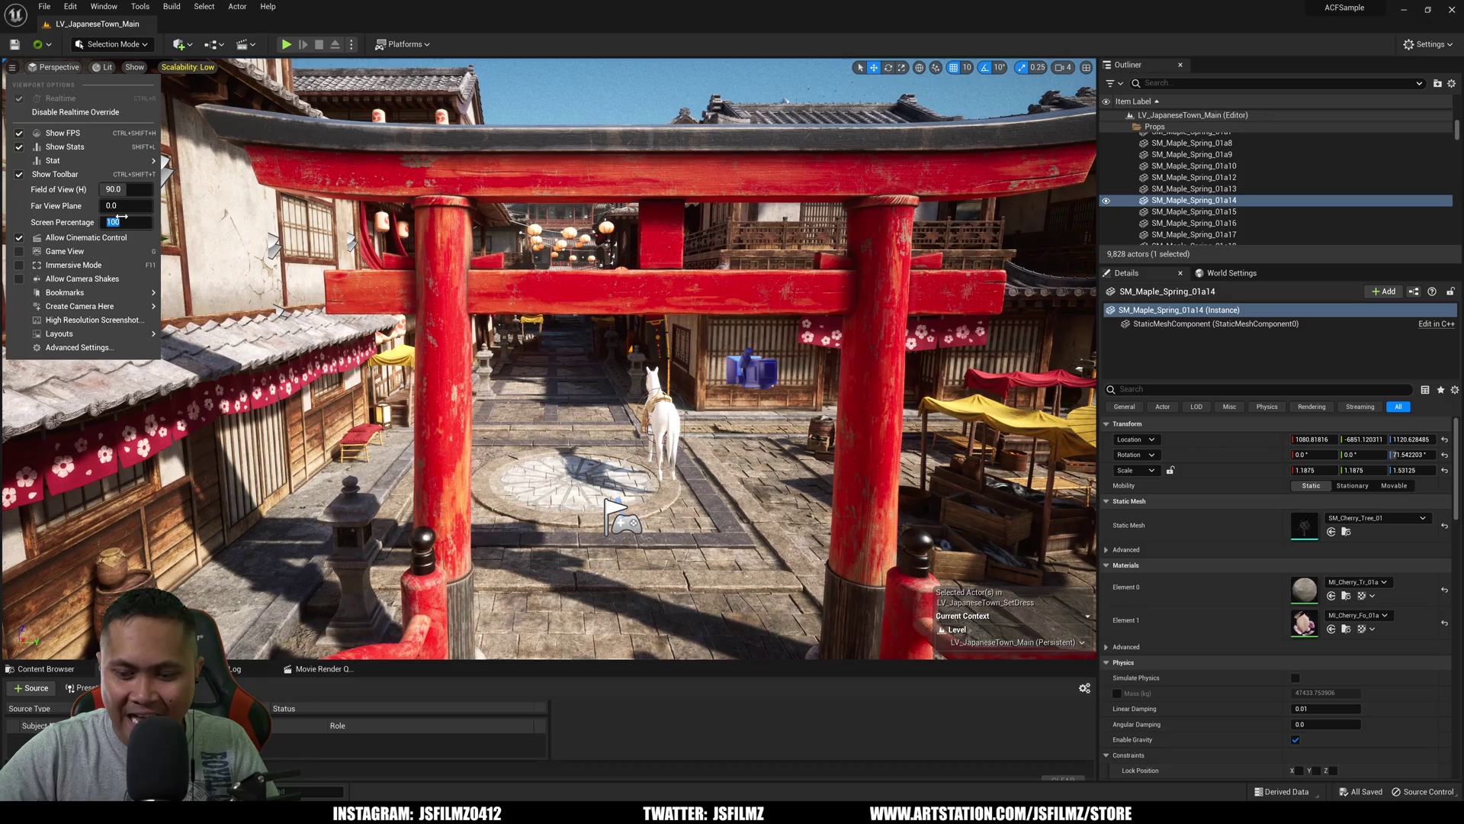
{"action": "type", "text": "5w"}
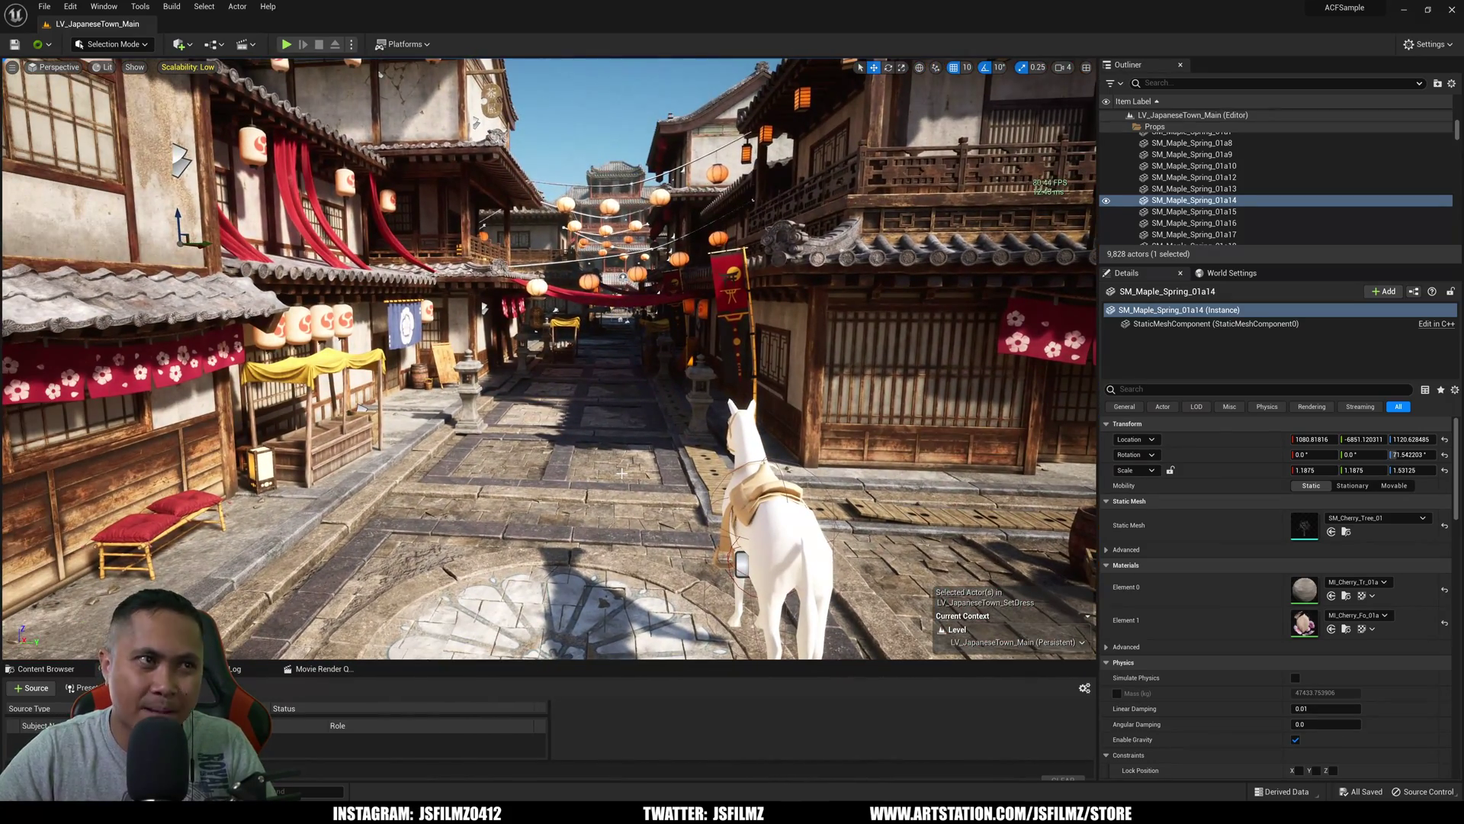
{"action": "scroll", "coordinate": [617, 472], "scroll_direction": "up", "scroll_amount": 2}
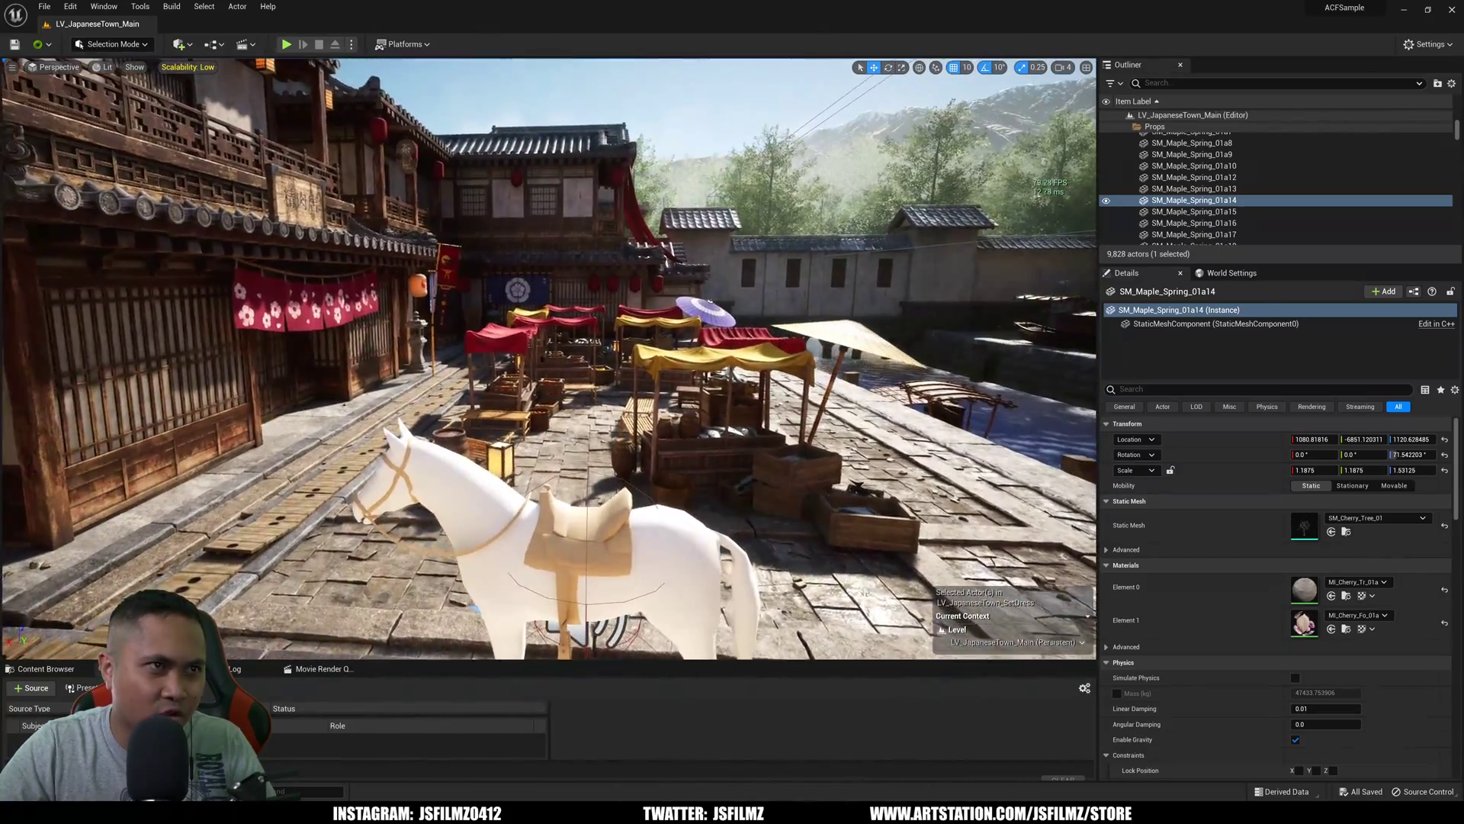
Examine the market stalls and the shaded lantern alley leading towards the palace.
{"action": "right_click_drag", "start_coordinate": [549, 359], "coordinate": [321, 358]}
{"action": "key", "text": "w"}
{"action": "key", "text": "w"}
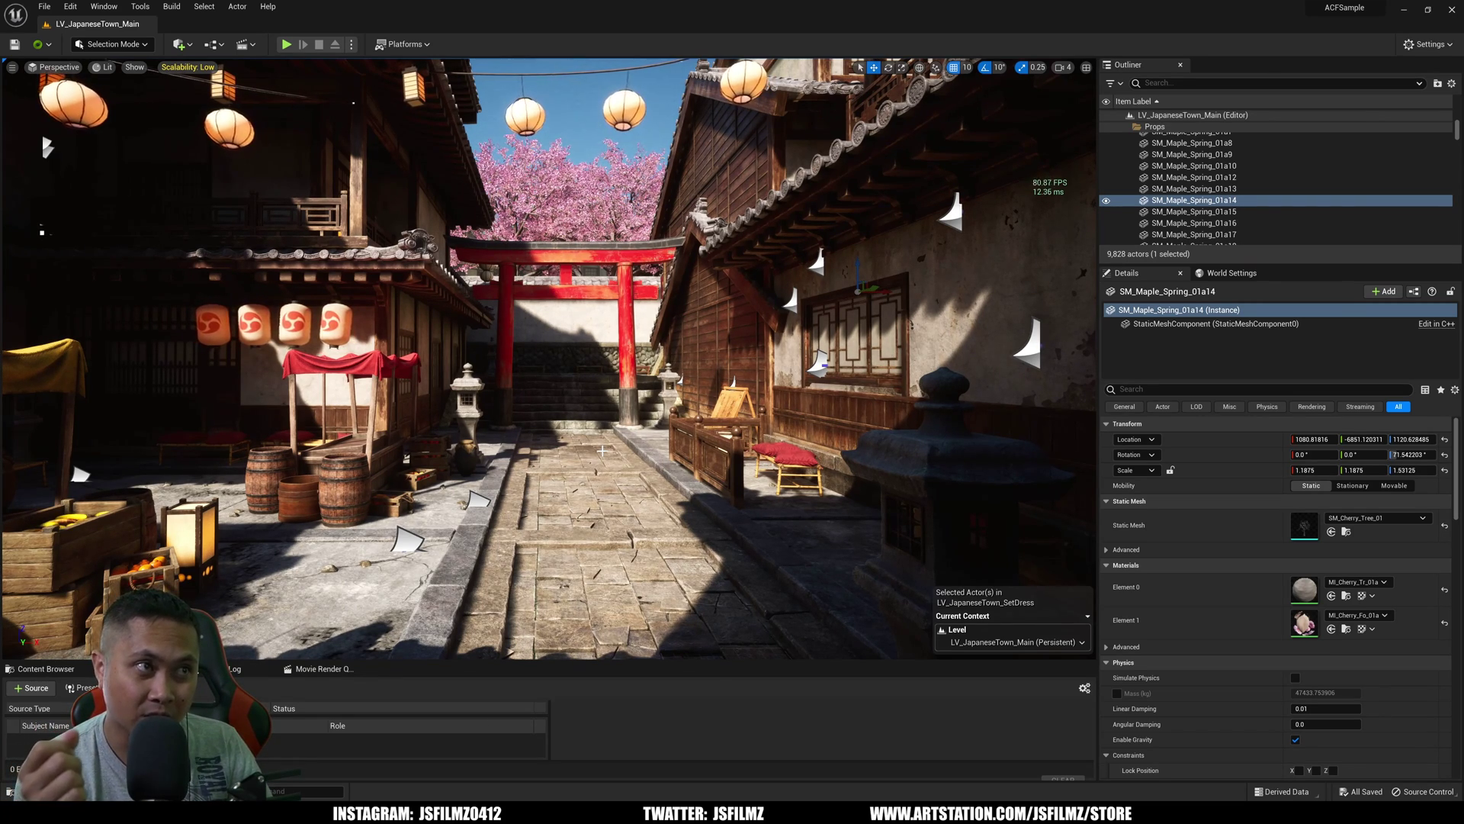
{"action": "scroll", "coordinate": [603, 451], "scroll_direction": "up", "scroll_amount": 1}
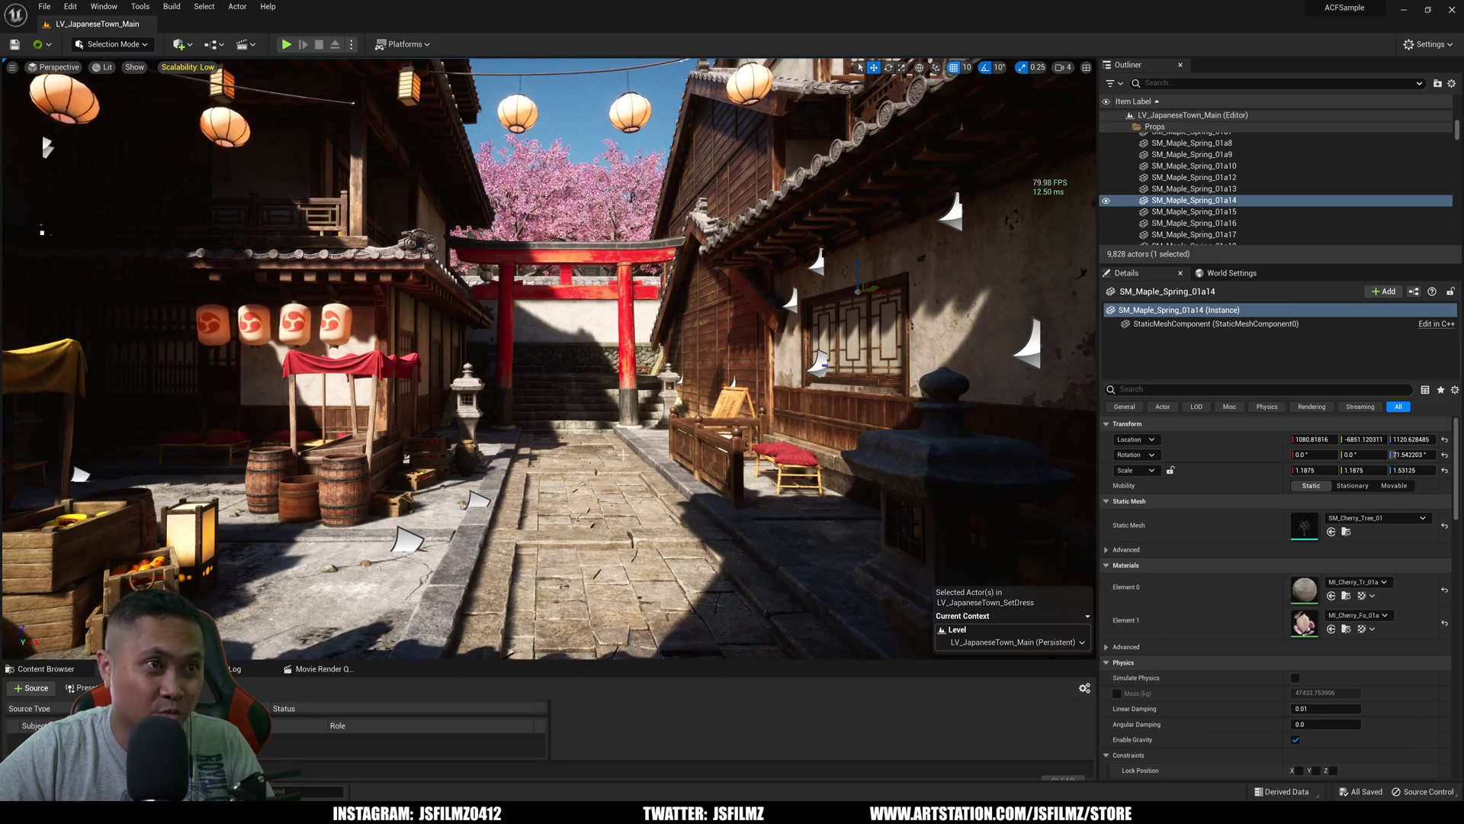
{"action": "right_click_drag", "start_coordinate": [623, 455], "coordinate": [923, 456]}
{"action": "key", "text": "w"}
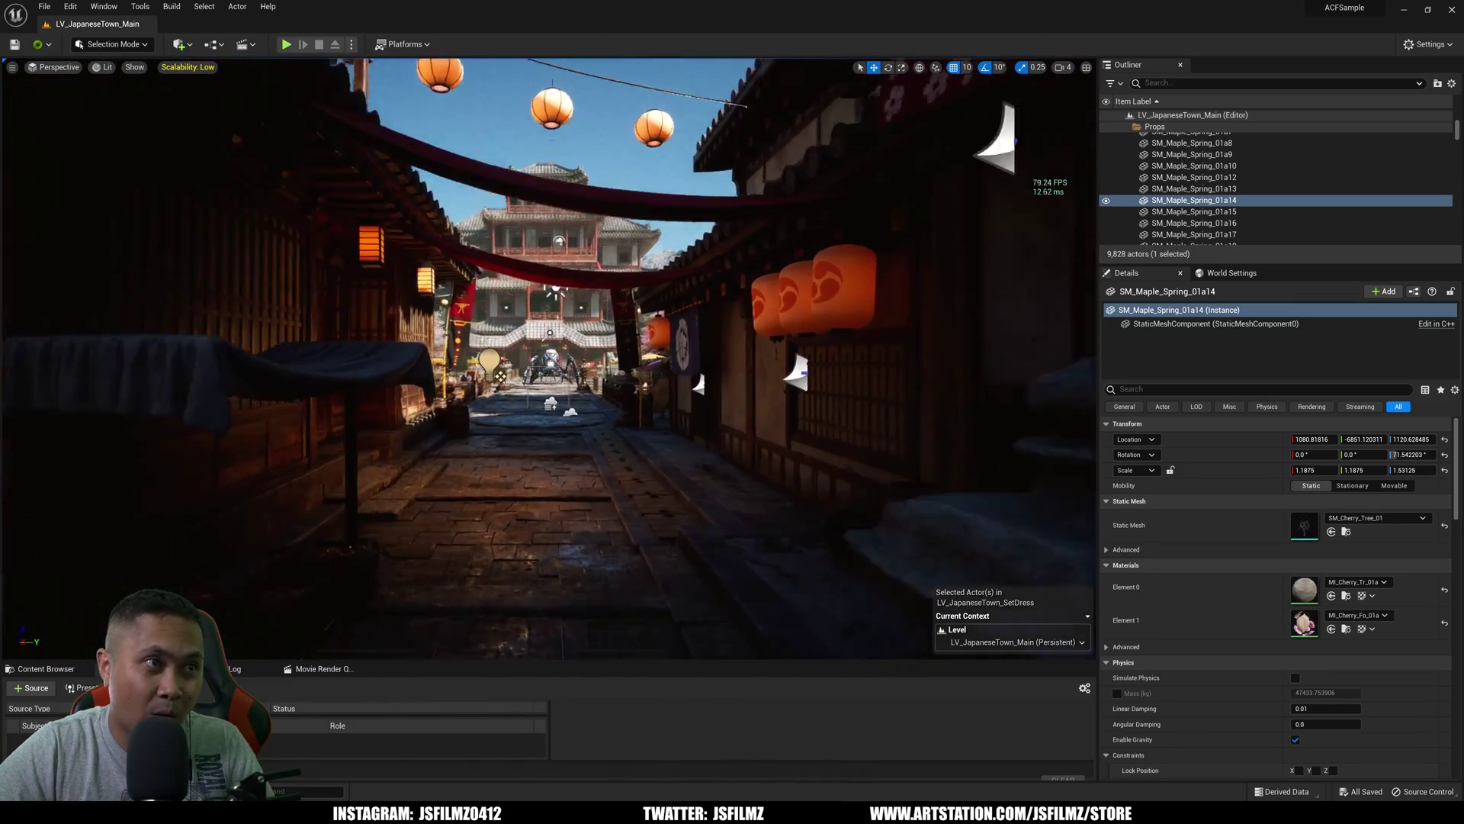
{"action": "key", "text": "w"}
{"action": "scroll", "coordinate": [585, 494], "scroll_direction": "up", "scroll_amount": 3}
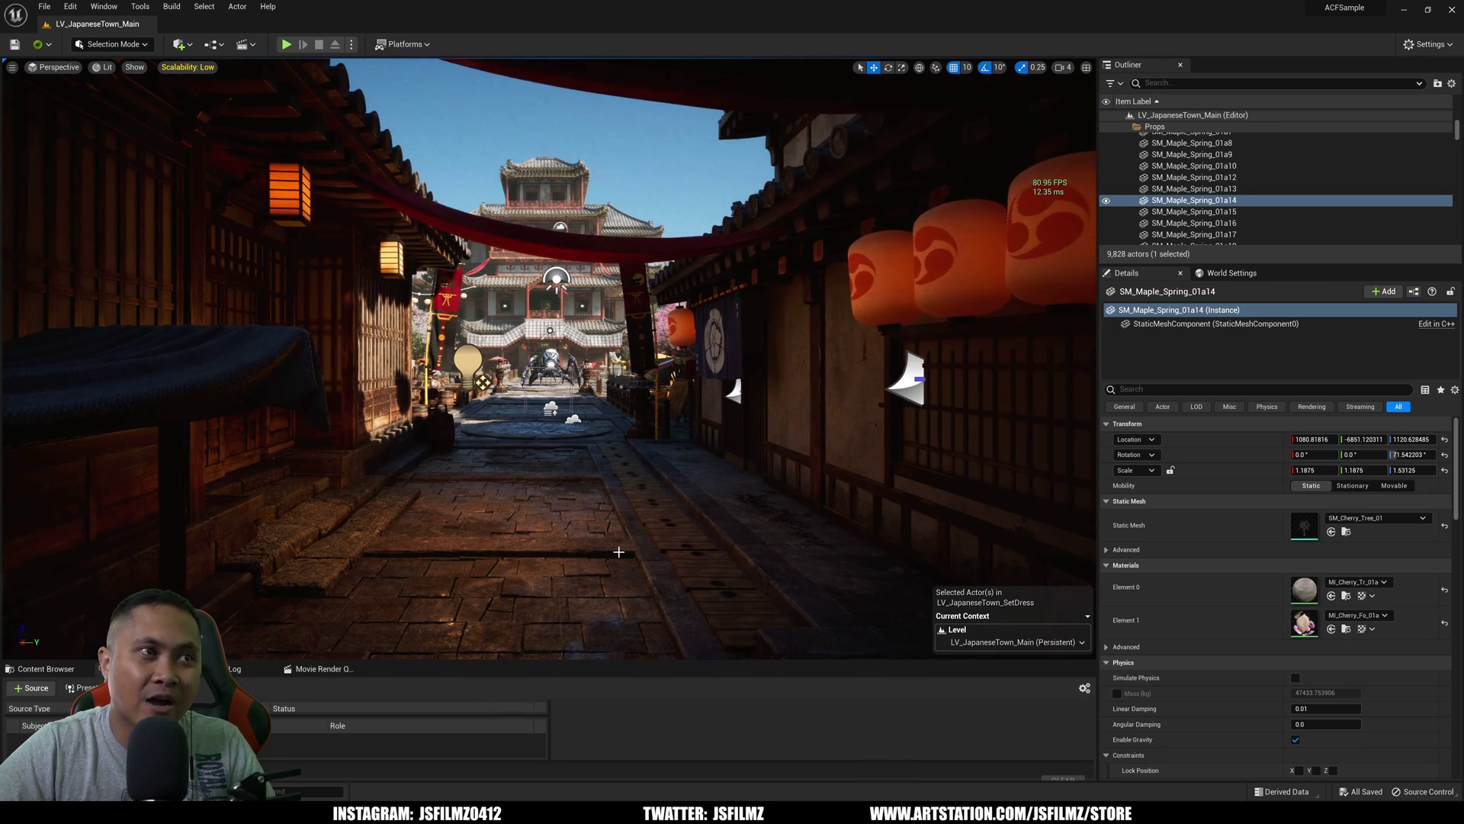
{"action": "scroll", "coordinate": [602, 511], "scroll_direction": "up", "scroll_amount": 4}
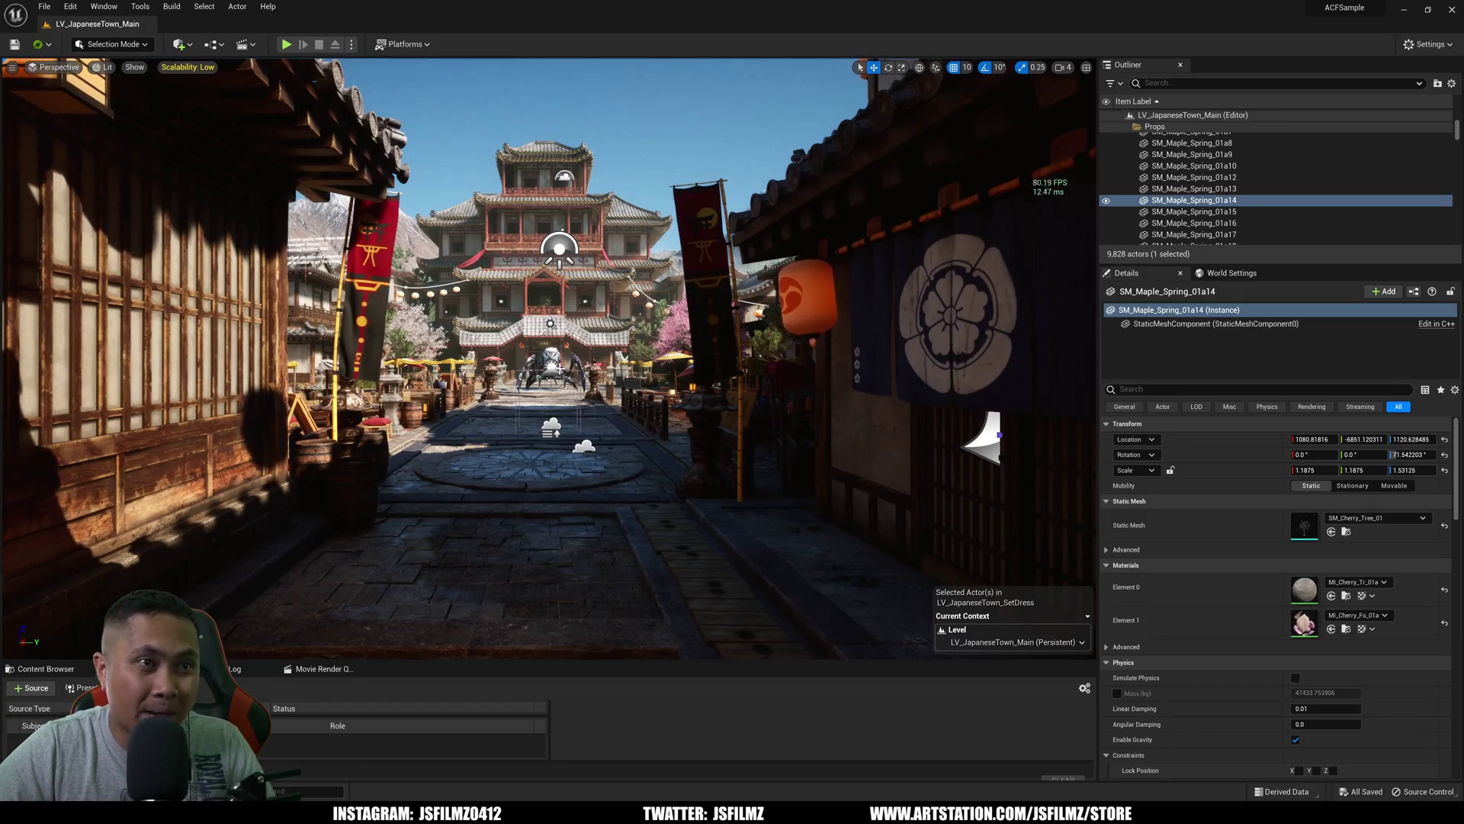
Examine the palace square, its market stalls and cherry trees, and the stone stairway with the torii gate.
{"action": "key", "text": "w"}
{"action": "right_click_drag", "start_coordinate": [560, 369], "coordinate": [600, 448]}
{"action": "left_click", "coordinate": [612, 400]}
{"action": "key", "text": "w"}
{"action": "key", "text": "e"}
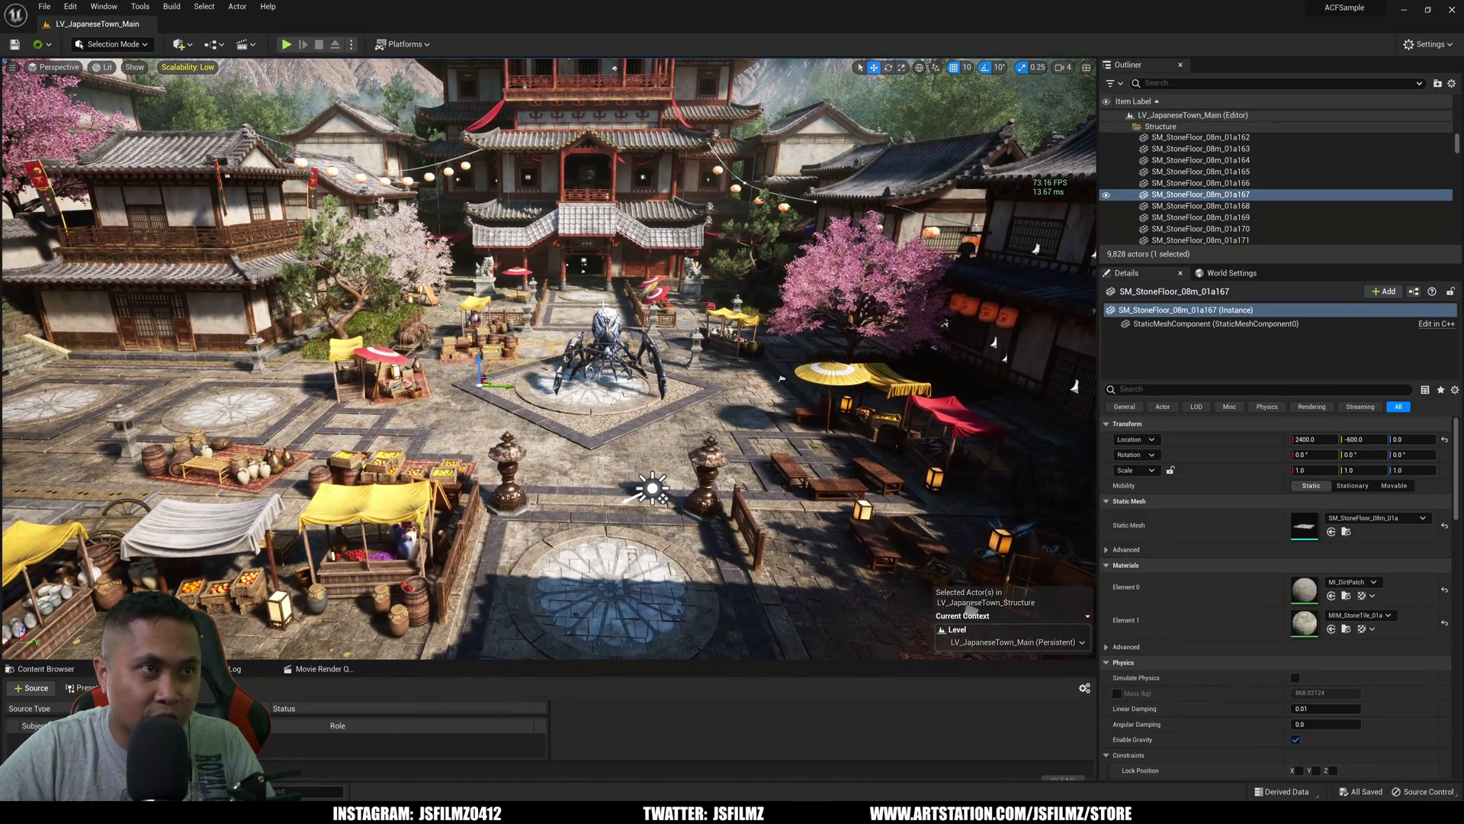
{"action": "right_click_drag", "start_coordinate": [503, 404], "coordinate": [324, 404]}
{"action": "key", "text": "d"}
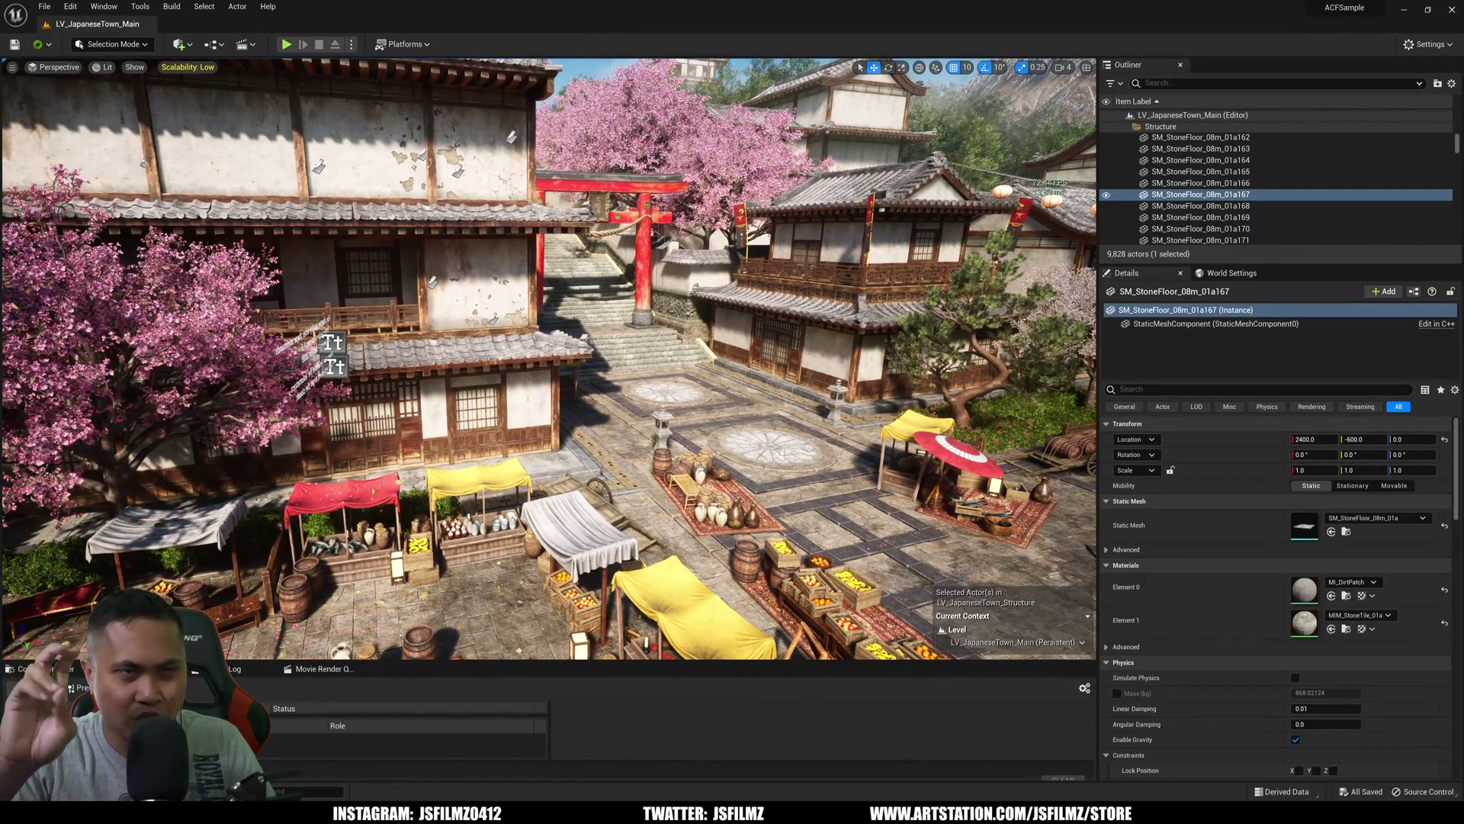
{"action": "right_click_drag", "start_coordinate": [503, 405], "coordinate": [503, 404]}
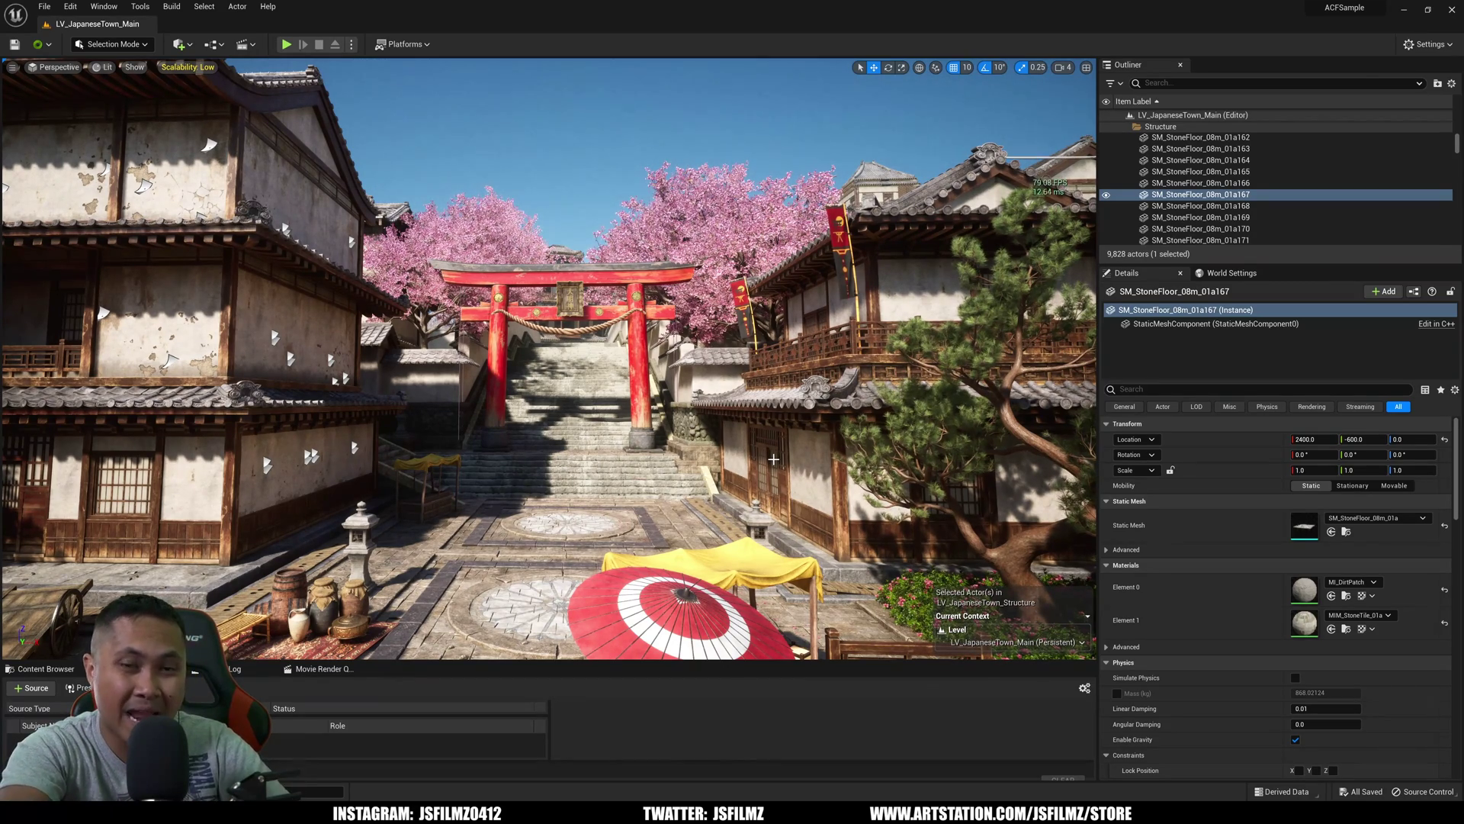
{"action": "right_click_drag", "start_coordinate": [763, 453], "coordinate": [763, 453]}
{"action": "right_click_drag", "start_coordinate": [598, 379], "coordinate": [889, 434]}
{"action": "mouse_move", "coordinate": [763, 453]}
{"action": "right_mouse_down"}
{"action": "mouse_move", "coordinate": [473, 450]}
{"action": "mouse_move", "coordinate": [328, 488]}
{"action": "mouse_move", "coordinate": [763, 453]}
{"action": "right_mouse_up"}
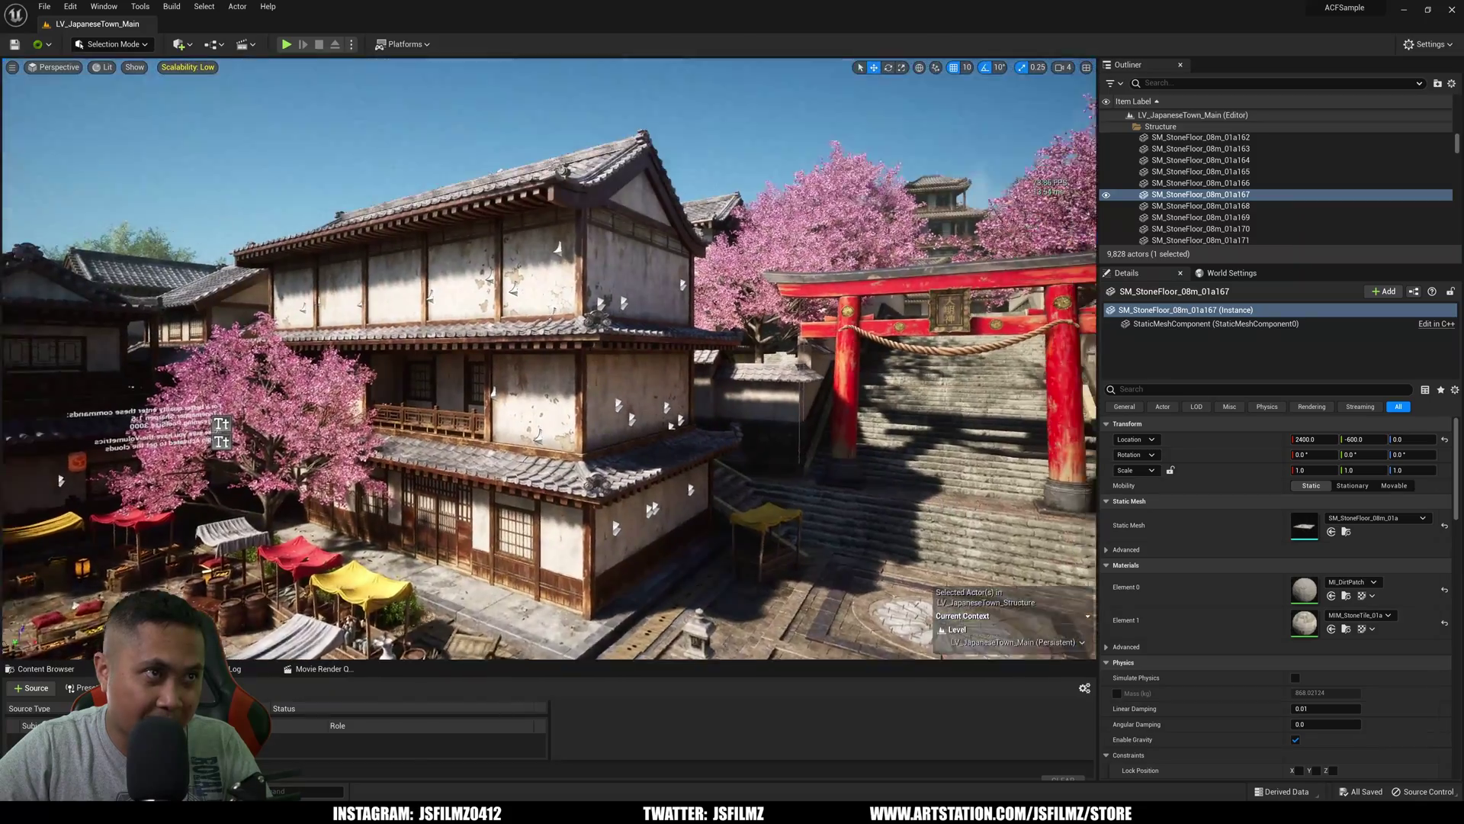
Select the BPP_House_03c house beside the stairway and view its upper plaster wall up close.
{"action": "right_click_drag", "start_coordinate": [526, 366], "coordinate": [477, 385]}
{"action": "left_click", "coordinate": [527, 366]}
{"action": "key", "text": "w"}
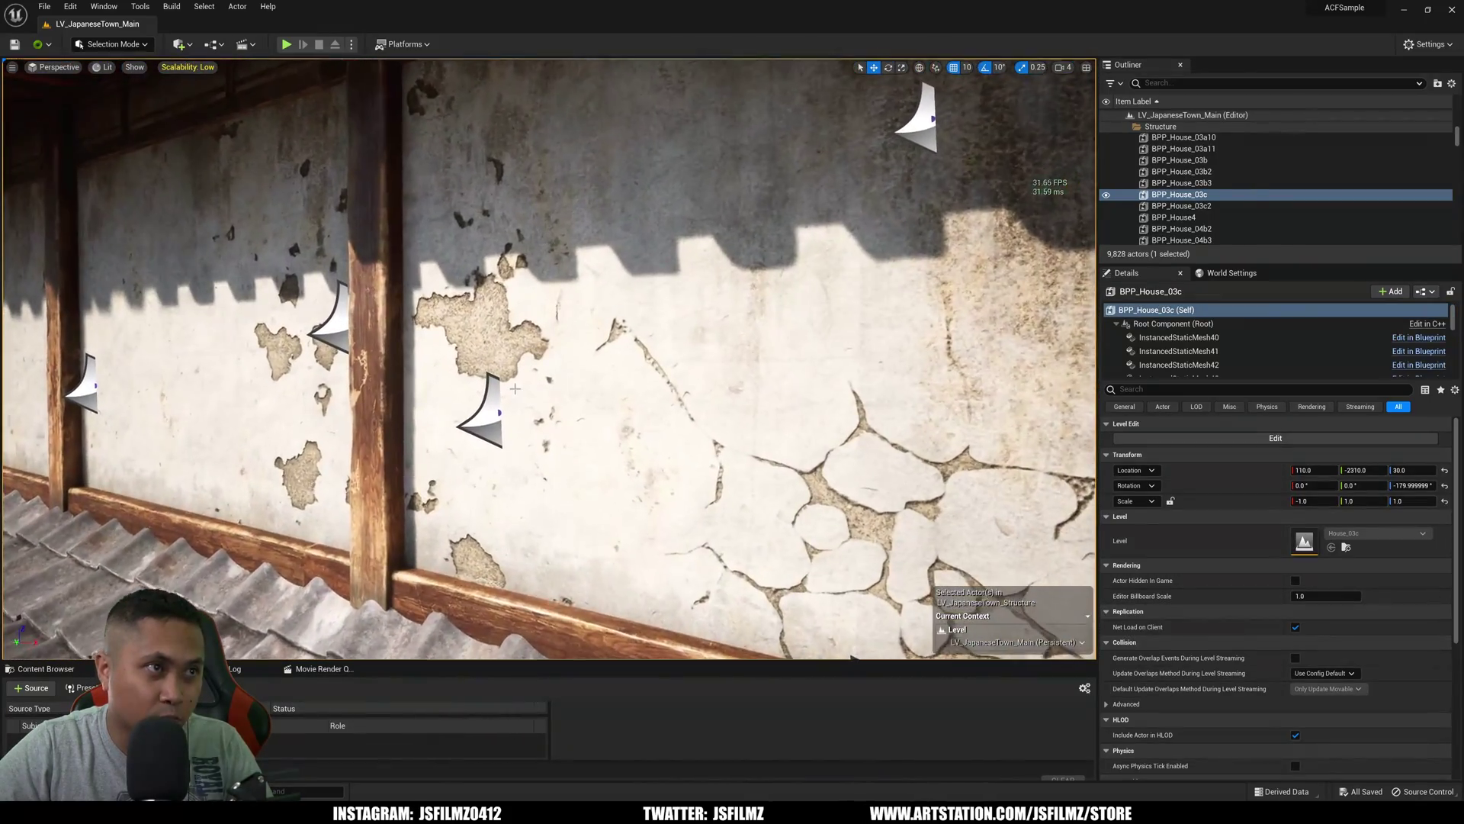
Try moving the MI_PlasterWear_01a19 decal along the plaster wall and undo the move.
{"action": "left_click", "coordinate": [516, 429]}
{"action": "left_click_drag", "start_coordinate": [523, 416], "coordinate": [492, 413]}
{"action": "key", "text": "ctrl+z"}
Try moving the MI_PlasterDamage_01a5 decal beside the wooden post and undo the move.
{"action": "right_click_drag", "start_coordinate": [557, 408], "coordinate": [567, 398]}
{"action": "key", "text": "a"}
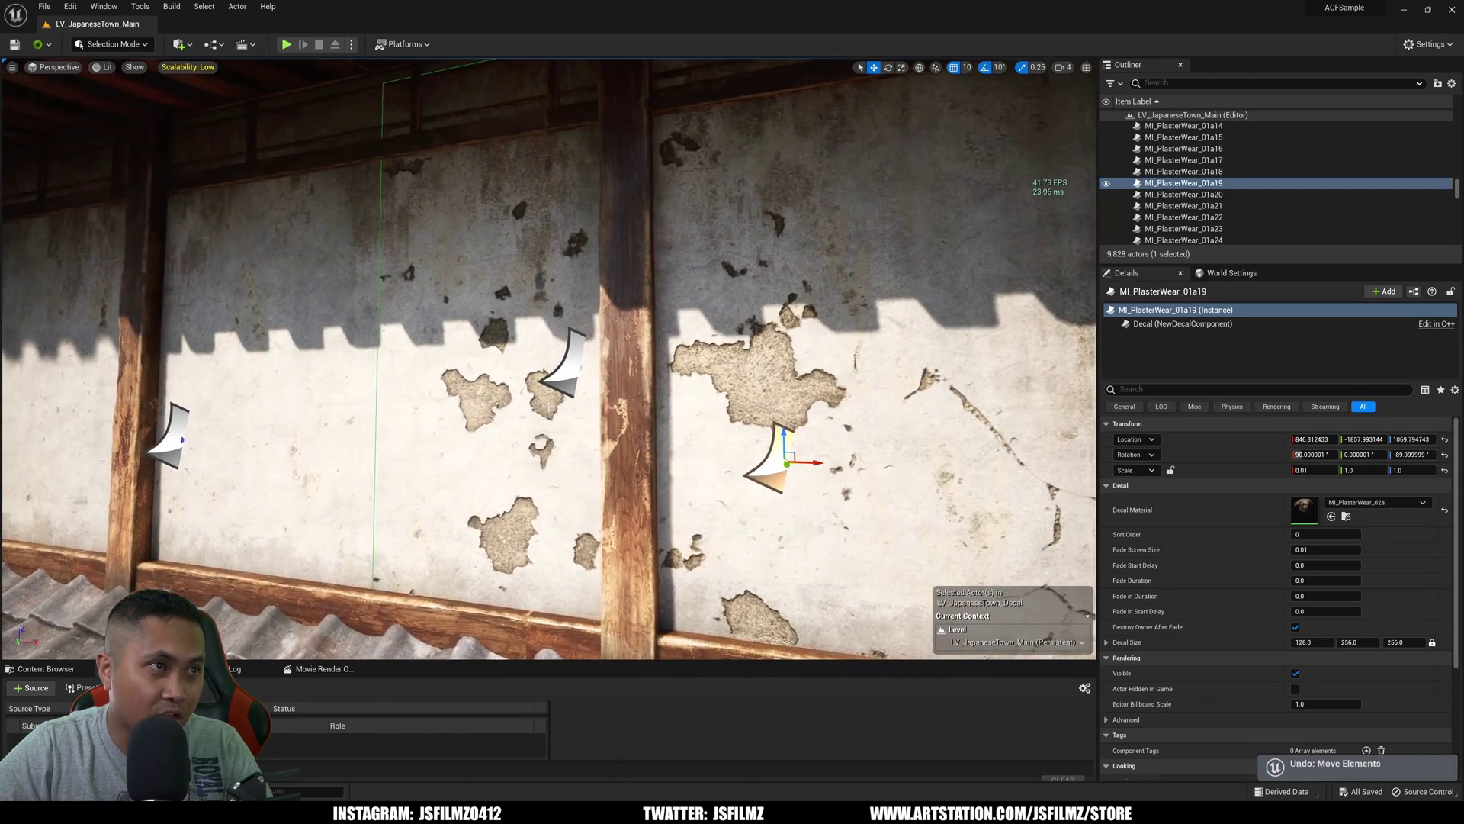
{"action": "left_click", "coordinate": [570, 378]}
{"action": "mouse_move", "coordinate": [608, 364]}
{"action": "left_mouse_down"}
{"action": "mouse_move", "coordinate": [439, 364]}
{"action": "mouse_move", "coordinate": [705, 381]}
{"action": "mouse_move", "coordinate": [323, 378]}
{"action": "mouse_move", "coordinate": [604, 382]}
{"action": "left_mouse_up"}
{"action": "key", "text": "ctrl+z"}
Try raising the MI_Crack_01a17 decal on the plaster wall and undo the move.
{"action": "key", "text": "d"}
{"action": "right_click_drag", "start_coordinate": [741, 328], "coordinate": [741, 358]}
{"action": "key", "text": "s"}
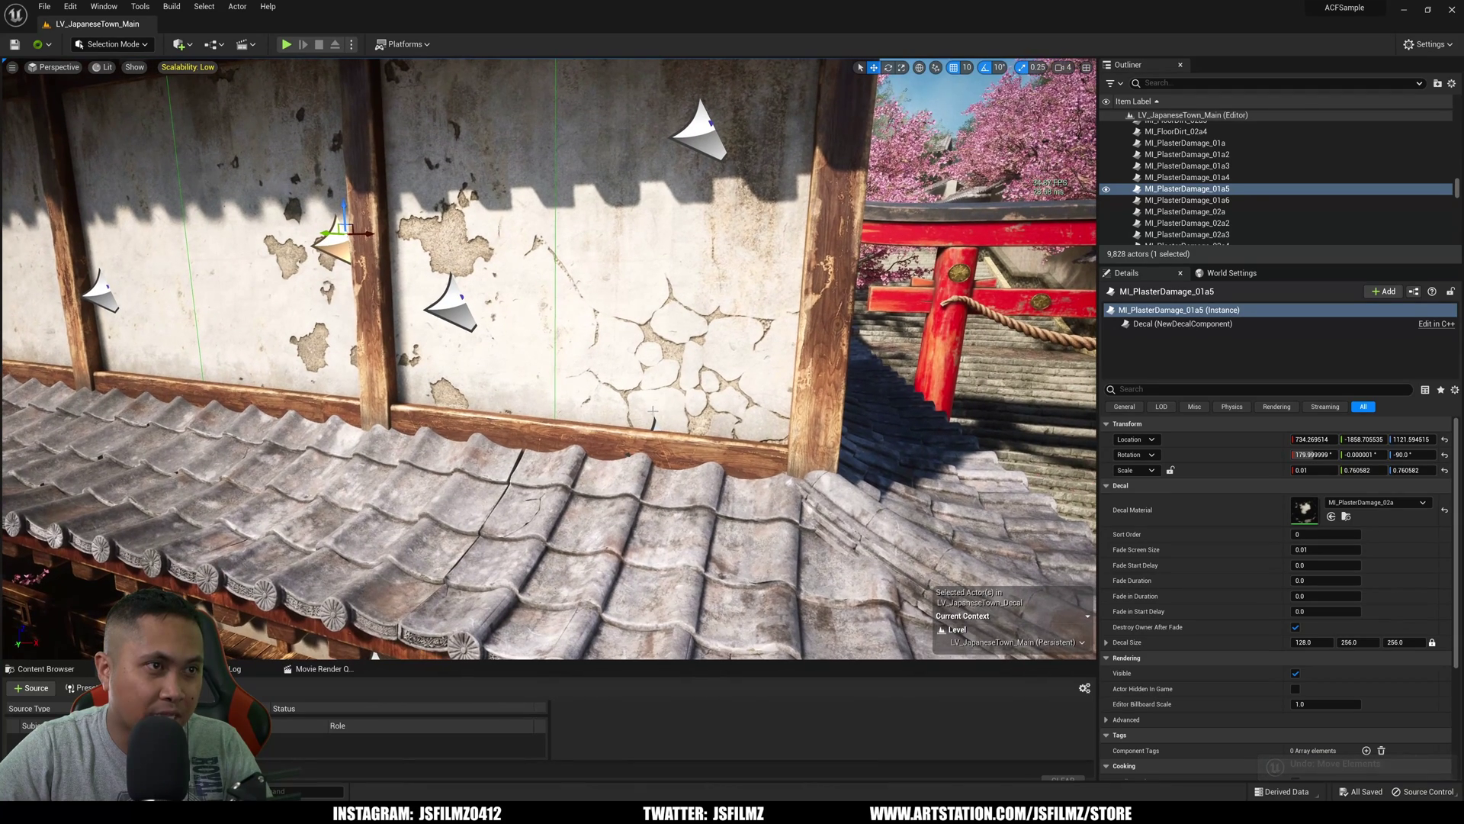
{"action": "left_click", "coordinate": [656, 426]}
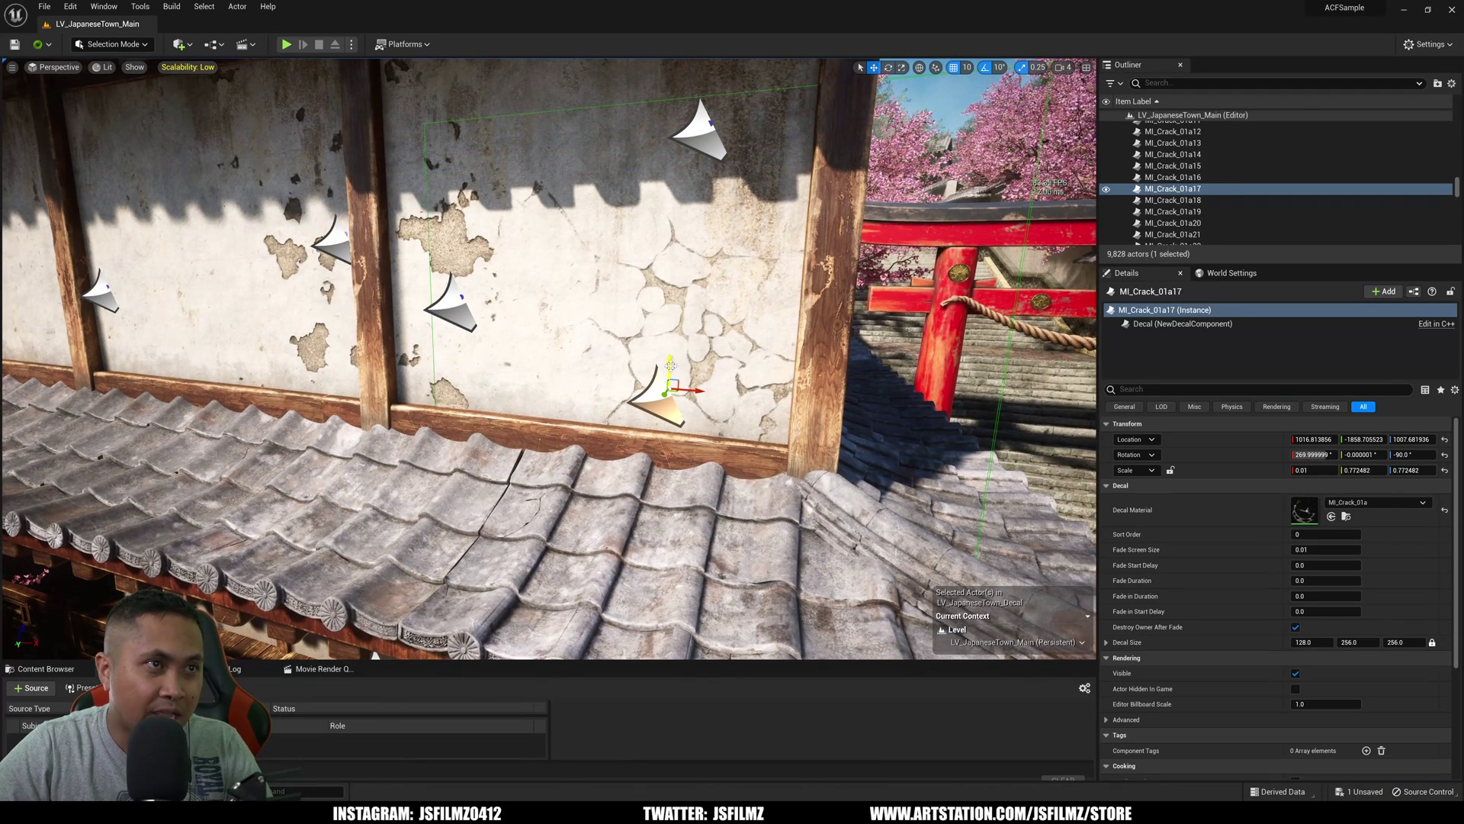
{"action": "key", "text": "ctrl+z"}
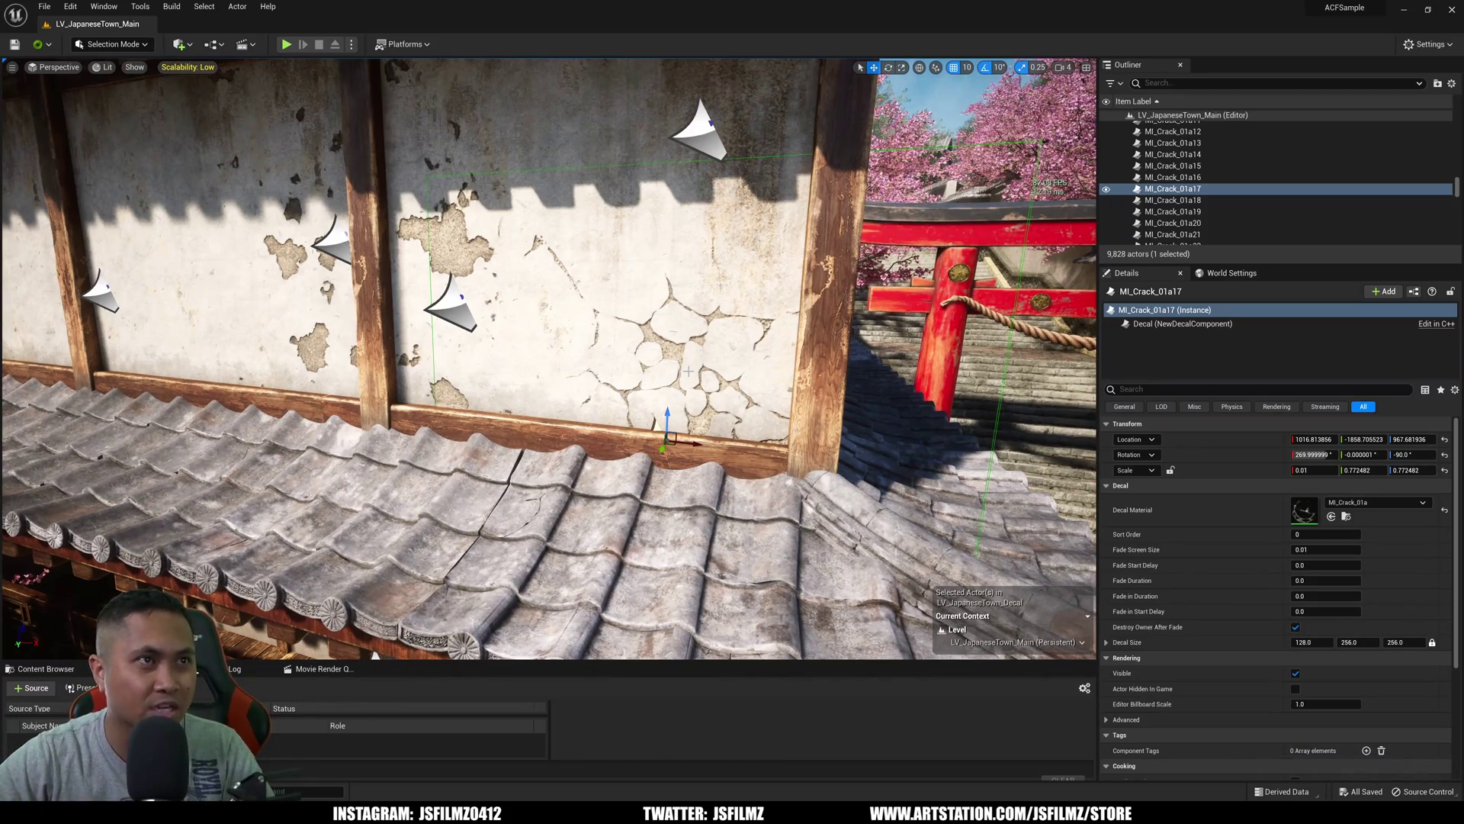
Nudge the MI_PlasterDamage_01a4 decal along the lower corner wall and select the BPP_House_03c house.
{"action": "right_click_drag", "start_coordinate": [671, 366], "coordinate": [598, 410]}
{"action": "key", "text": "s"}
{"action": "left_click", "coordinate": [580, 486]}
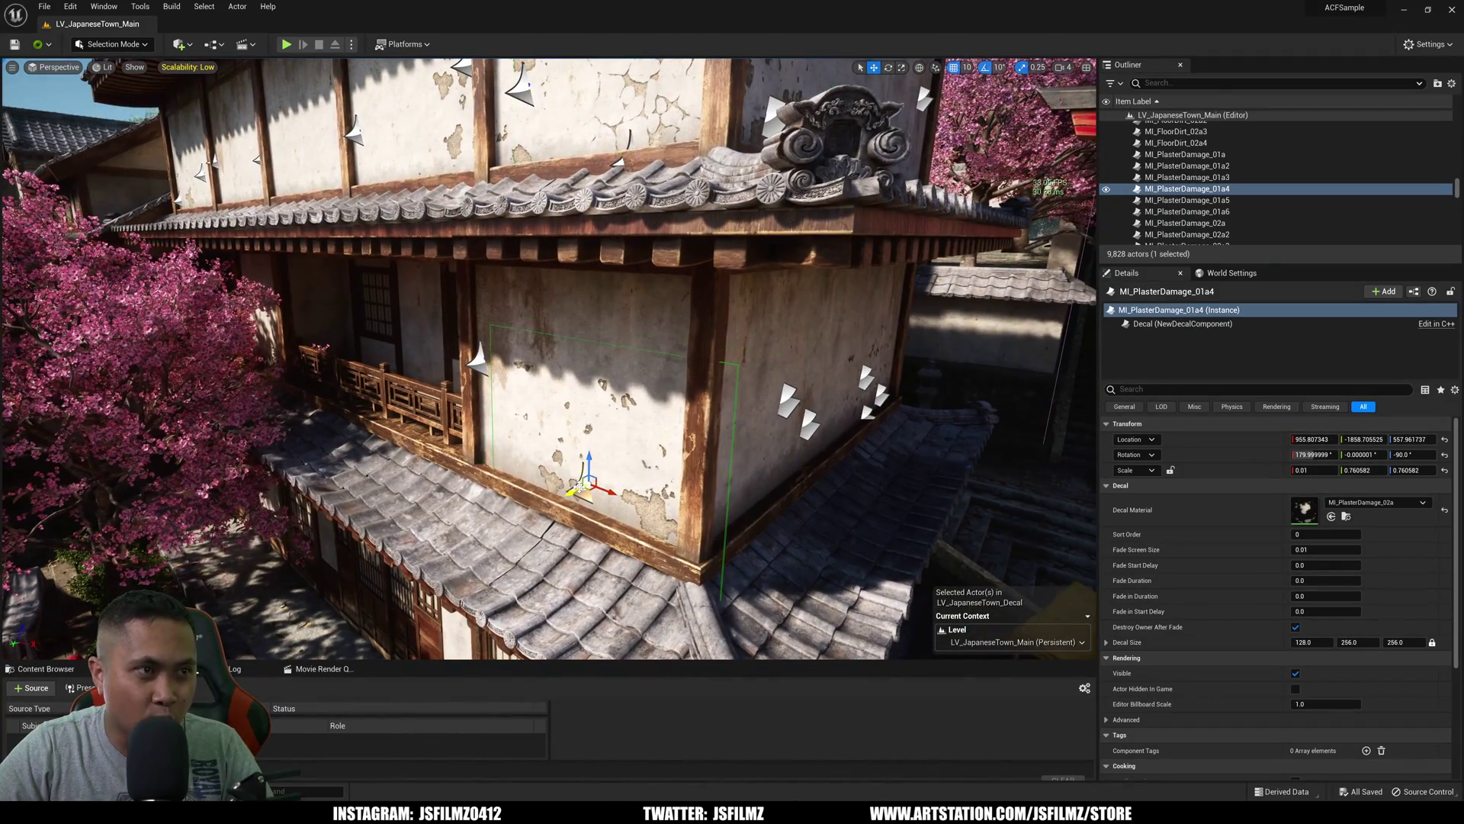
{"action": "mouse_move", "coordinate": [608, 493]}
{"action": "left_mouse_down"}
{"action": "mouse_move", "coordinate": [579, 484]}
{"action": "mouse_move", "coordinate": [602, 491]}
{"action": "left_mouse_up"}
{"action": "right_click_drag", "start_coordinate": [603, 490], "coordinate": [677, 506]}
{"action": "left_click", "coordinate": [602, 490]}
{"action": "right_click_drag", "start_coordinate": [678, 162], "coordinate": [648, 155]}
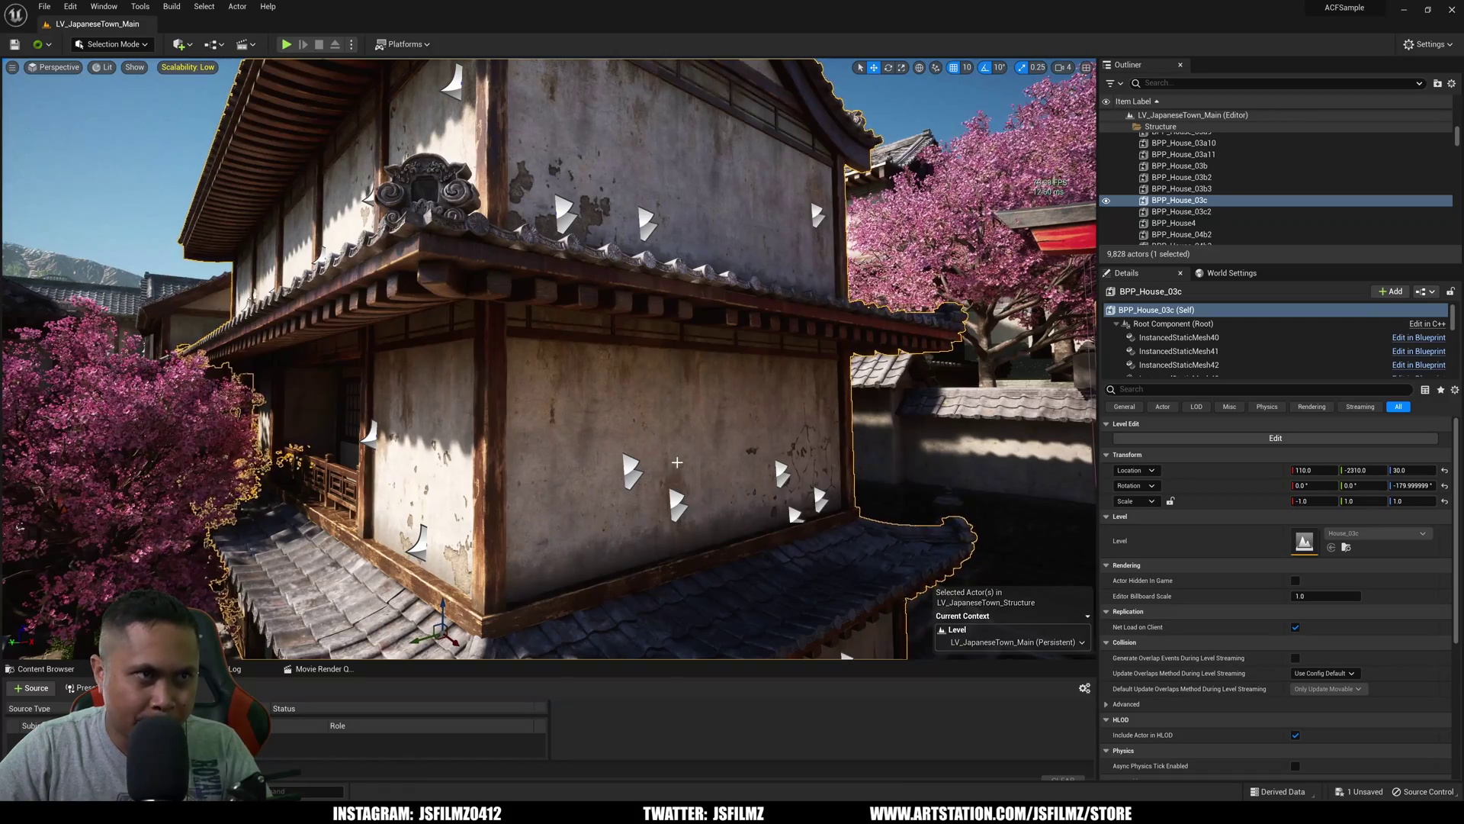
Select the MI_Crack_01a17 decal on the upper plaster wall and undo the last change.
{"action": "right_click_drag", "start_coordinate": [675, 473], "coordinate": [734, 438]}
{"action": "left_click", "coordinate": [773, 380]}
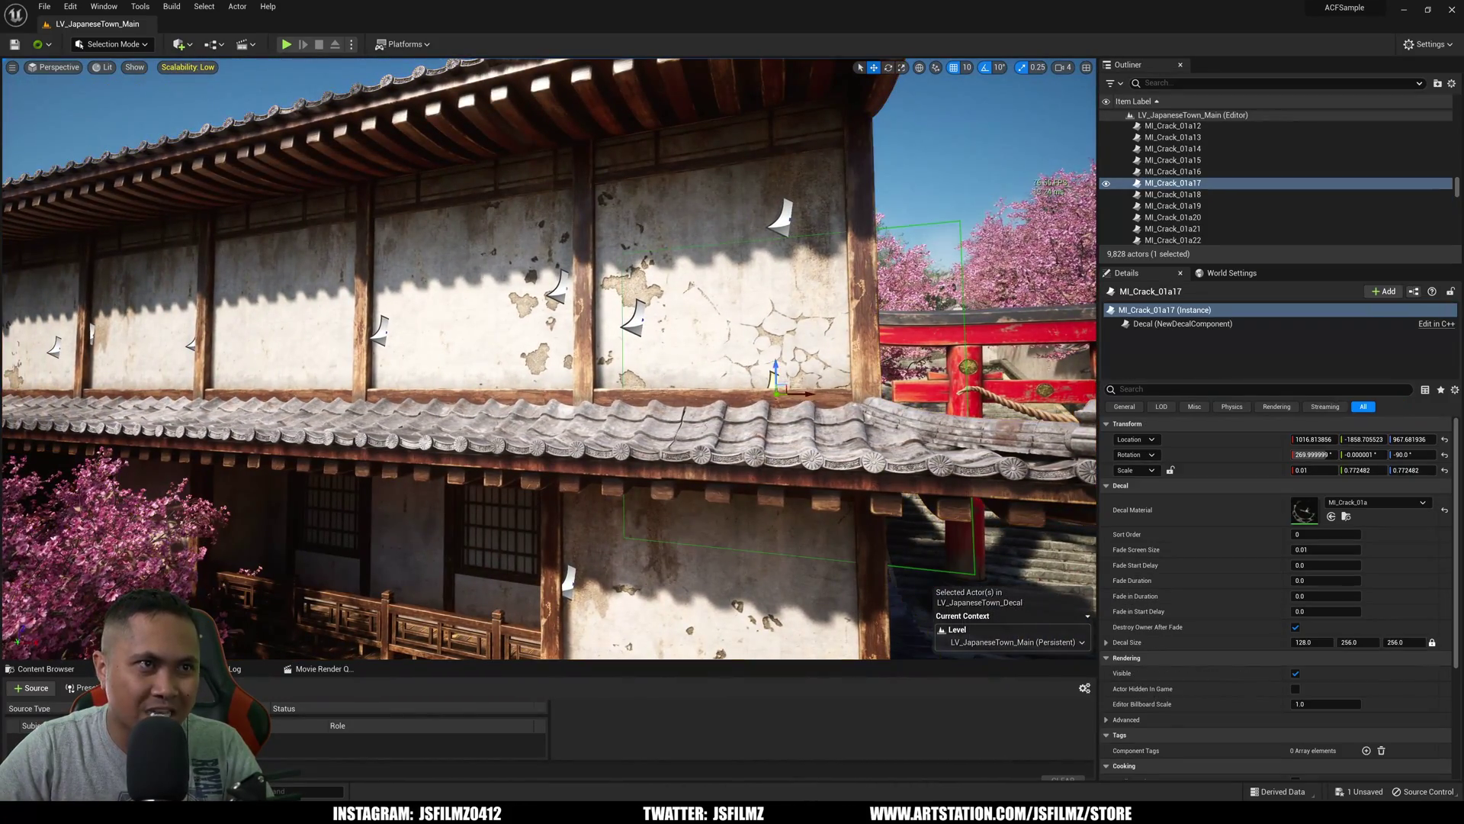
{"action": "key", "text": "ctrl+z"}
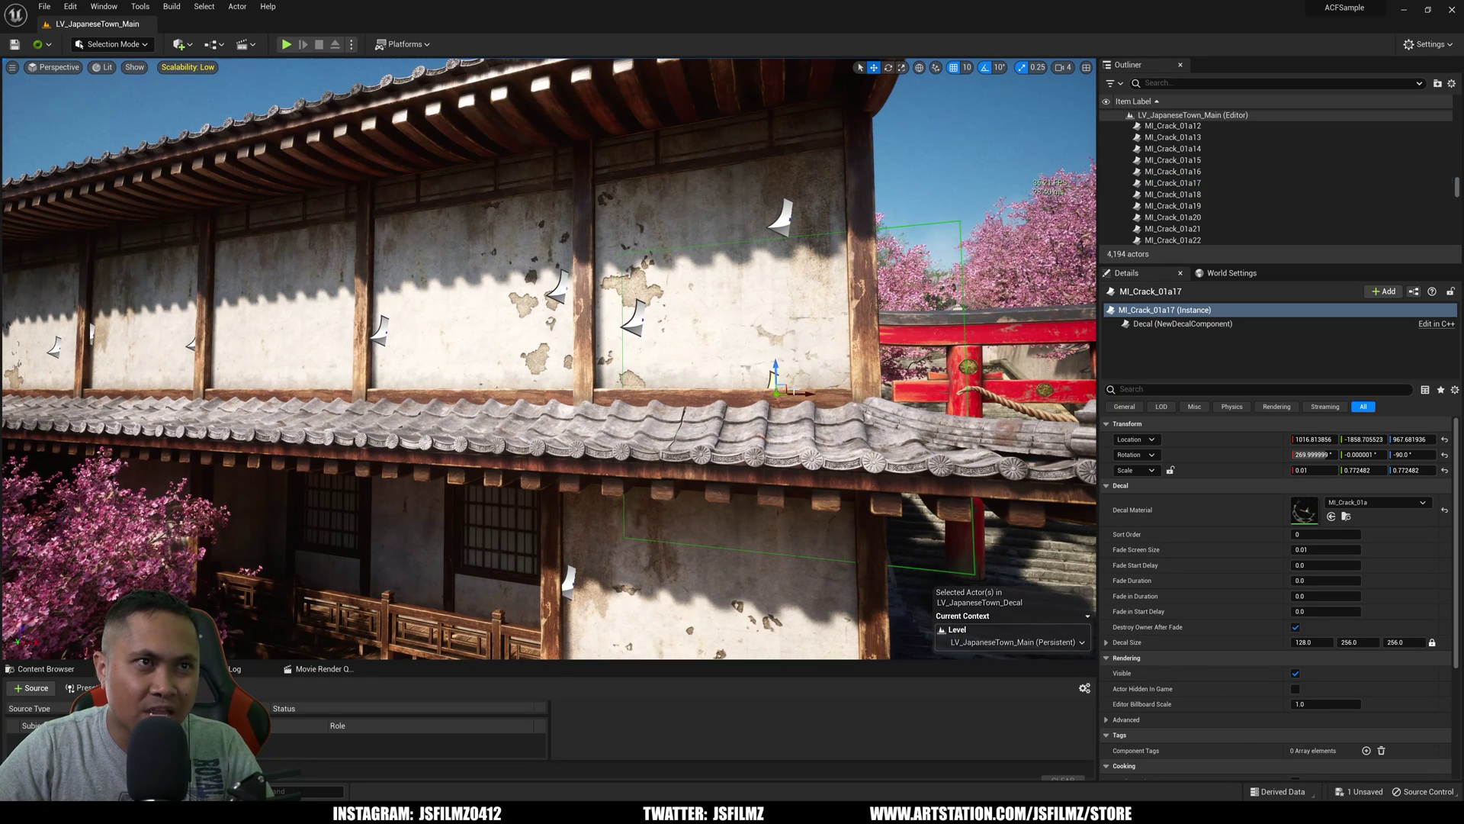
Locate the selected crack decal's material in the Content Browser, enlarge the browser and look through the decal materials.
{"action": "left_click", "coordinate": [1346, 516]}
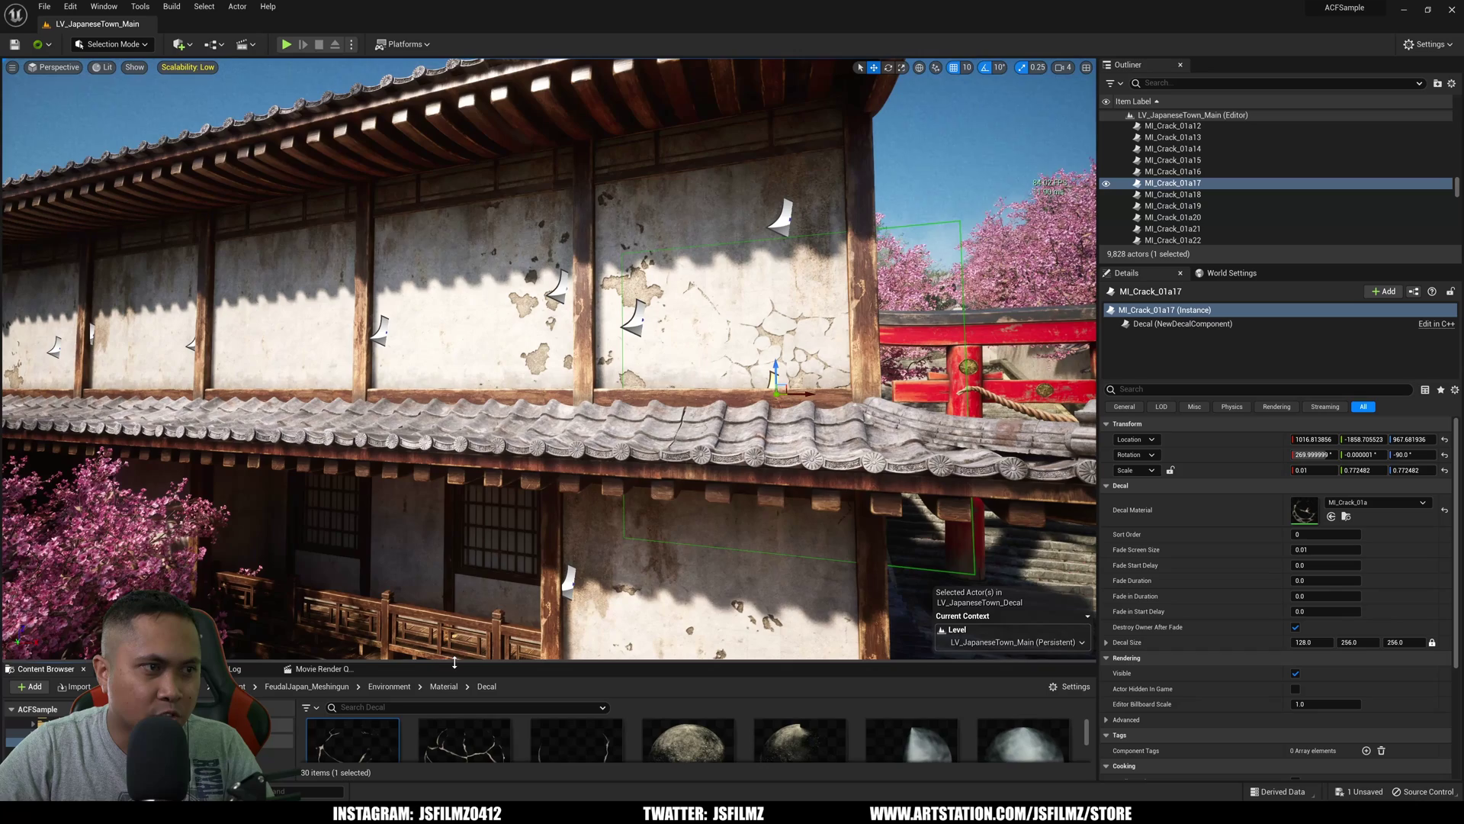
{"action": "left_click_drag", "start_coordinate": [453, 663], "coordinate": [494, 433]}
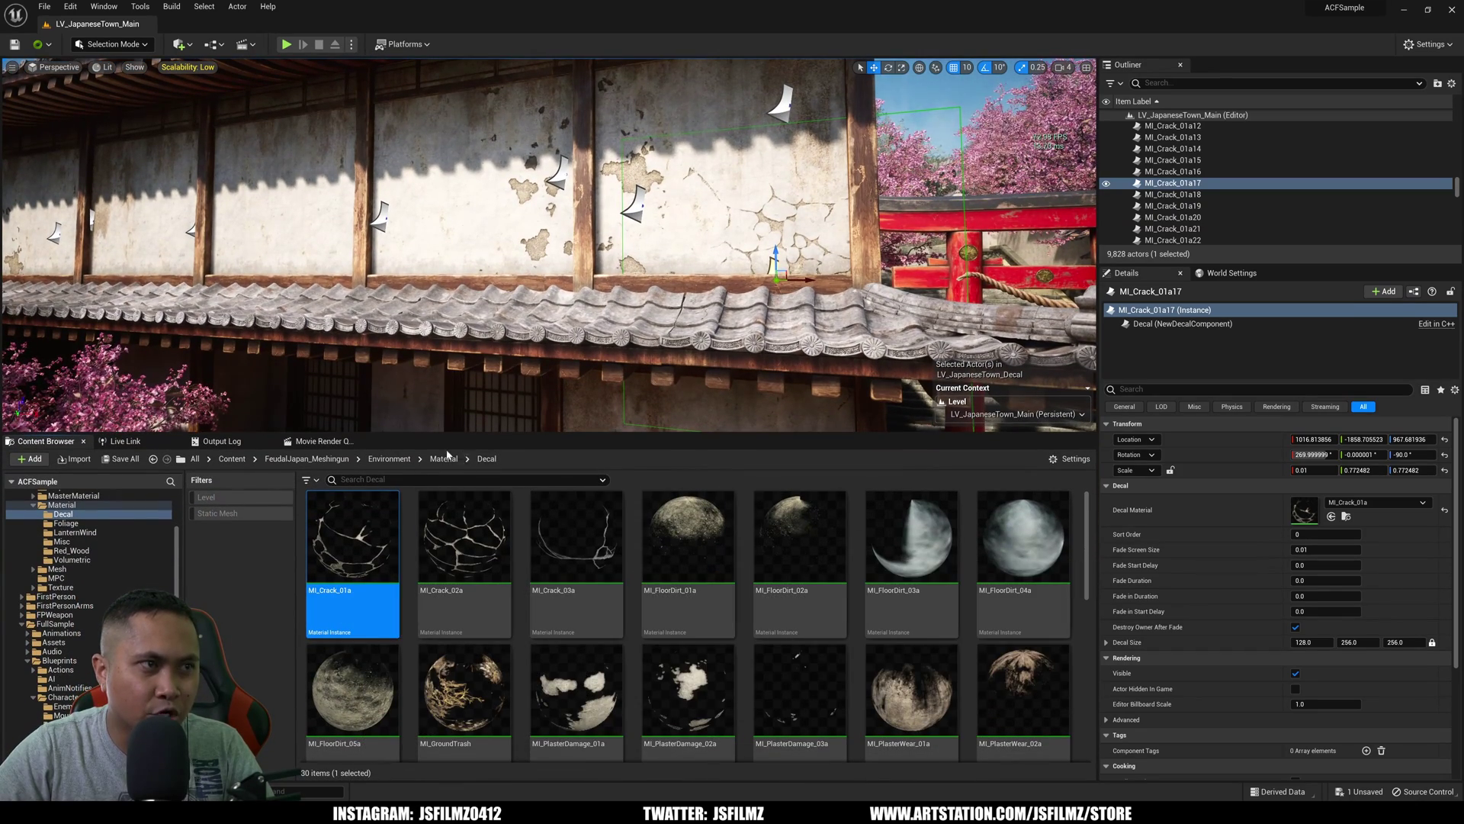
{"action": "scroll", "coordinate": [485, 610], "scroll_direction": "down", "scroll_amount": 2}
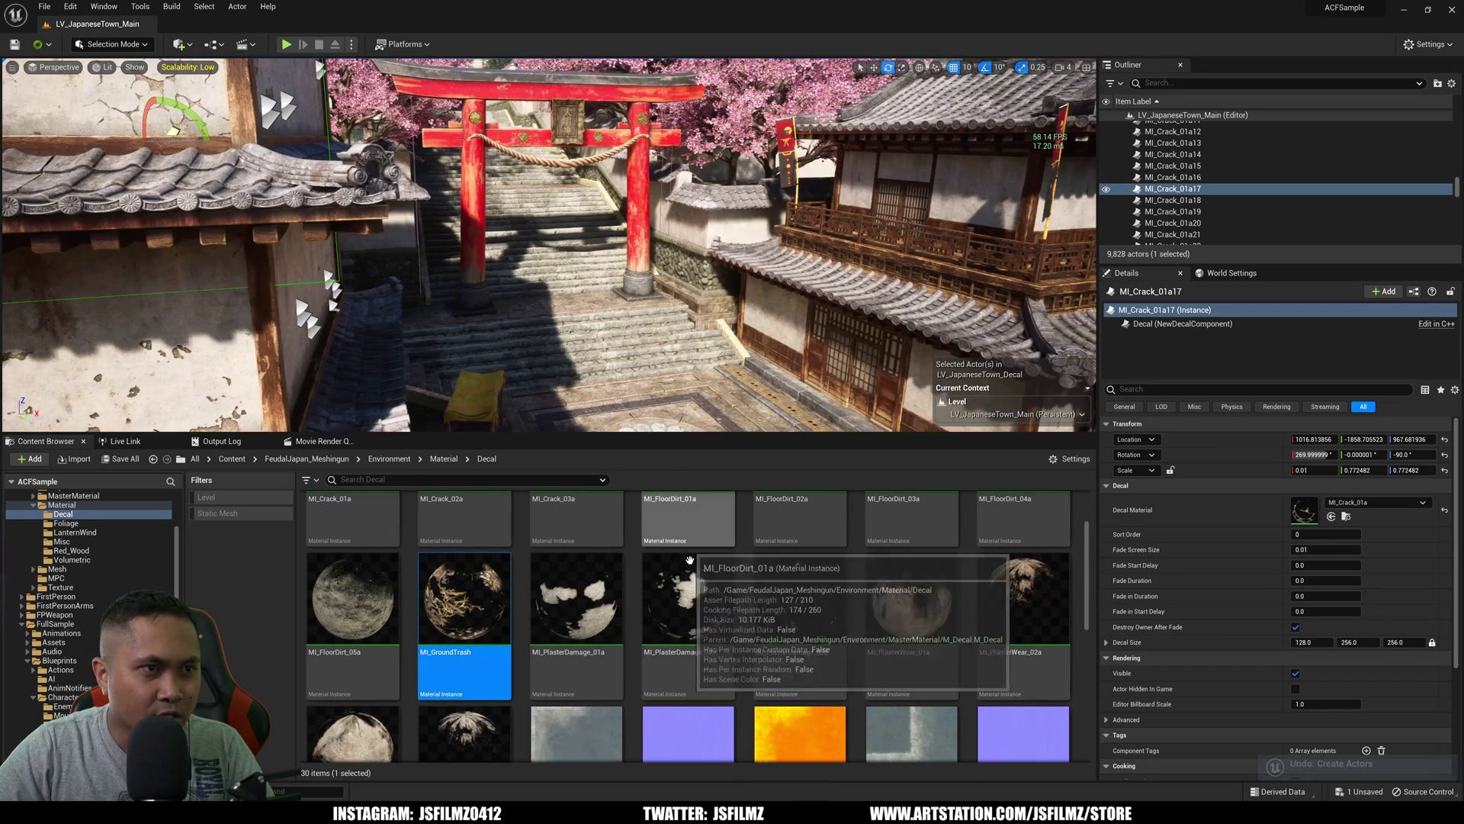
{"action": "scroll", "coordinate": [678, 526], "scroll_direction": "down", "scroll_amount": 1}
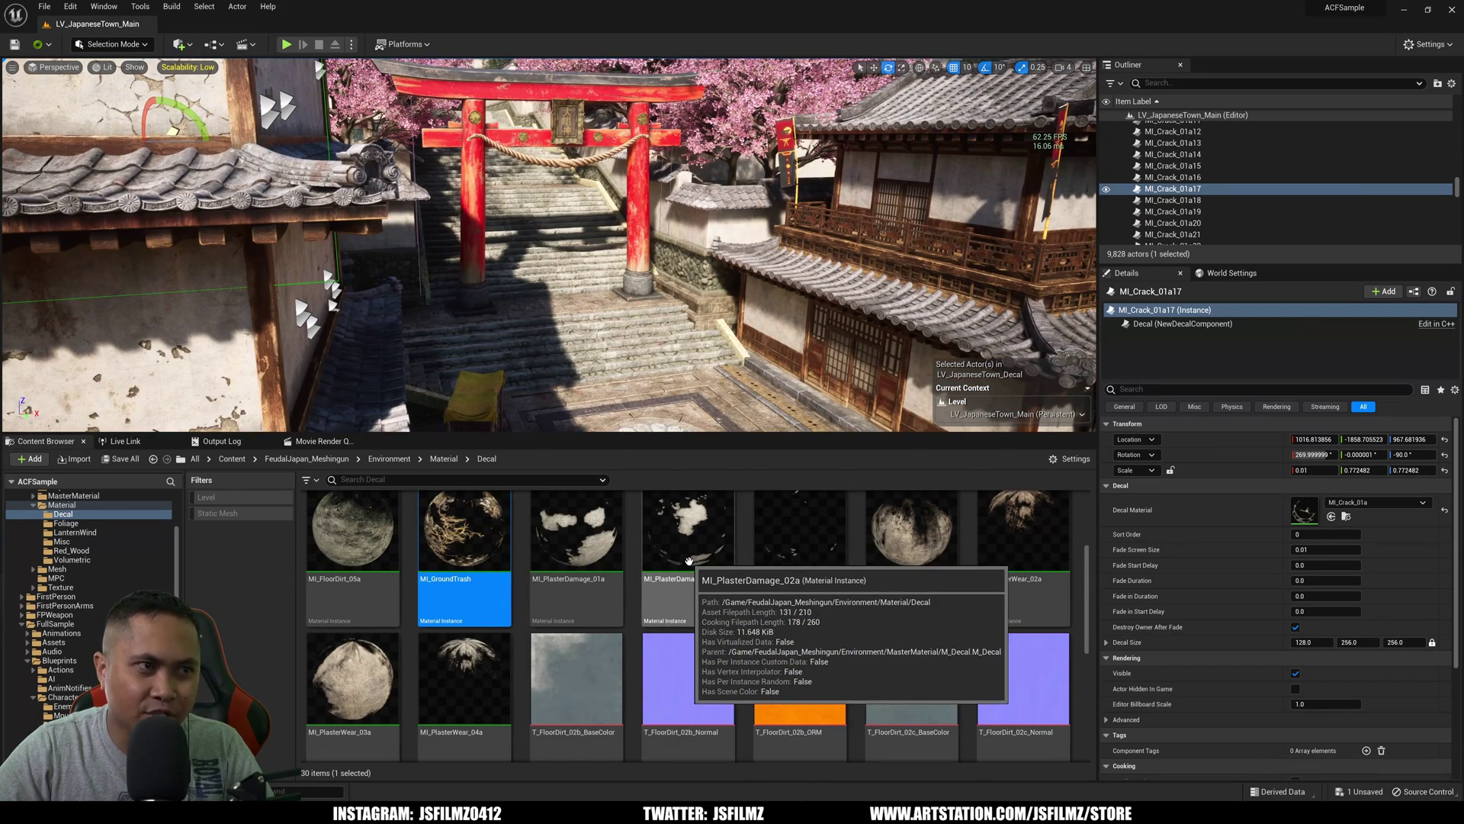
{"action": "scroll", "coordinate": [678, 532], "scroll_direction": "up", "scroll_amount": 2}
{"action": "scroll", "coordinate": [678, 532], "scroll_direction": "up", "scroll_amount": 1}
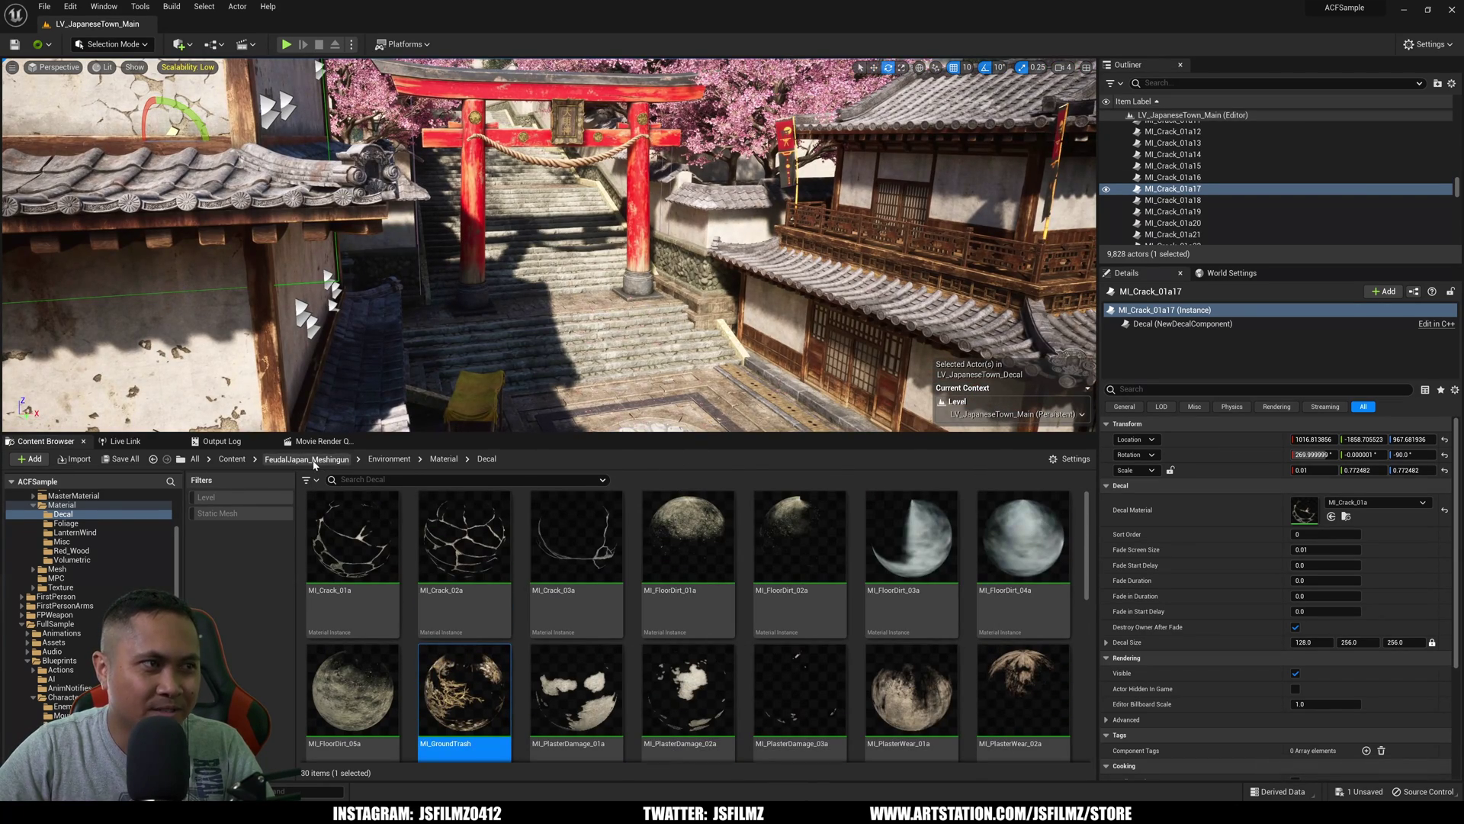
Open the FeudalJapan_Meshingun folder, shrink the Content Browser and view the town around the multi-storey main building.
{"action": "left_click", "coordinate": [313, 461]}
{"action": "left_click_drag", "start_coordinate": [468, 434], "coordinate": [485, 608]}
{"action": "right_click_drag", "start_coordinate": [539, 468], "coordinate": [816, 496]}
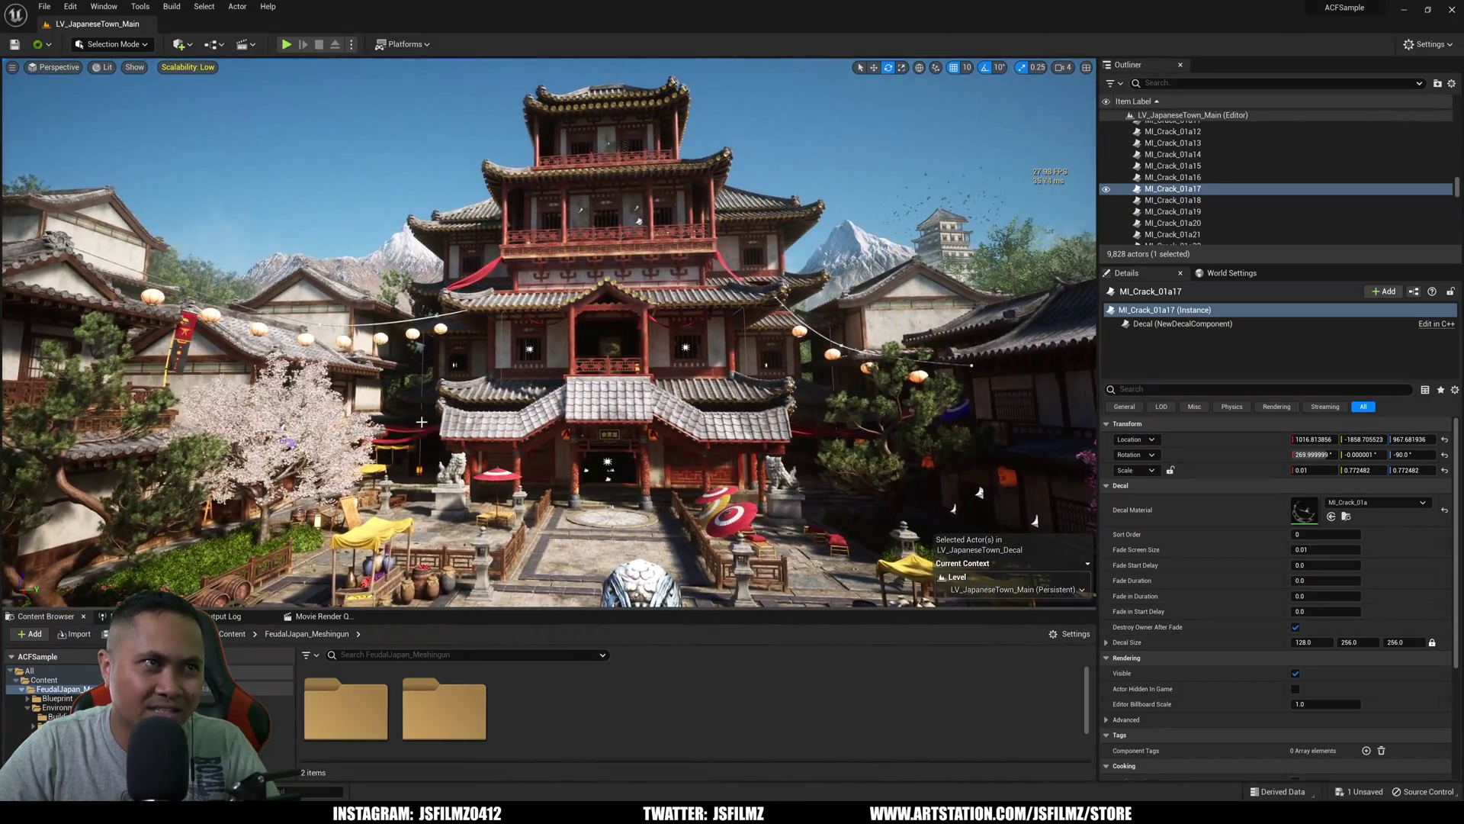
Select the BPP_ResturantBuilding_01a building and move through its furnished interior to the storage room doorway.
{"action": "left_click", "coordinate": [421, 422]}
{"action": "key", "text": "w"}
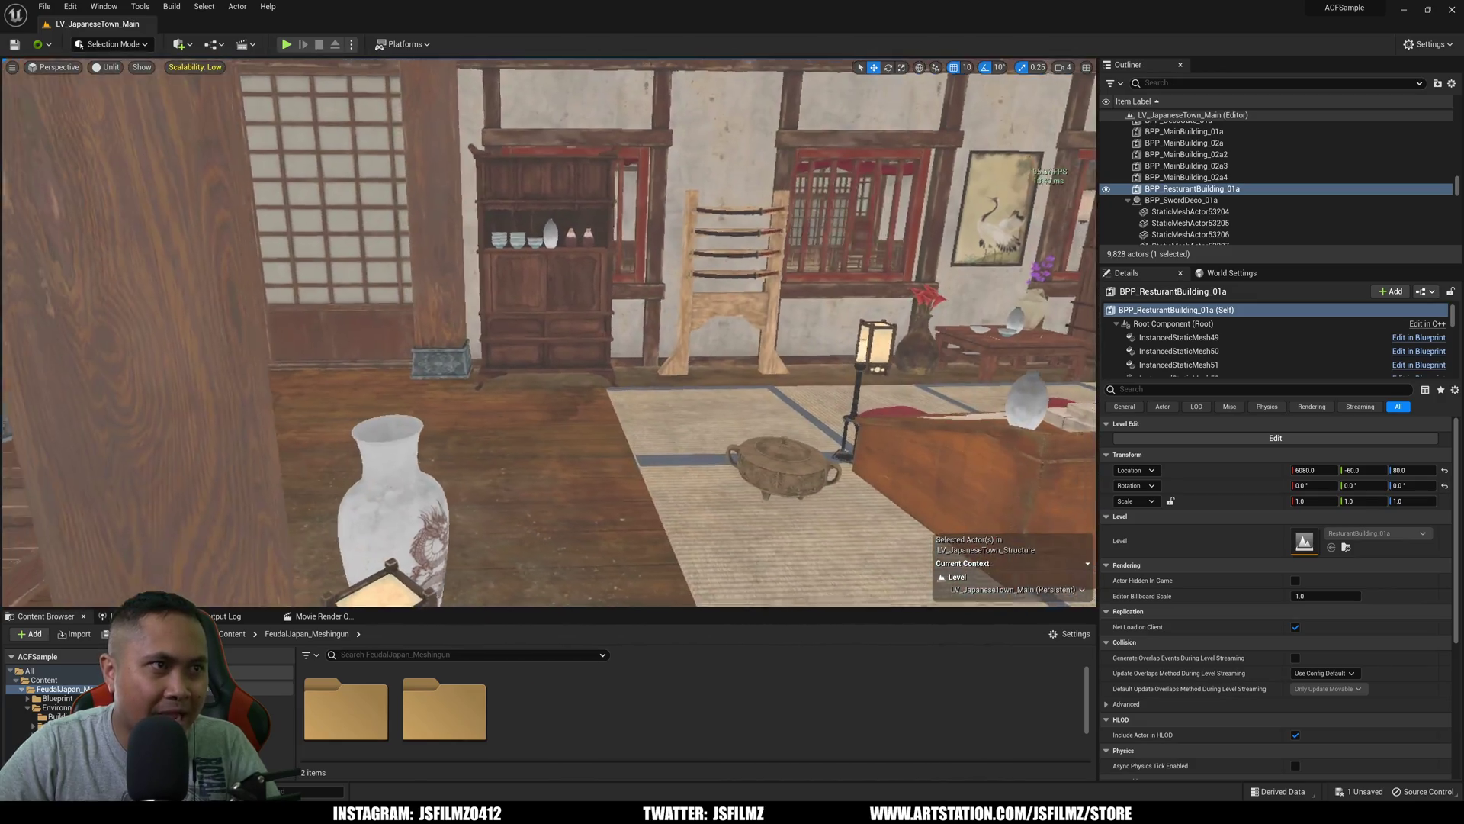
{"action": "key", "text": "w"}
{"action": "key", "text": "d"}
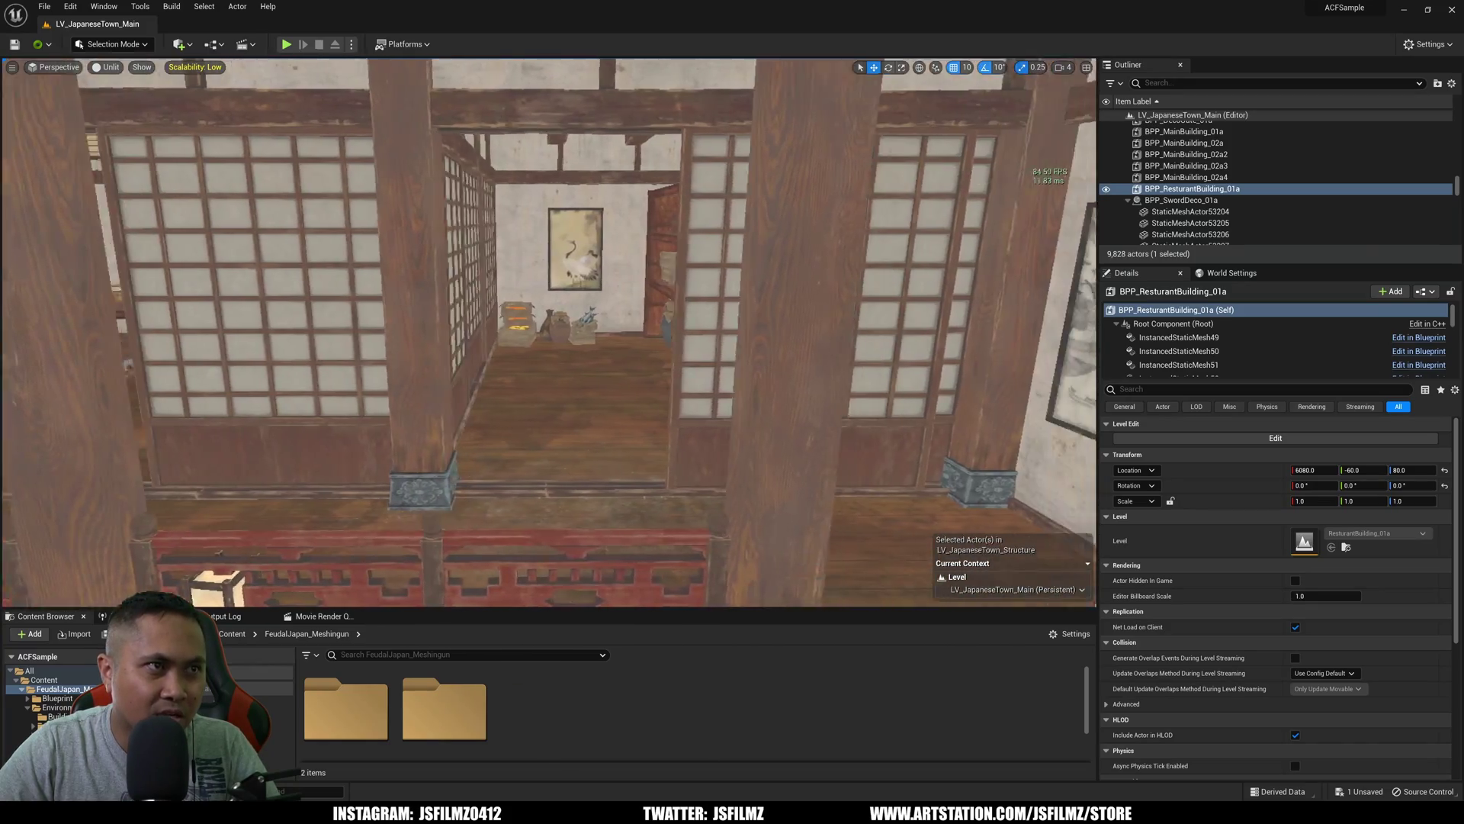
{"action": "key", "text": "w"}
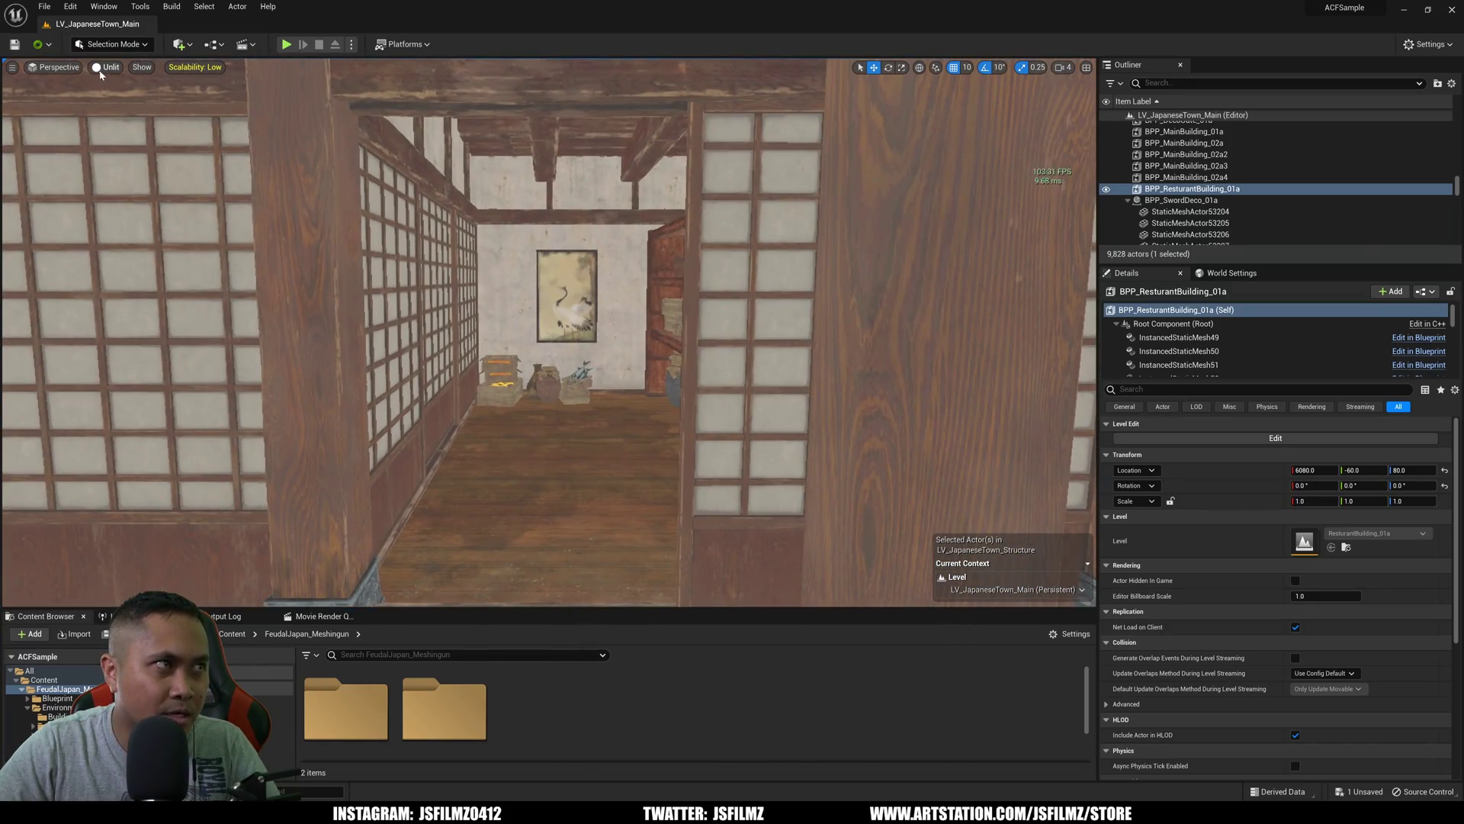
Switch the viewport to Lit and examine the storage room, the dining hall with round windows and the forest outside.
{"action": "left_click", "coordinate": [127, 97]}
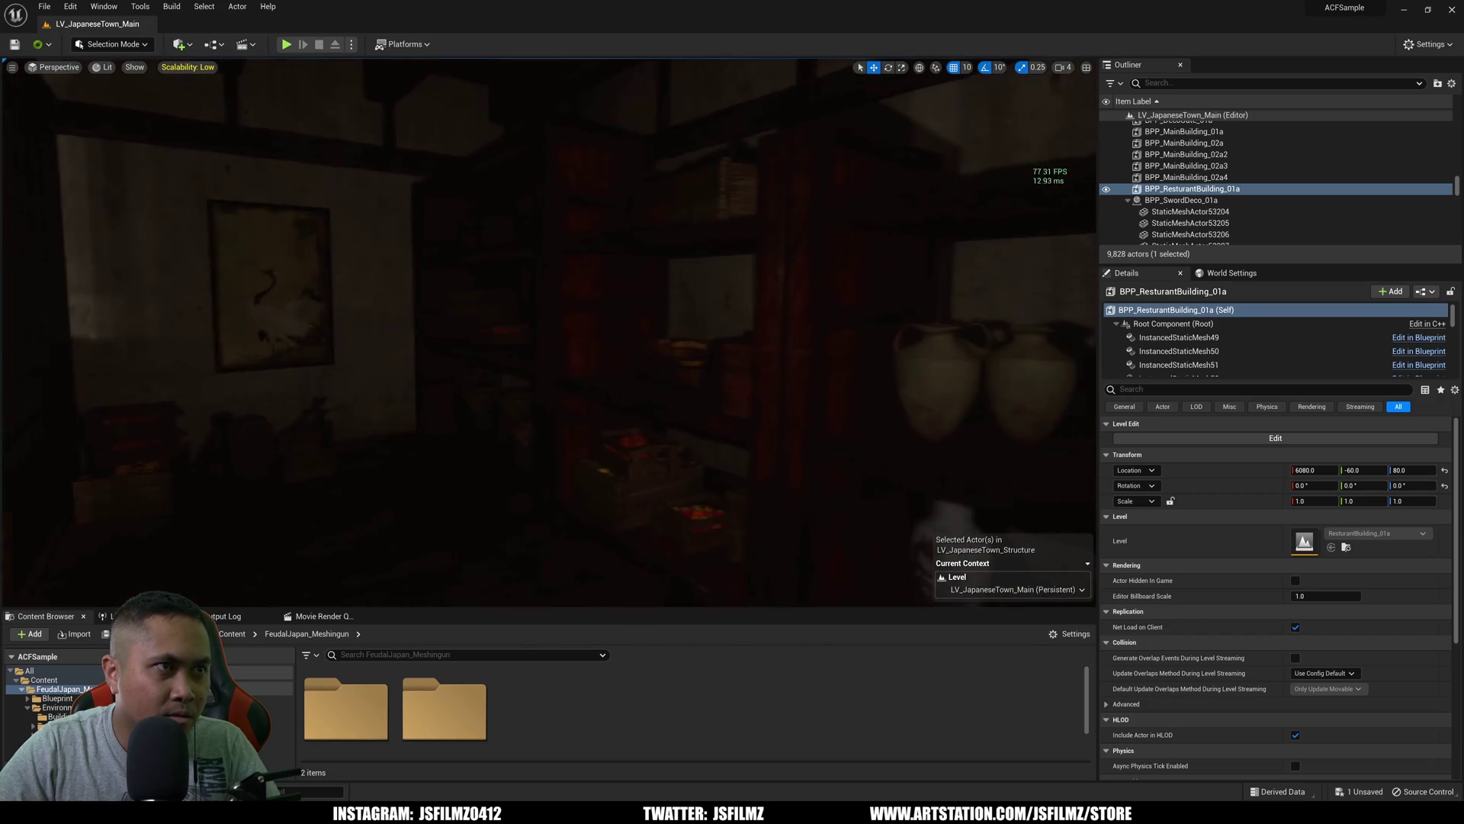
{"action": "right_click_drag", "start_coordinate": [549, 333], "coordinate": [884, 339]}
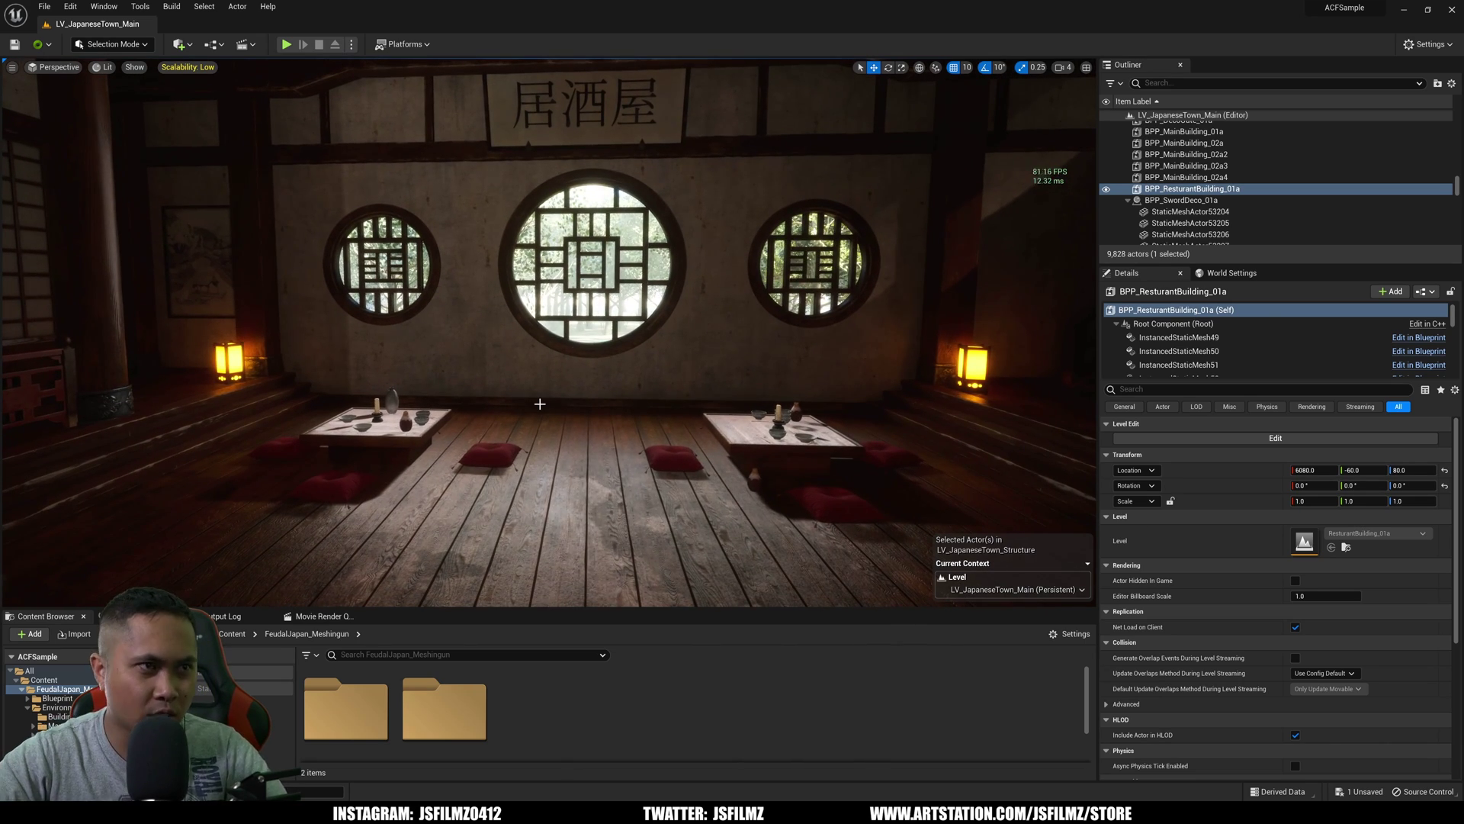
{"action": "right_click_drag", "start_coordinate": [587, 421], "coordinate": [591, 413]}
{"action": "key", "text": "s"}
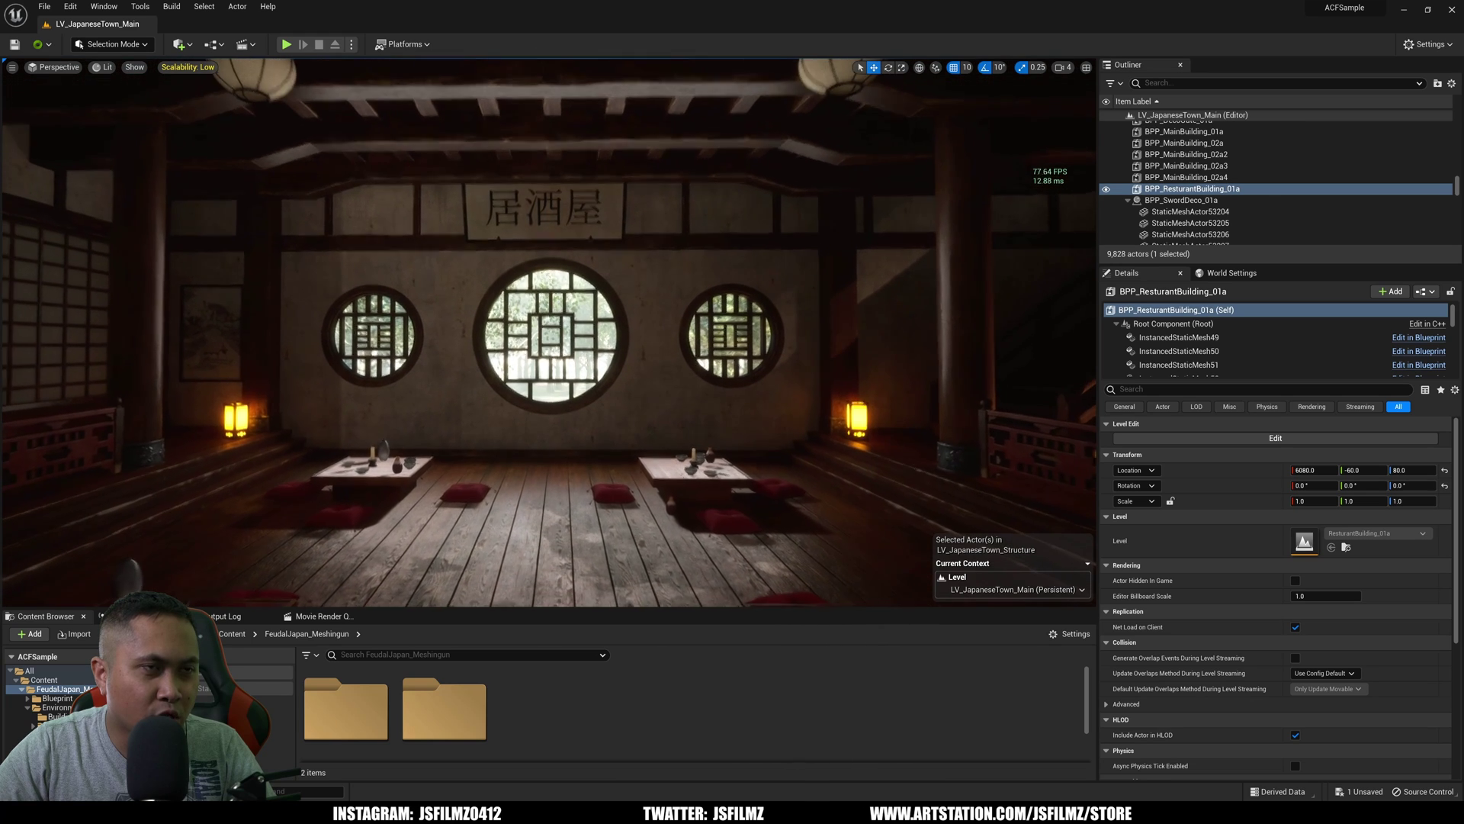
{"action": "right_click_drag", "start_coordinate": [414, 509], "coordinate": [414, 509]}
{"action": "key", "text": "s"}
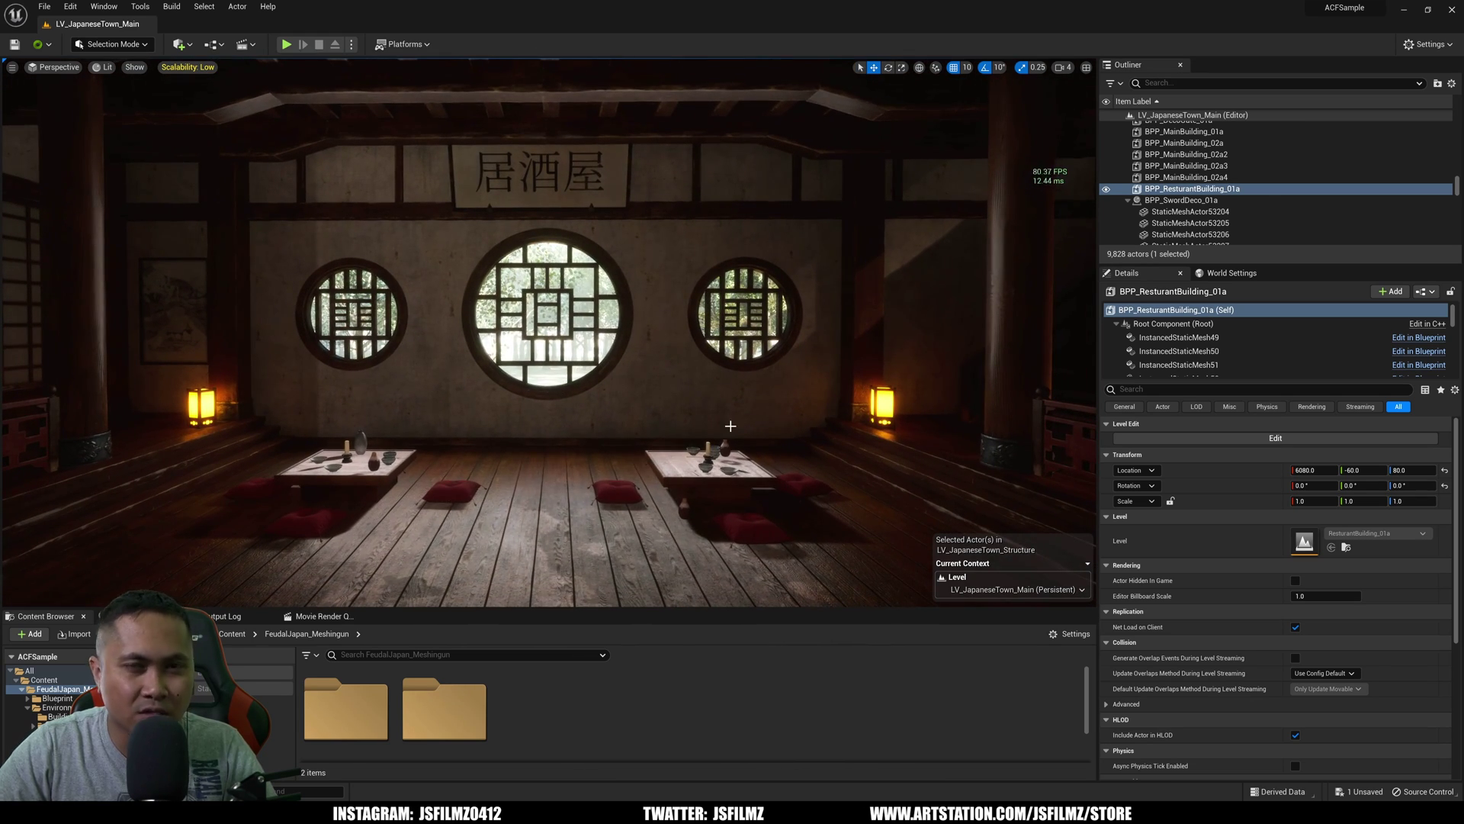
{"action": "scroll", "coordinate": [665, 391], "scroll_direction": "up", "scroll_amount": 2}
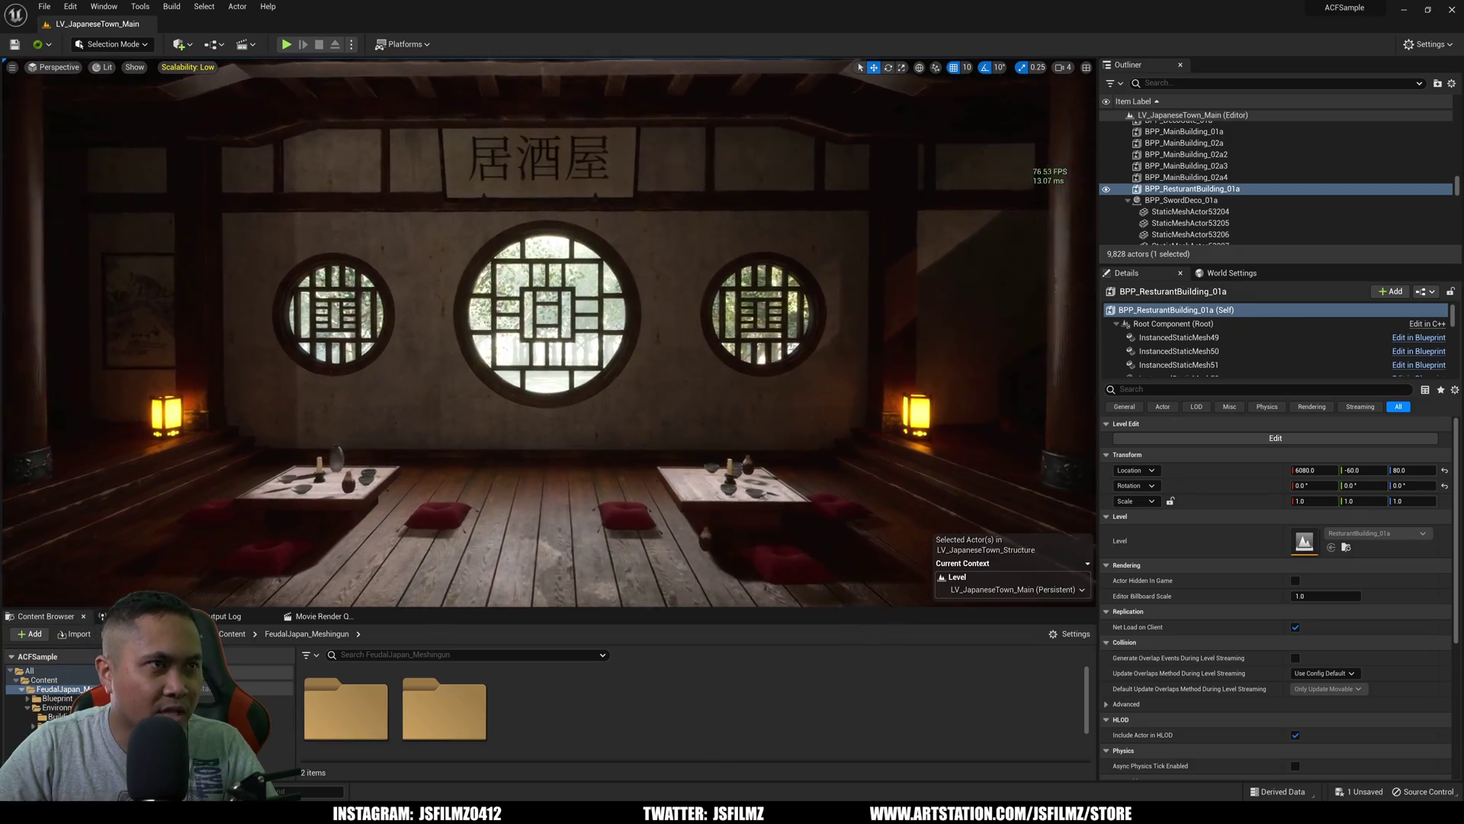
{"action": "key", "text": "w"}
{"action": "right_click_drag", "start_coordinate": [397, 290], "coordinate": [397, 290]}
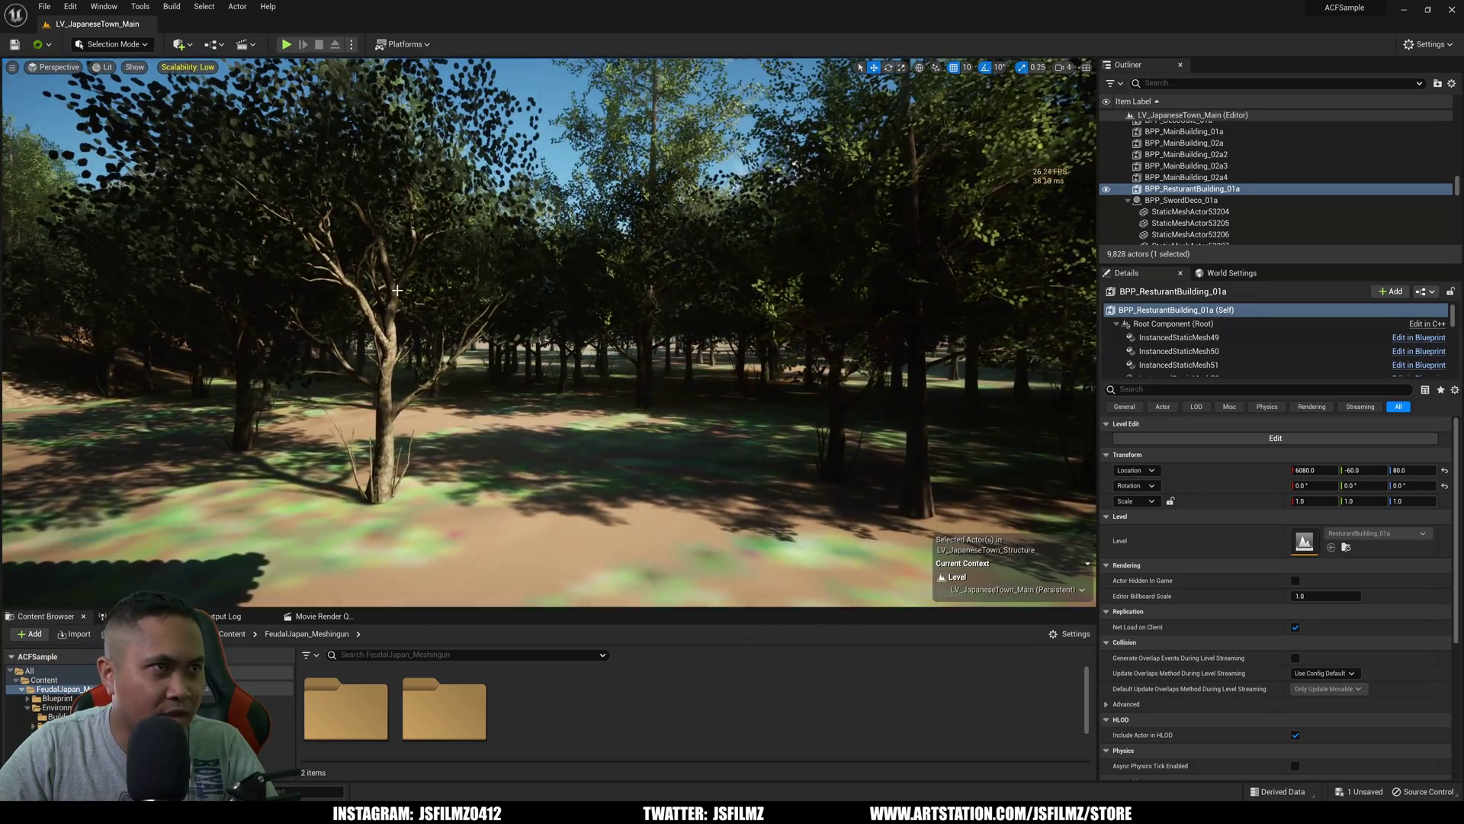
Select the SM_Landscape_01a terrain among the trees behind the restaurant building.
{"action": "left_click", "coordinate": [479, 366]}
{"action": "key", "text": "e"}
{"action": "right_click_drag", "start_coordinate": [420, 342], "coordinate": [420, 343]}
{"action": "left_click", "coordinate": [420, 342]}
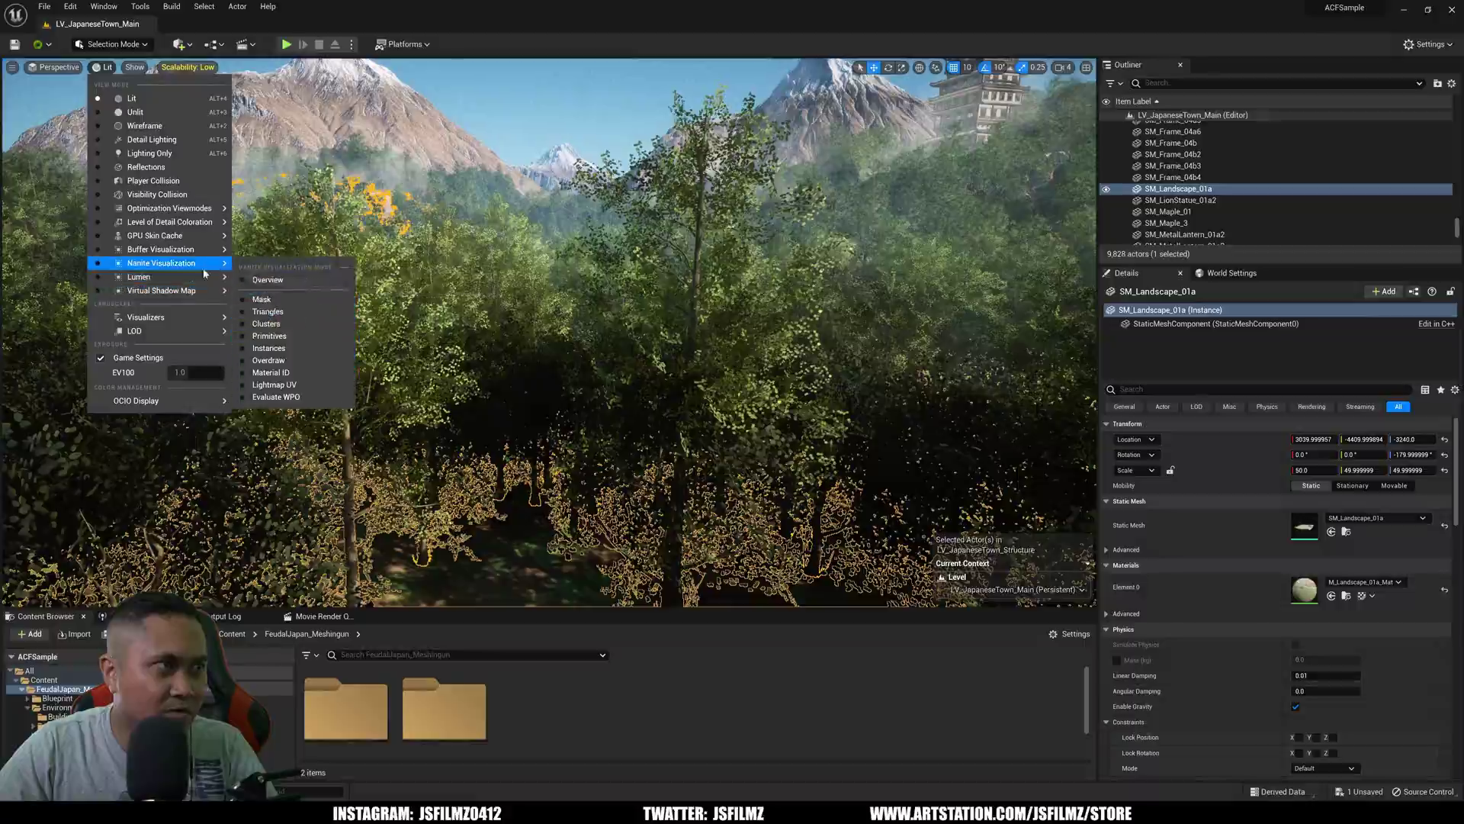
View the forest, mountains and pagoda in the Nanite Triangles visualization and switch back to Lit.
{"action": "left_click", "coordinate": [274, 311]}
{"action": "right_click_drag", "start_coordinate": [457, 328], "coordinate": [588, 319]}
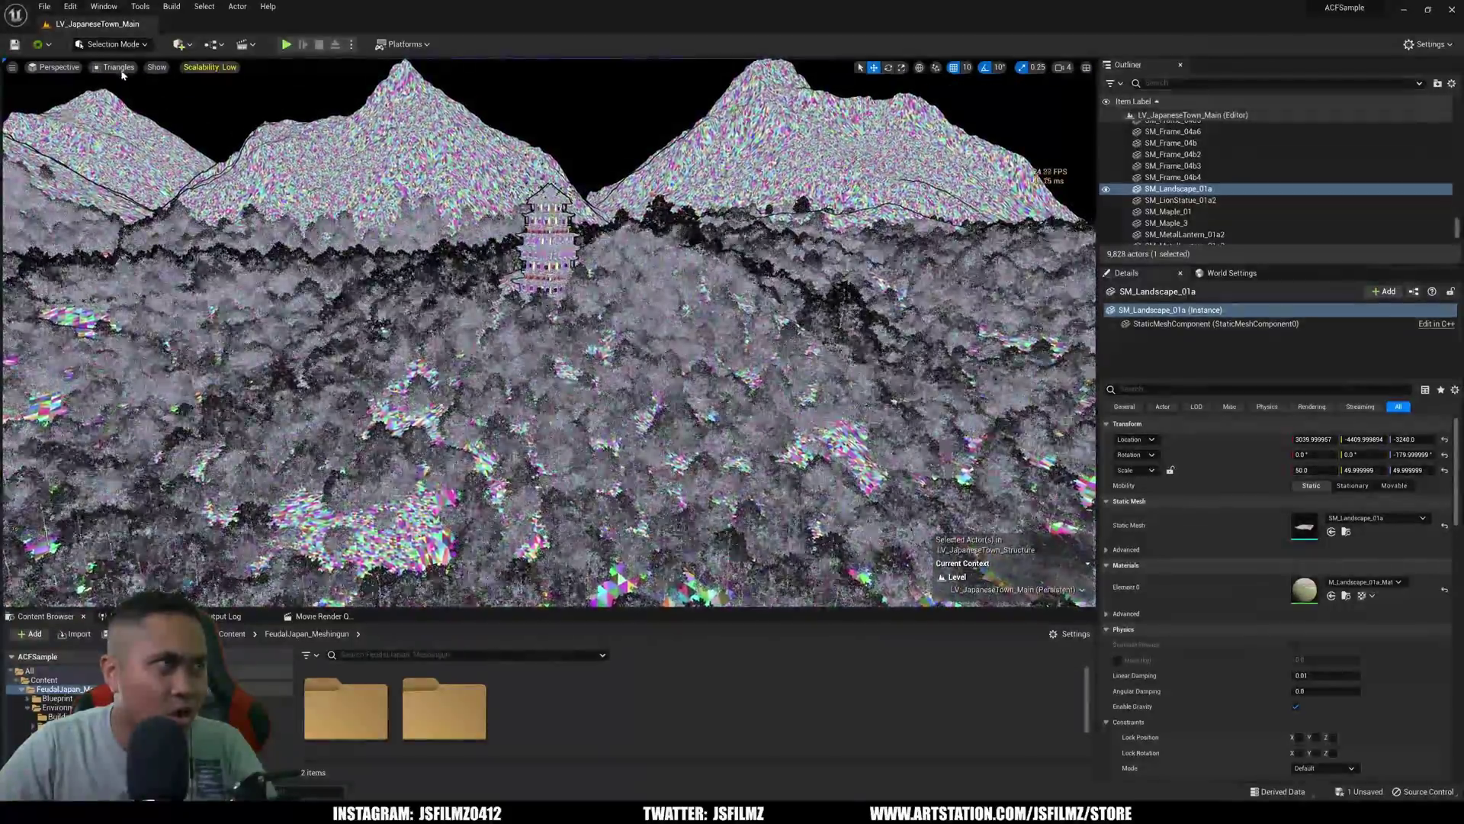
{"action": "left_click", "coordinate": [118, 67]}
{"action": "left_click", "coordinate": [130, 97]}
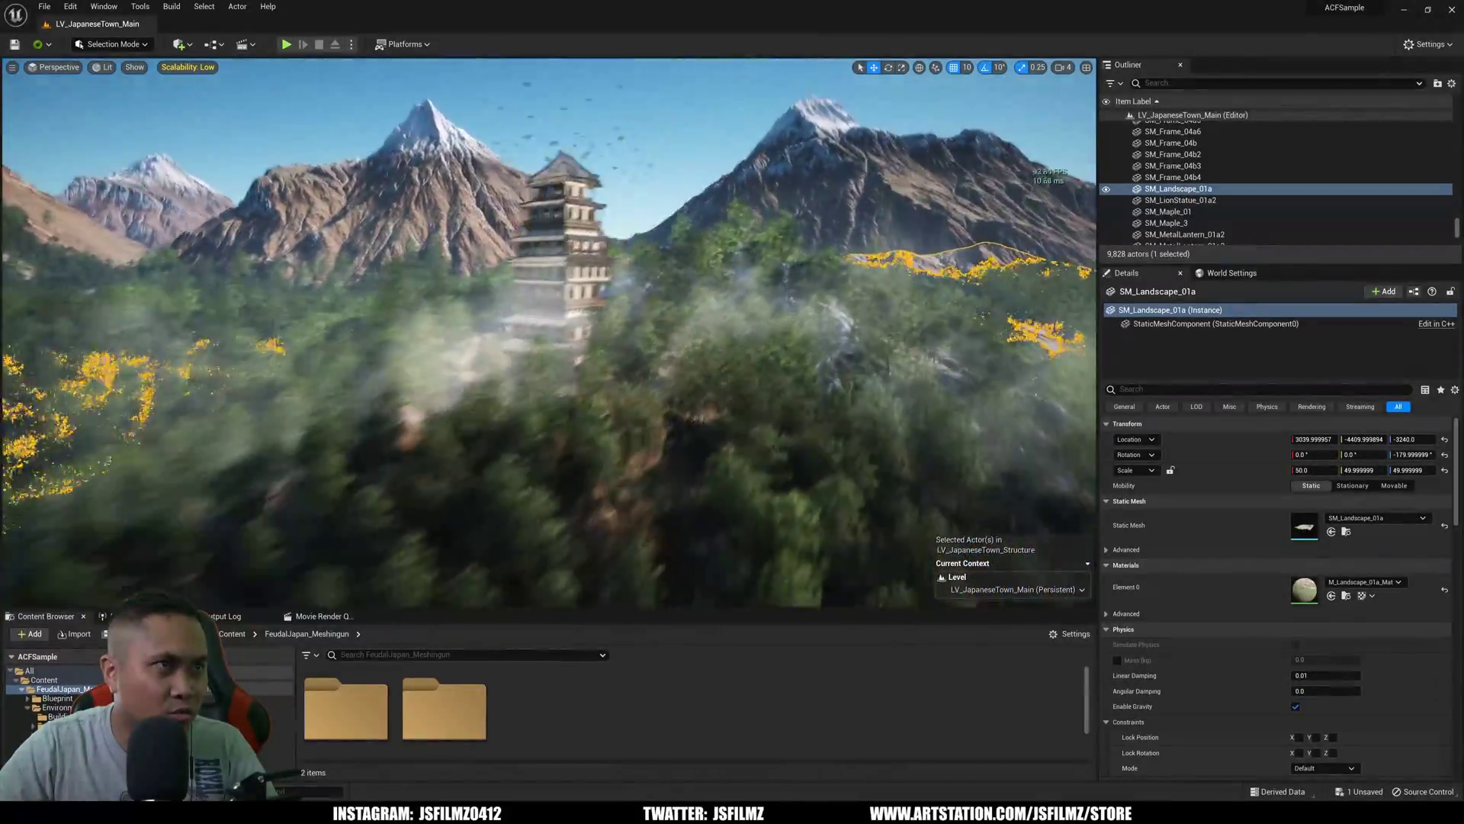
View the pagoda rising above the forest up close and select it.
{"action": "right_click_drag", "start_coordinate": [421, 342], "coordinate": [420, 343]}
{"action": "right_click_drag", "start_coordinate": [593, 359], "coordinate": [651, 367]}
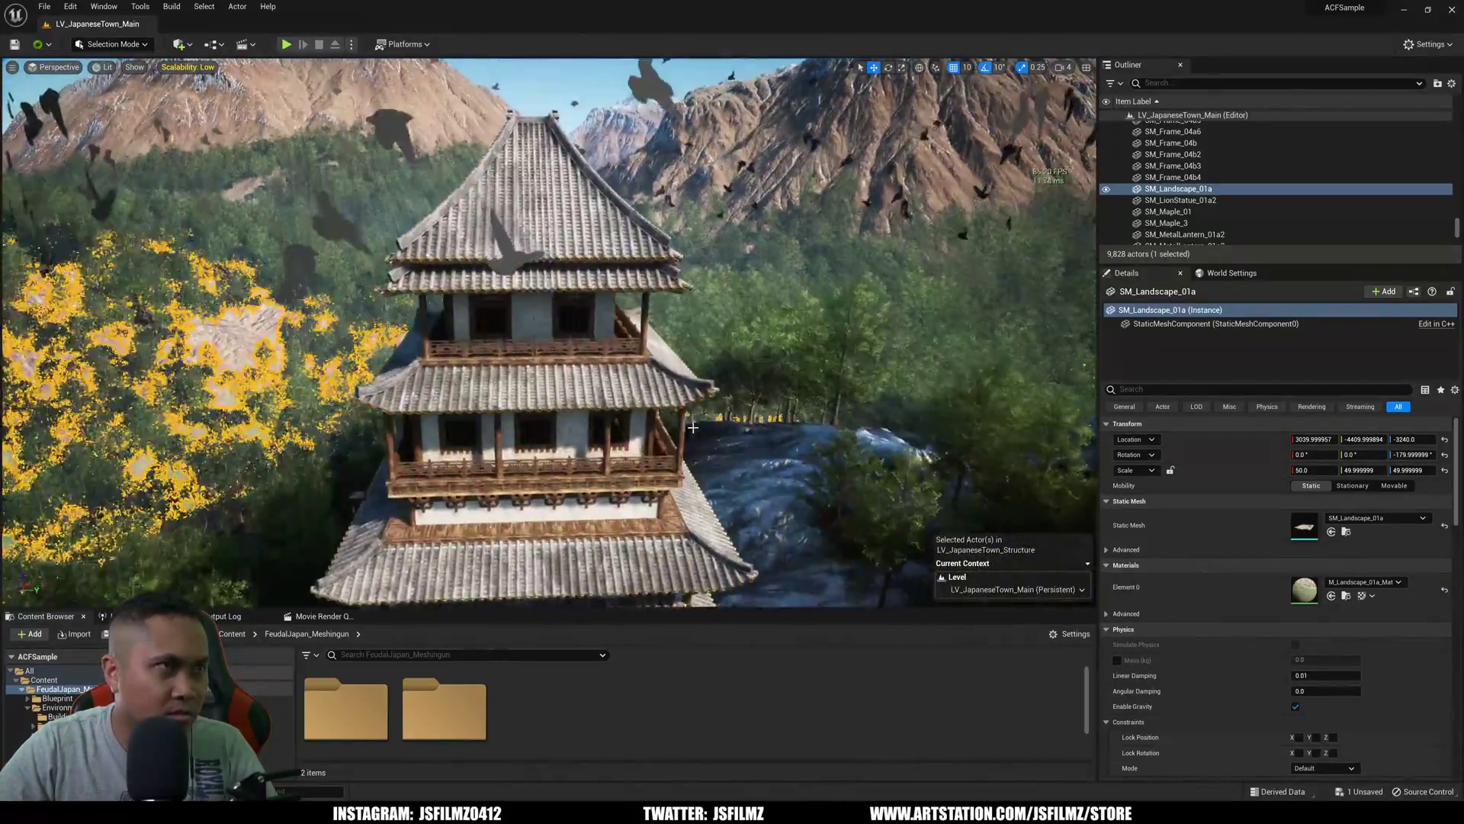
{"action": "left_click", "coordinate": [643, 447]}
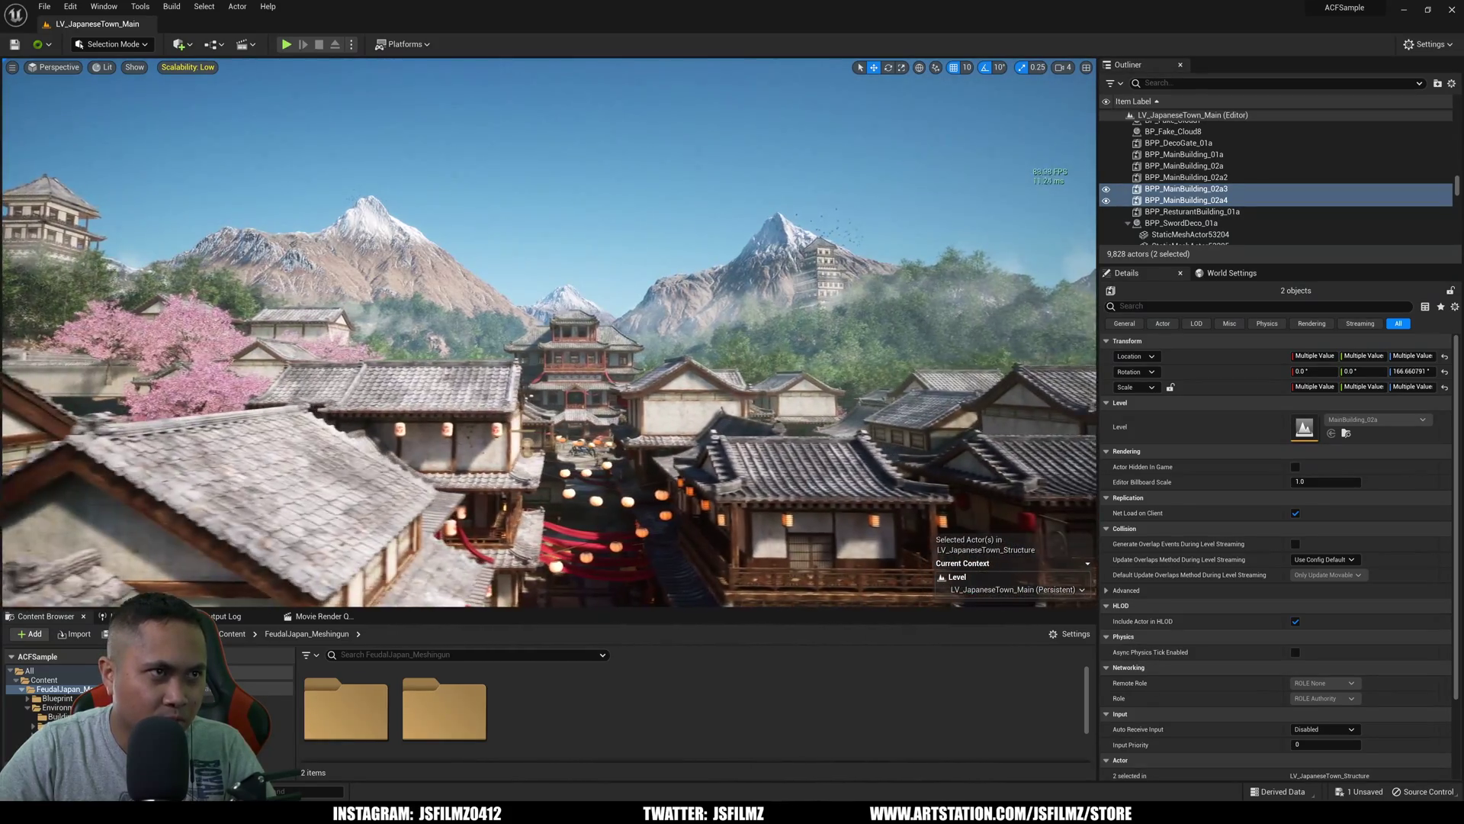
Select the SM_Mountain_01a mountain, locate its static mesh in the Content Browser and inspect the mesh details.
{"action": "left_click", "coordinate": [772, 263]}
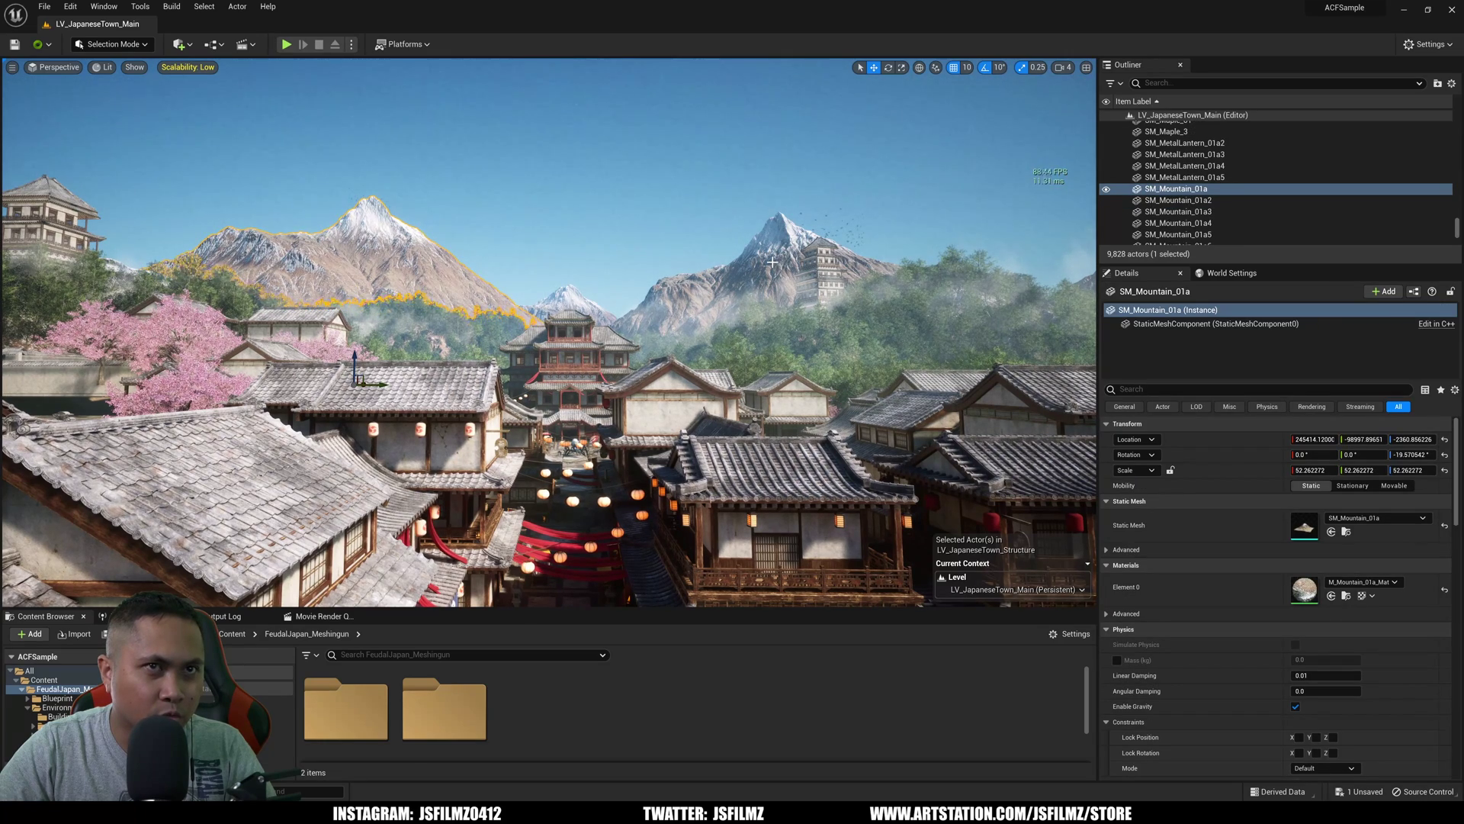
{"action": "left_click", "coordinate": [1345, 533]}
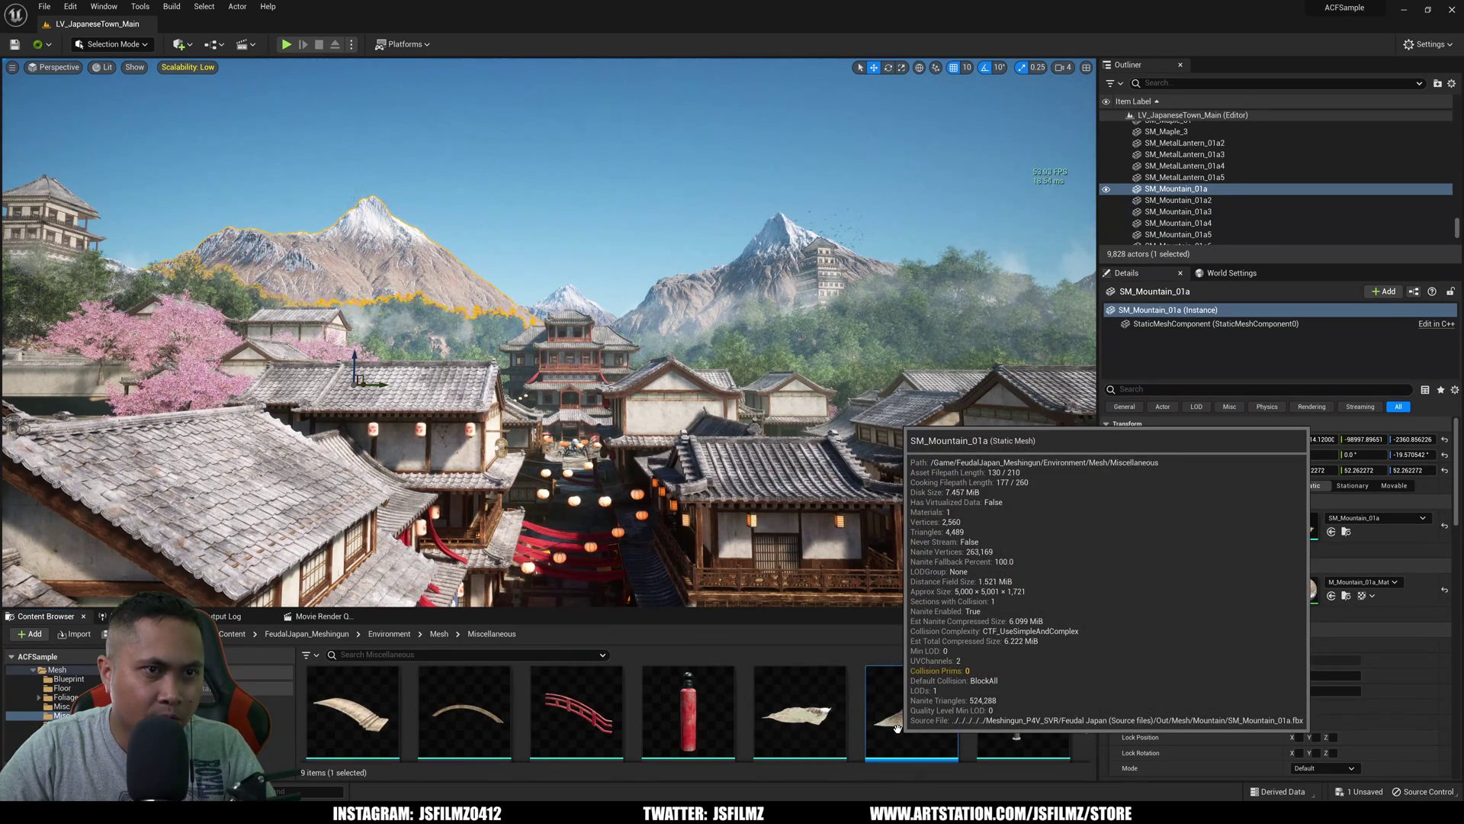
{"action": "scroll", "coordinate": [897, 729], "scroll_direction": "down", "scroll_amount": 1}
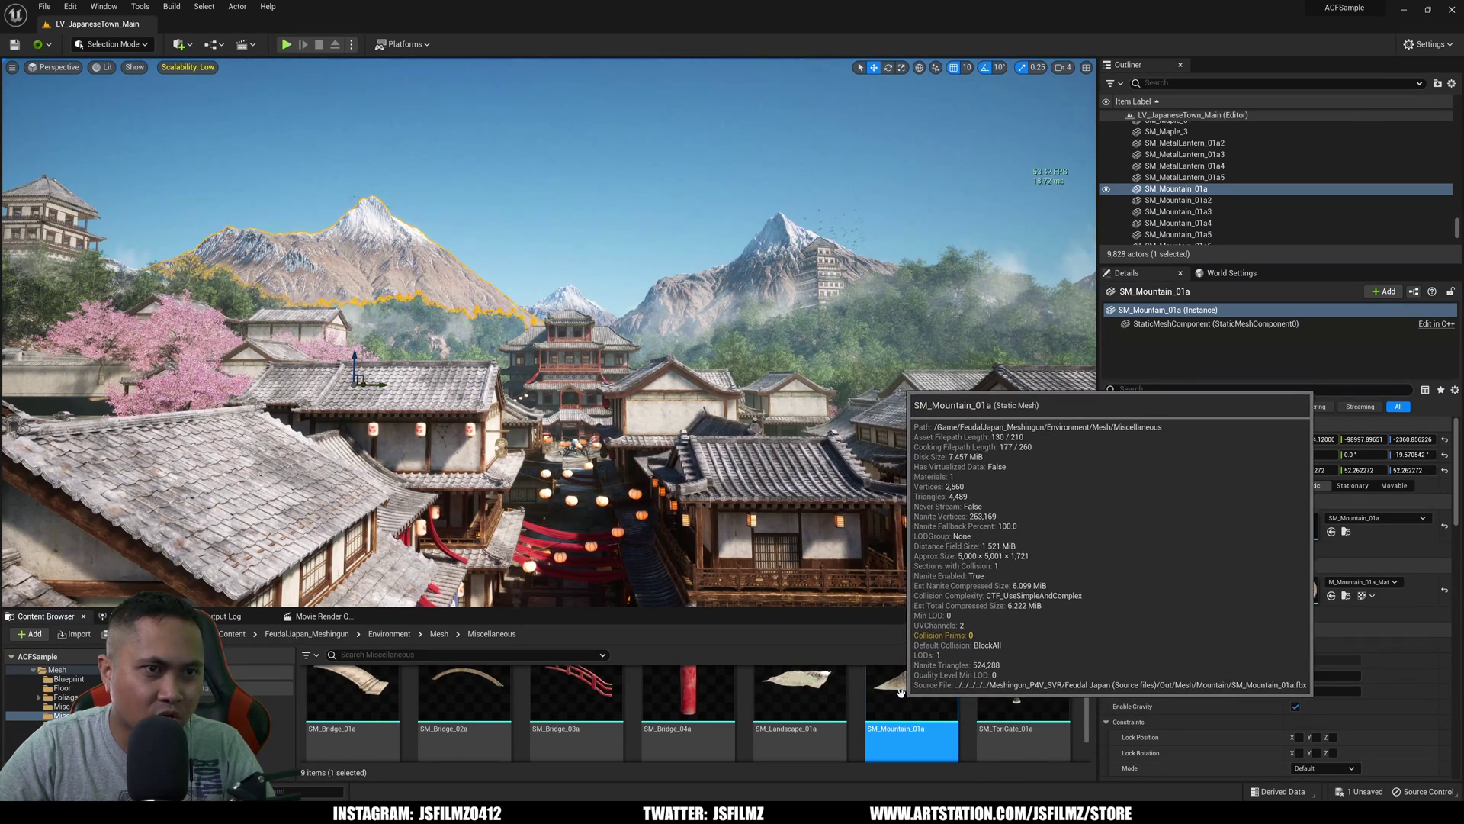
Select the SM_Fish_01a145_Blueprint fish crate at the waterside market stalls and try toggling its visibility.
{"action": "right_click_drag", "start_coordinate": [808, 458], "coordinate": [717, 389]}
{"action": "right_click_drag", "start_coordinate": [705, 492], "coordinate": [700, 506]}
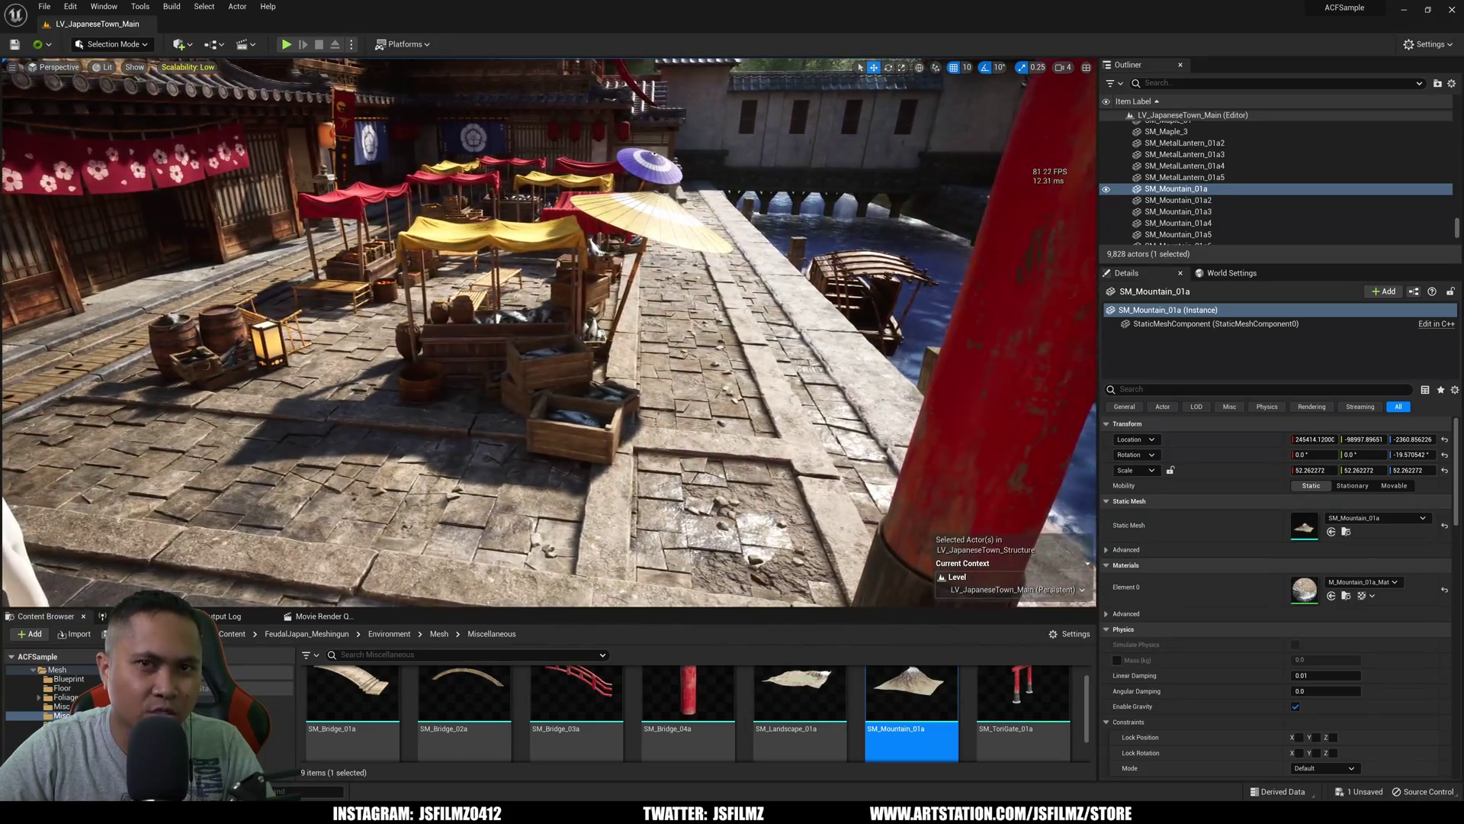
{"action": "key", "text": "w"}
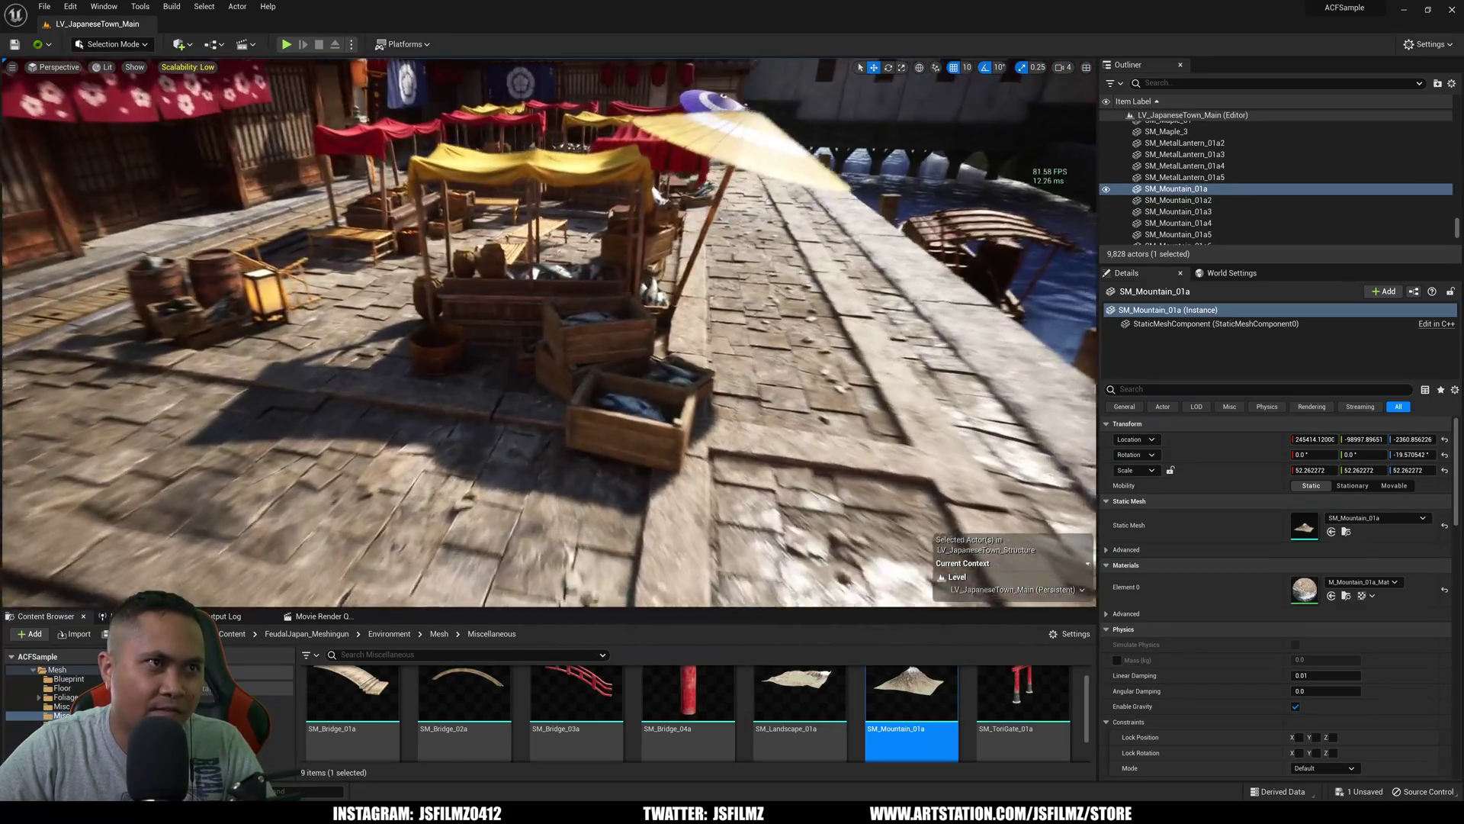
{"action": "right_click_drag", "start_coordinate": [538, 334], "coordinate": [533, 347]}
{"action": "left_click", "coordinate": [661, 452]}
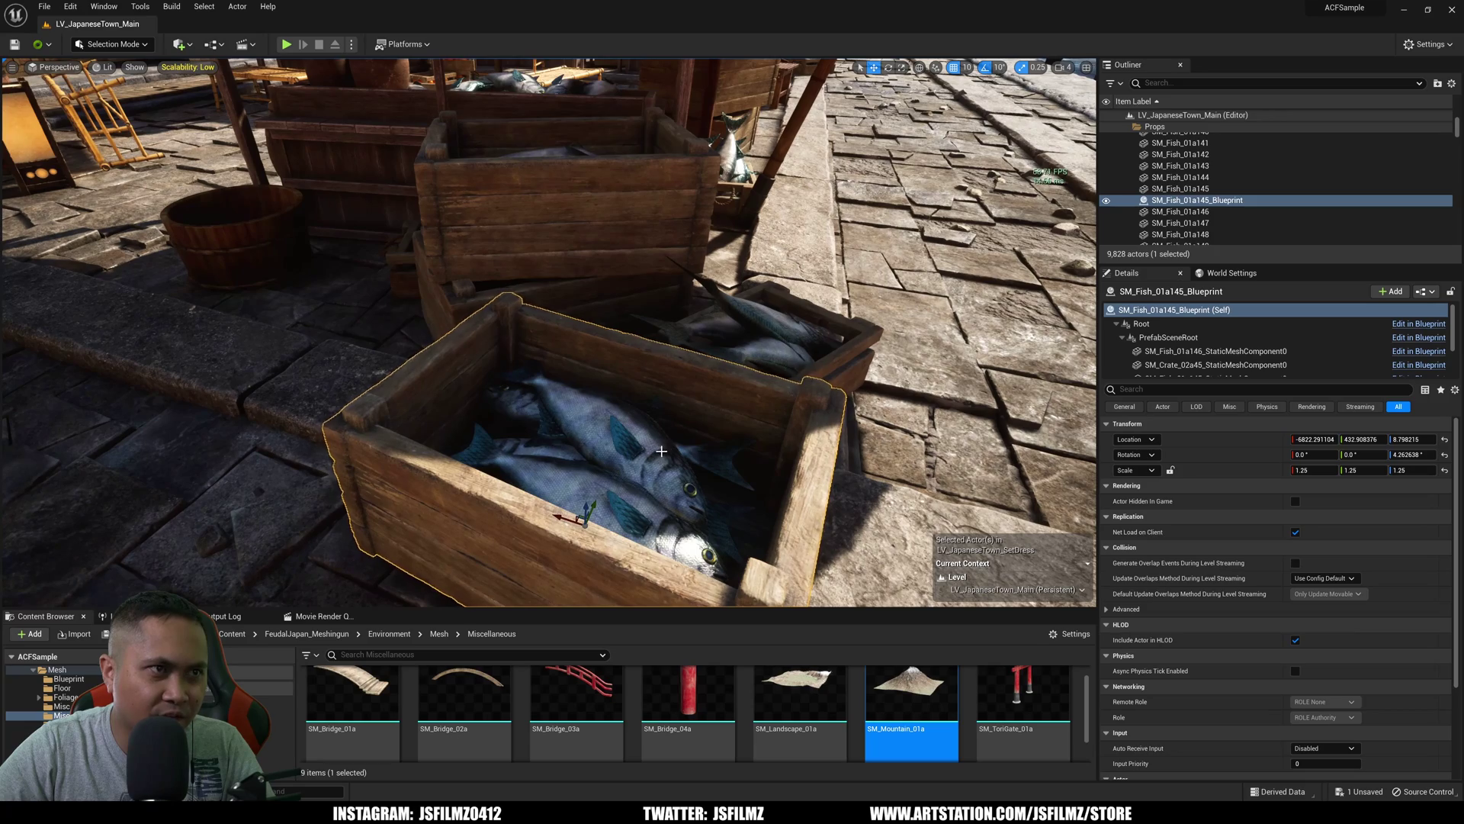
{"action": "left_click", "coordinate": [1106, 201]}
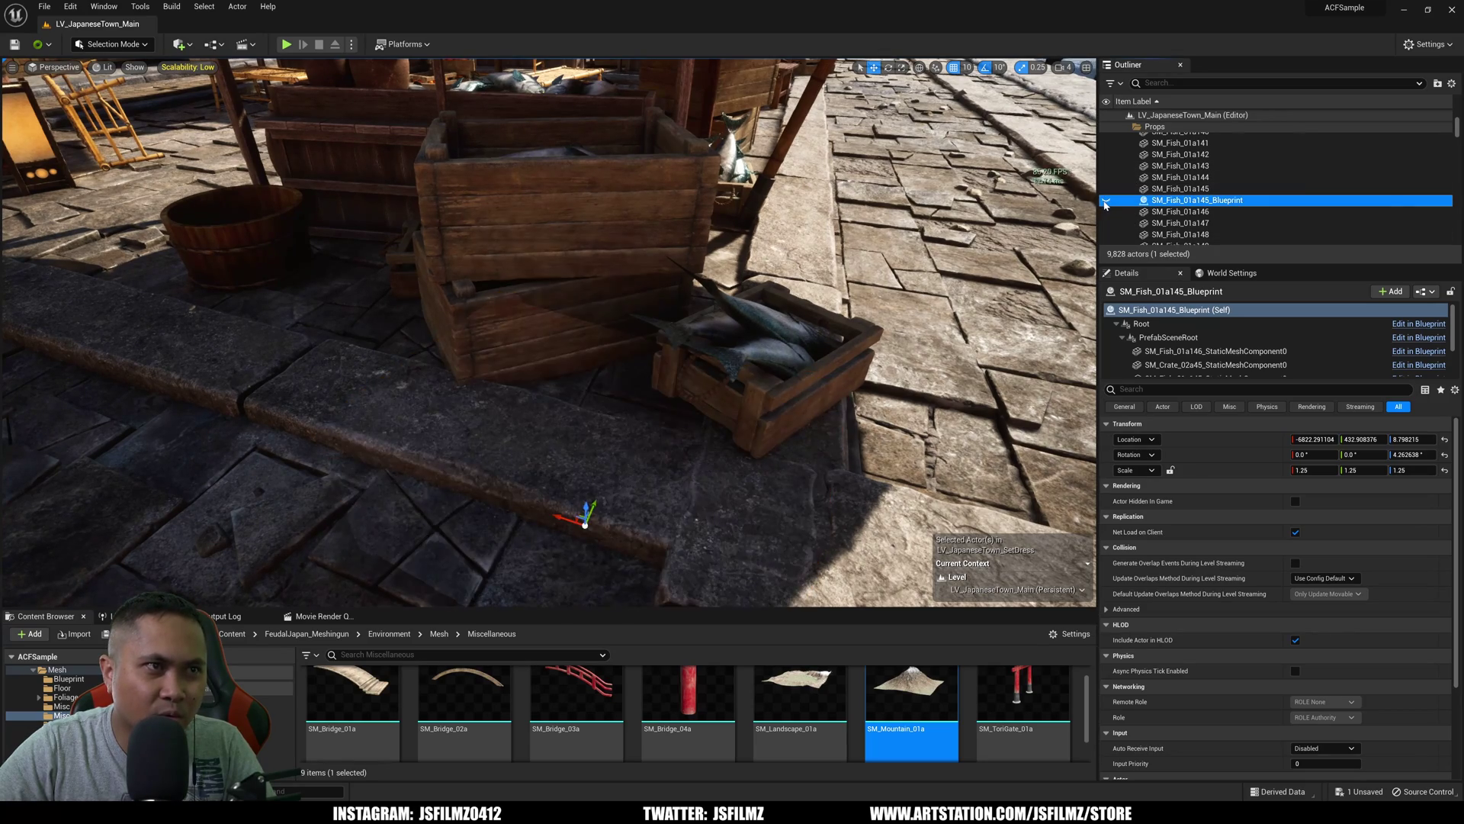
{"action": "right_click_drag", "start_coordinate": [806, 459], "coordinate": [822, 490]}
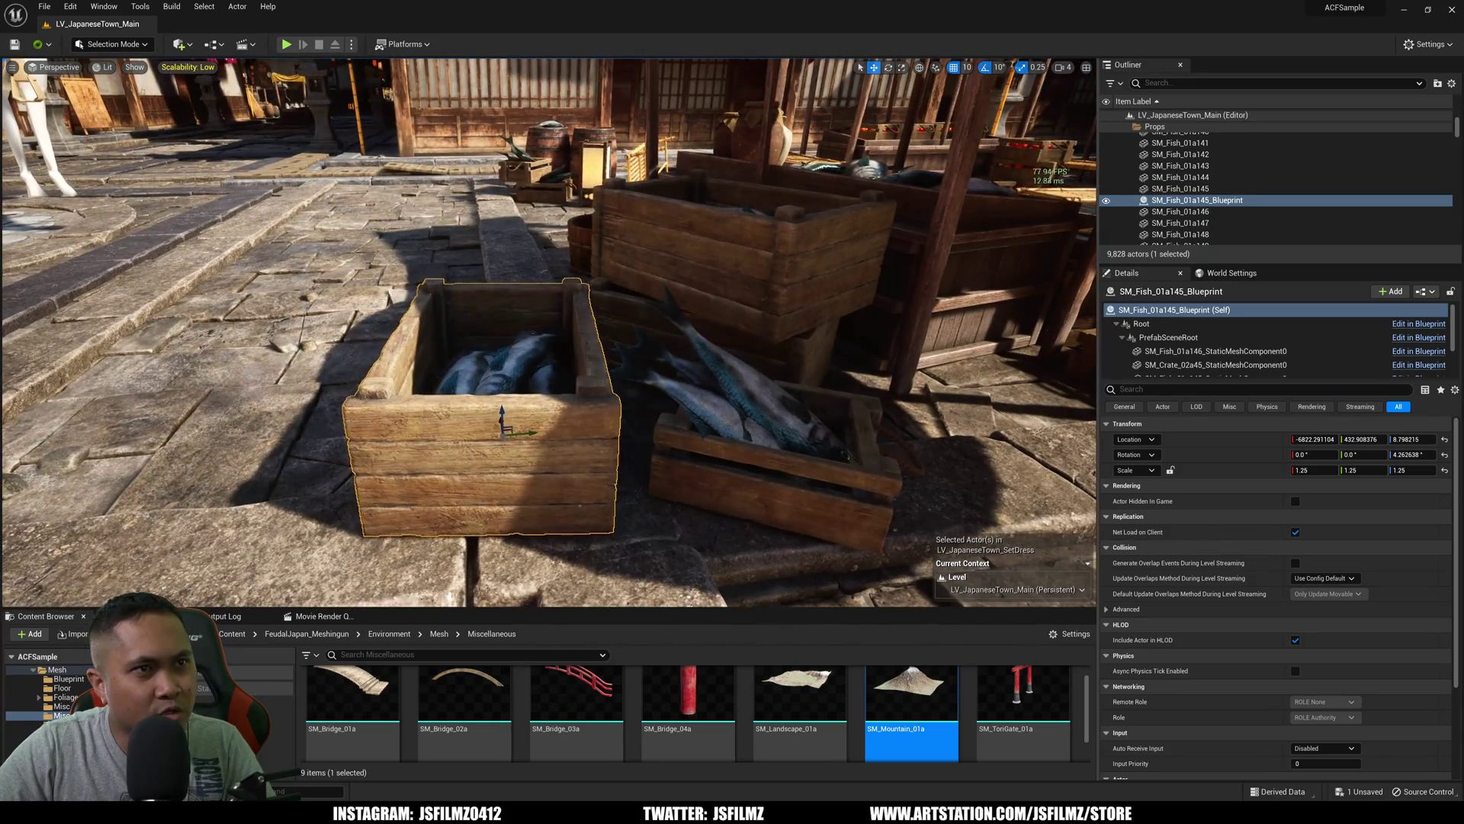
Select the neighbouring FishCrate_02a_BP crate and reselect the SM_Fish_01a145_Blueprint crate.
{"action": "left_click", "coordinate": [774, 467]}
{"action": "right_click_drag", "start_coordinate": [774, 467], "coordinate": [820, 431]}
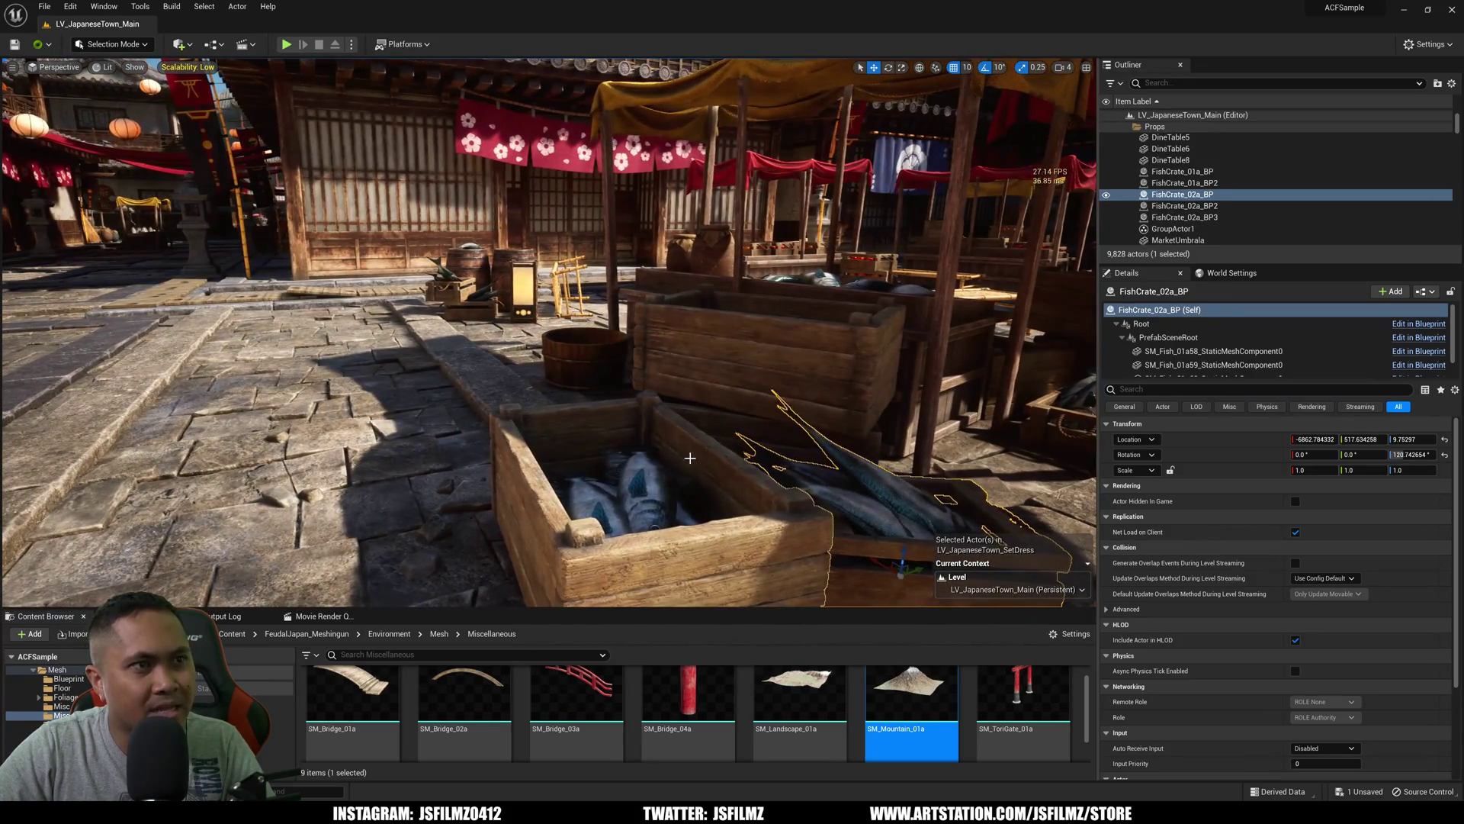
{"action": "left_click", "coordinate": [651, 481]}
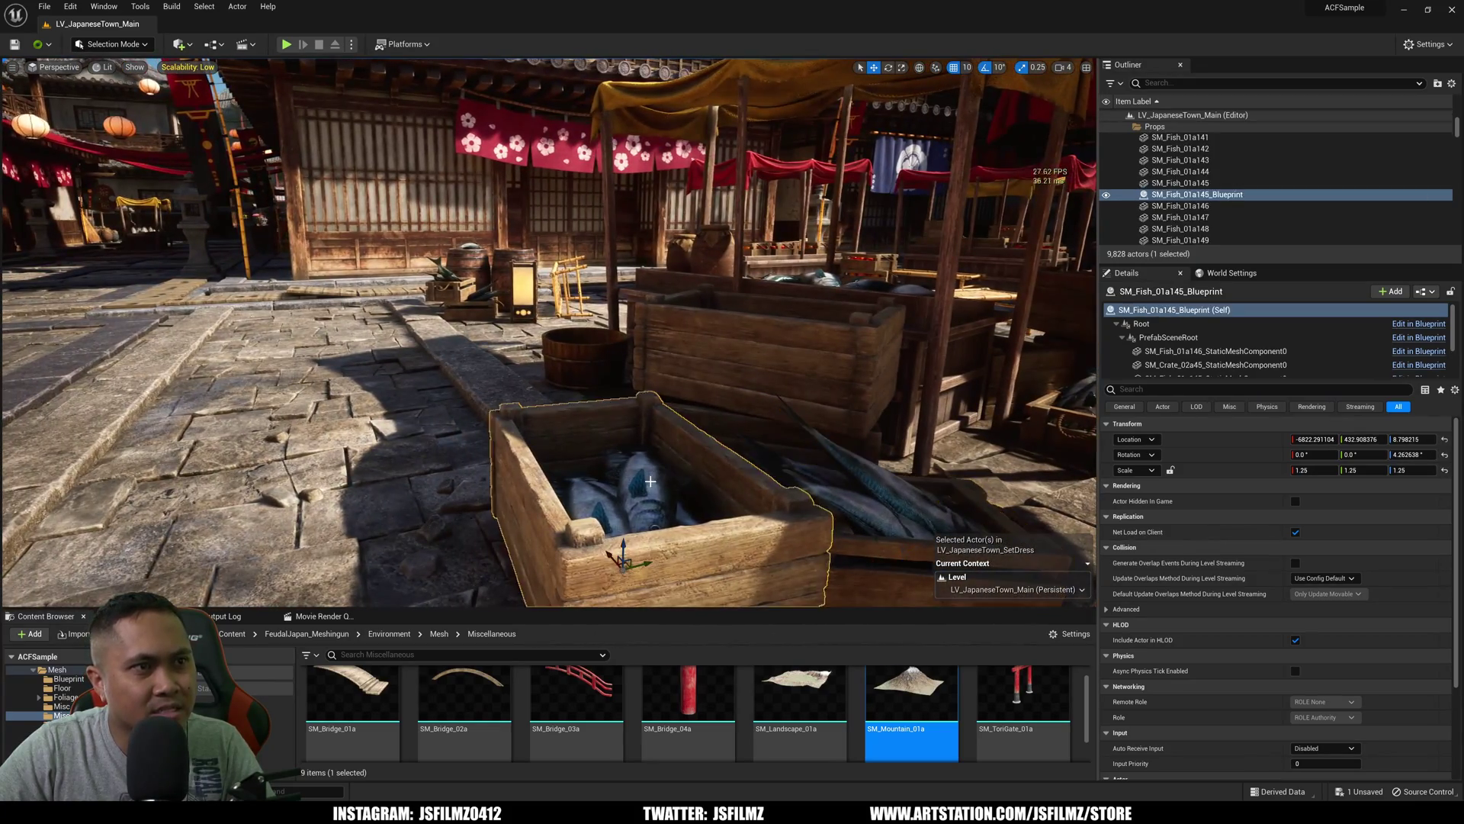
View the paved street by the white horse statue and select the SM_StoneTrim_04m_01a16 stone trim.
{"action": "right_click_drag", "start_coordinate": [656, 479], "coordinate": [427, 450]}
{"action": "left_click", "coordinate": [528, 448]}
{"action": "left_click", "coordinate": [533, 452]}
{"action": "left_click", "coordinate": [876, 507]}
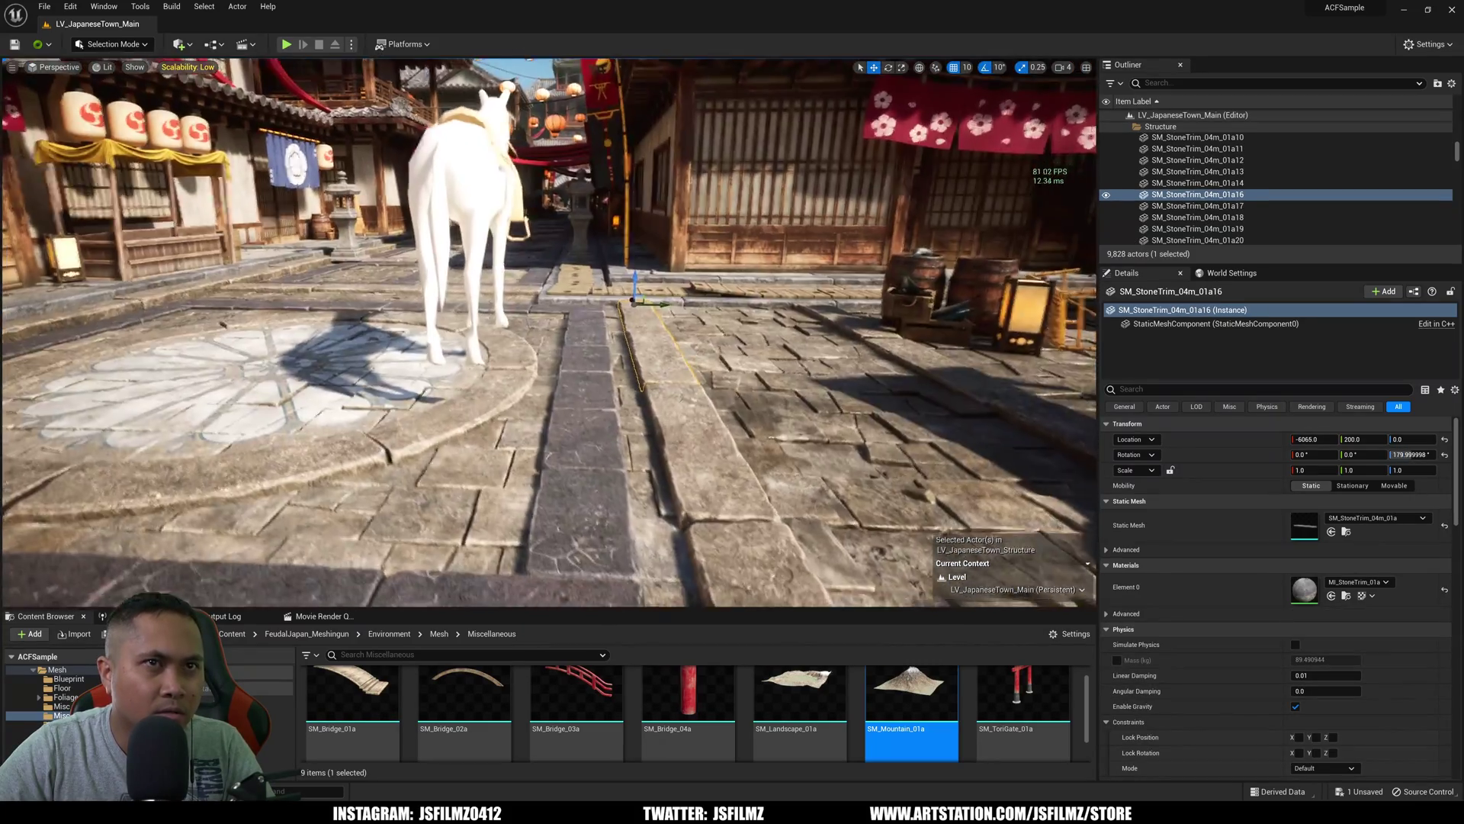
Select the SM_StoneFloor_08m_01a4 stone floor in the street and toggle its visibility off and on.
{"action": "right_click_drag", "start_coordinate": [549, 336], "coordinate": [732, 358]}
{"action": "right_click_drag", "start_coordinate": [610, 336], "coordinate": [580, 335]}
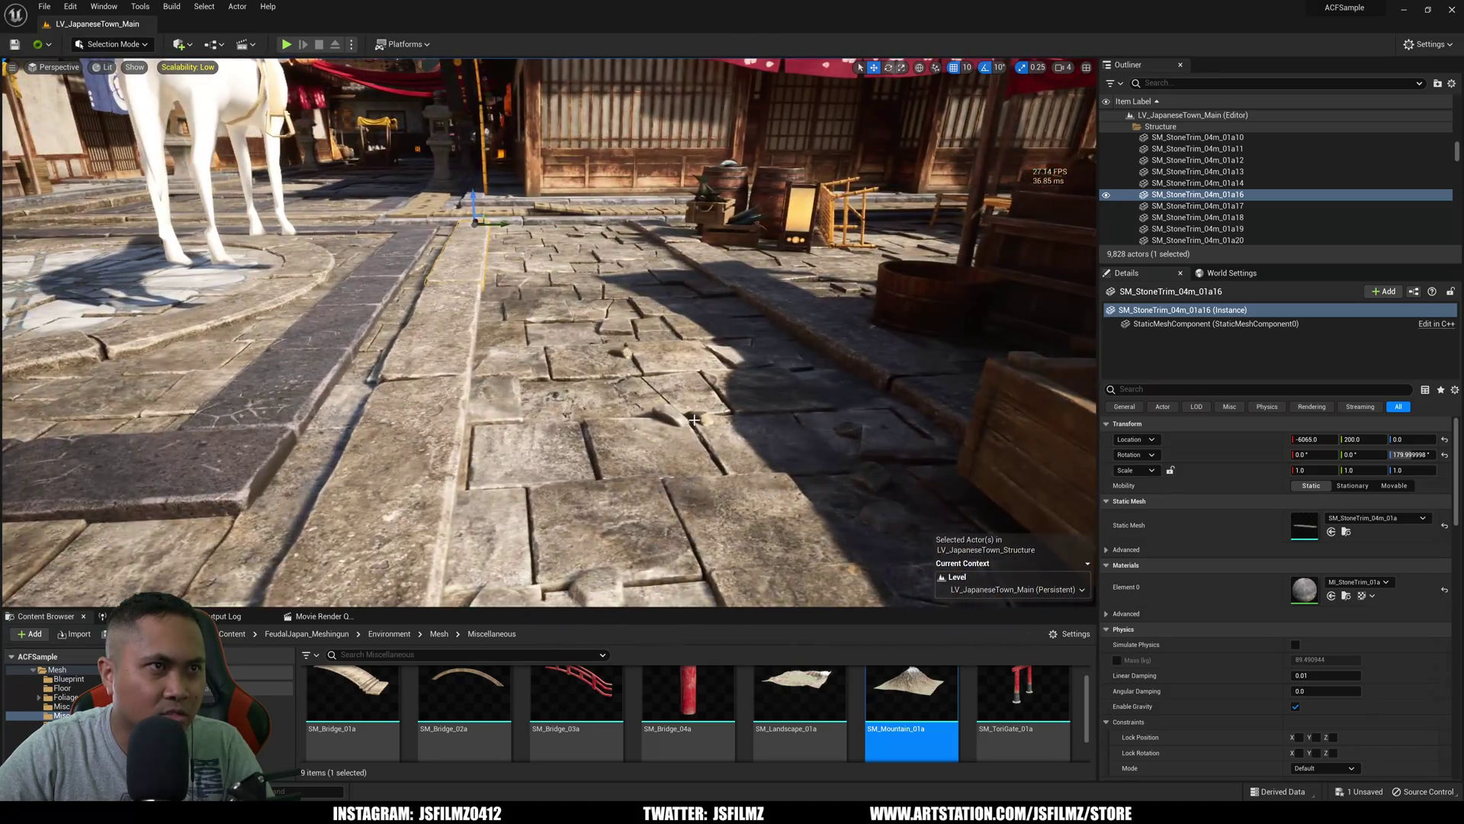
{"action": "left_click", "coordinate": [695, 419]}
{"action": "right_click_drag", "start_coordinate": [700, 390], "coordinate": [679, 390]}
{"action": "left_click", "coordinate": [564, 351]}
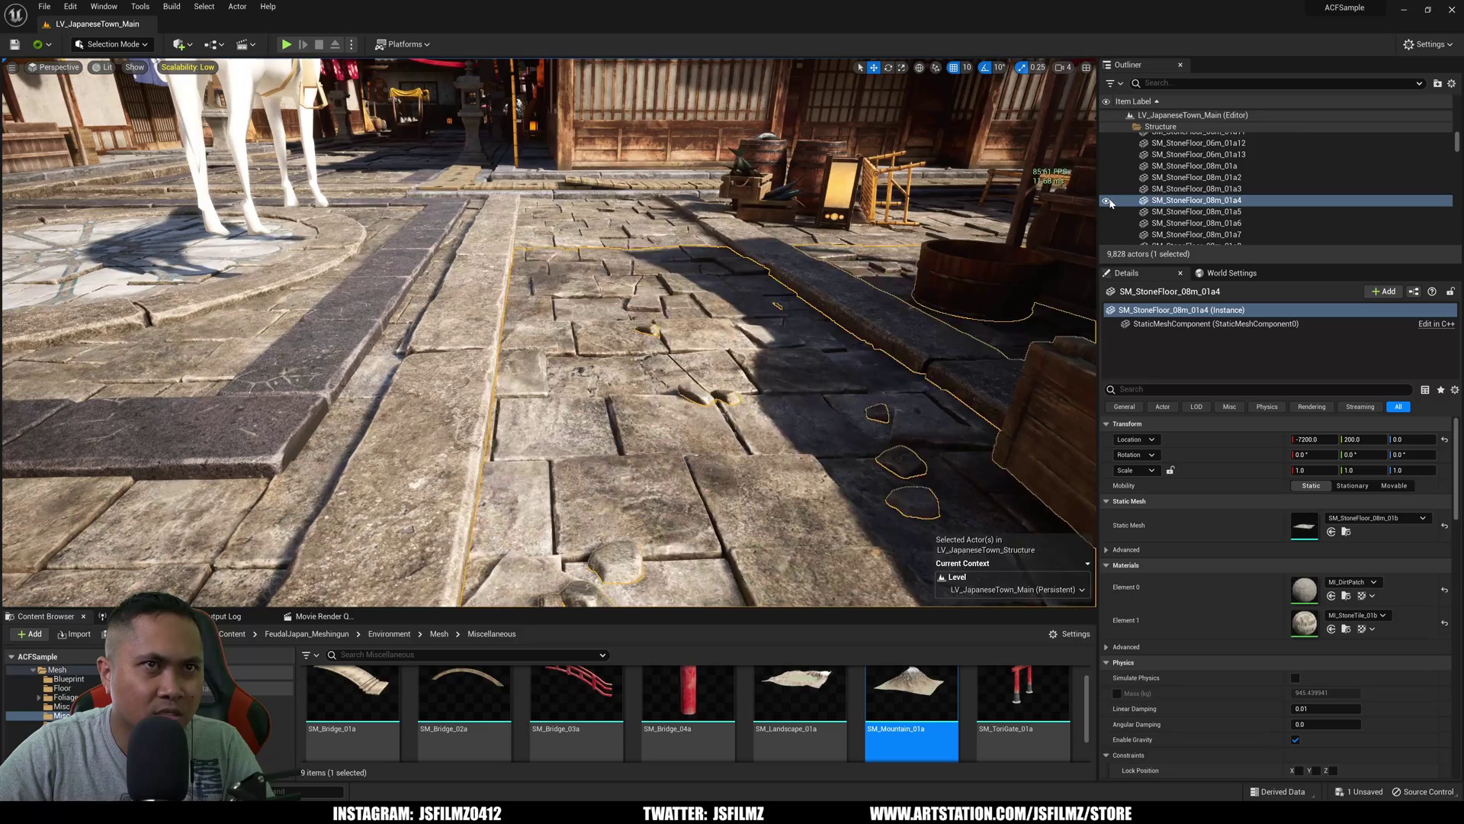
{"action": "left_click", "coordinate": [1106, 200]}
{"action": "left_click", "coordinate": [1108, 202]}
Select the SM_StoneFloor_08m_01a5 floor, locate its static mesh in the Content Browser, and undo the accidental change to the level.
{"action": "right_click_drag", "start_coordinate": [587, 297], "coordinate": [621, 309]}
{"action": "left_click", "coordinate": [569, 255]}
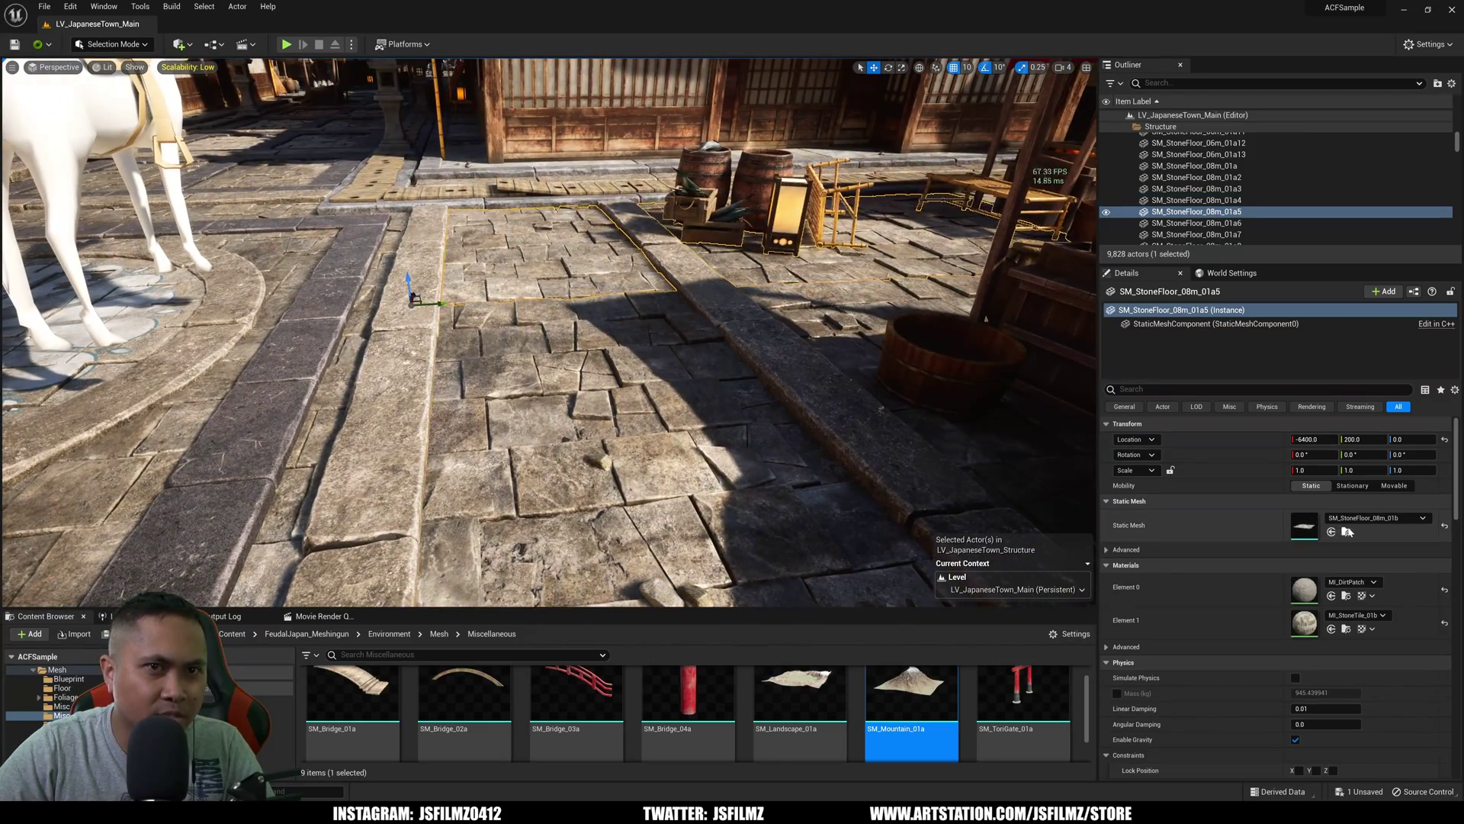
{"action": "left_click", "coordinate": [1331, 531]}
{"action": "scroll", "coordinate": [856, 679], "scroll_direction": "down", "scroll_amount": 1}
{"action": "left_click_drag", "start_coordinate": [1013, 728], "coordinate": [163, 499]}
{"action": "key", "text": "ctrl+z"}
View the paving at ground level, select the round SM_StoneFloorDeco_06m_01a12 floor and locate its static mesh in the Content Browser.
{"action": "right_click_drag", "start_coordinate": [434, 492], "coordinate": [439, 428]}
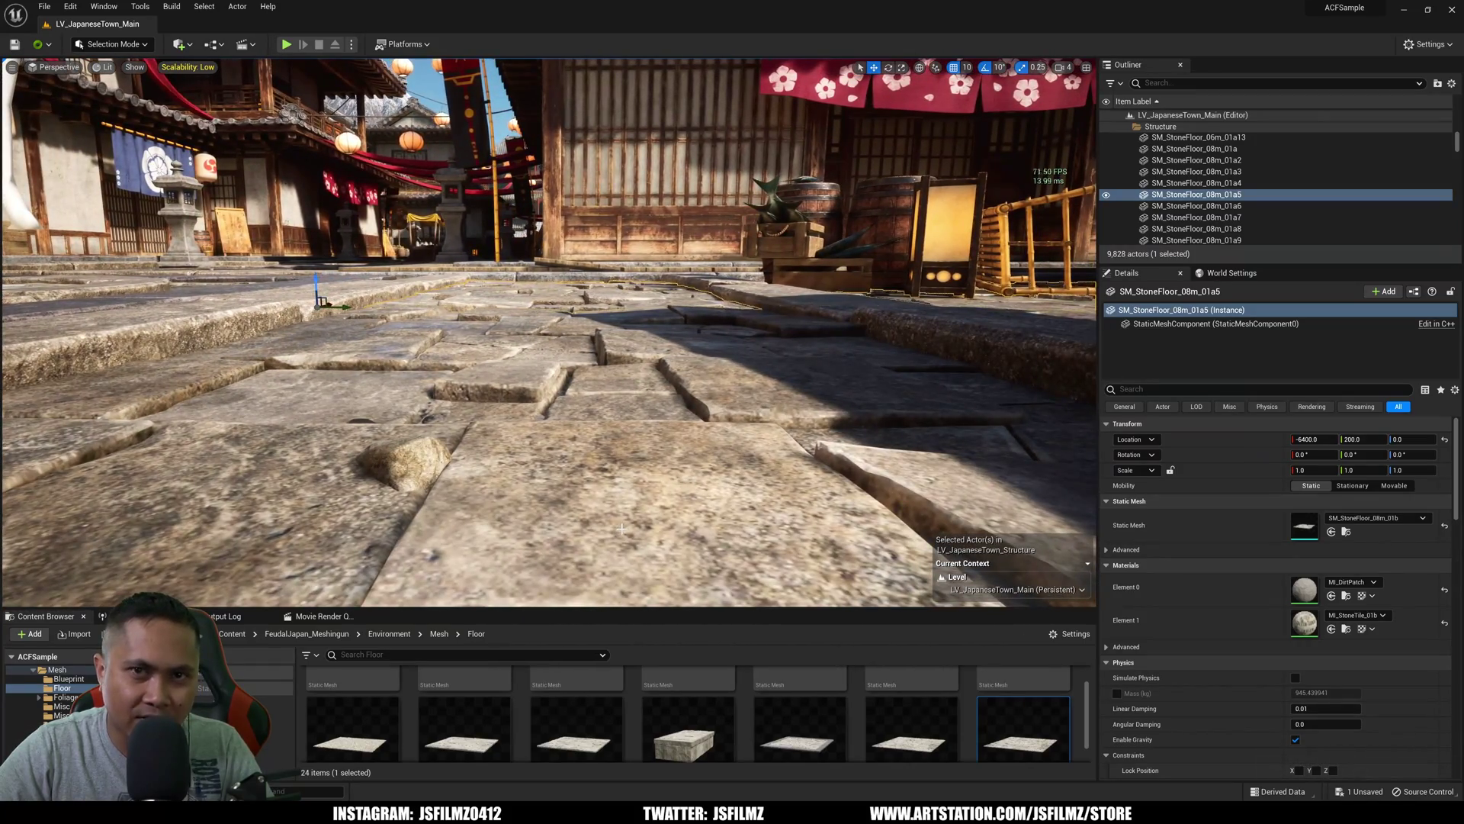
{"action": "right_click_drag", "start_coordinate": [433, 460], "coordinate": [440, 454]}
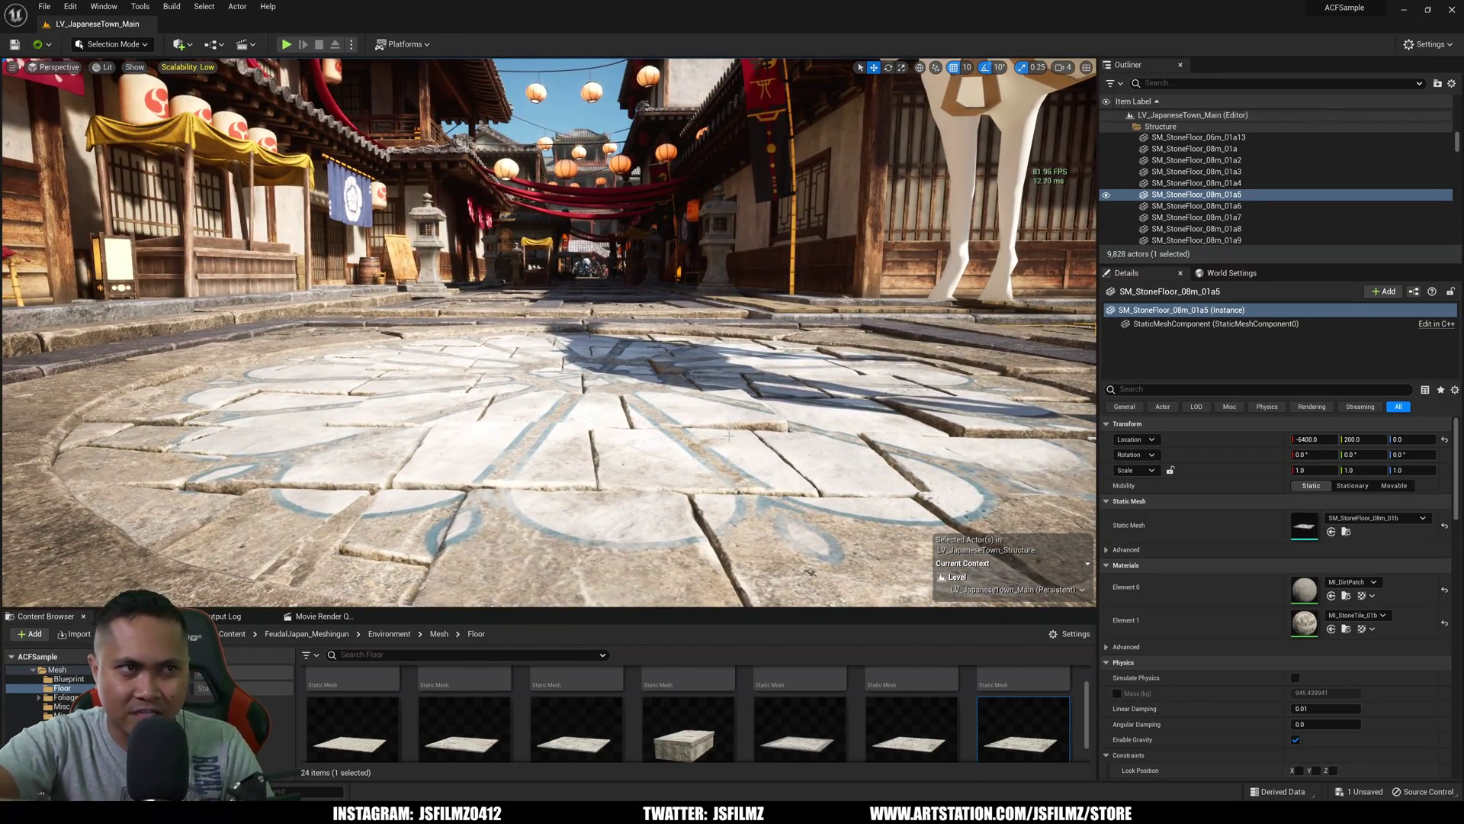
{"action": "right_click_drag", "start_coordinate": [729, 436], "coordinate": [707, 427]}
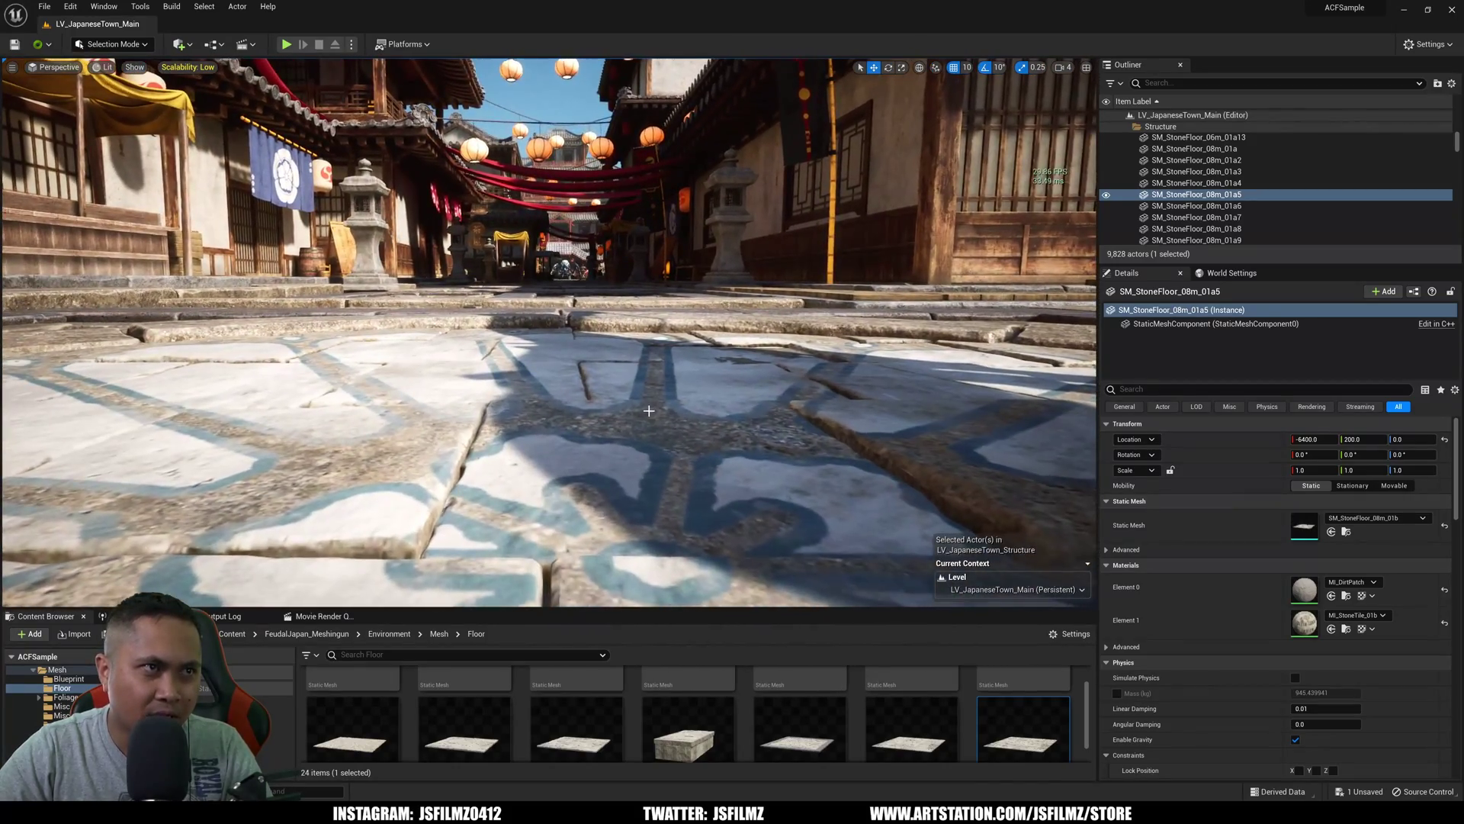
{"action": "left_click", "coordinate": [648, 410]}
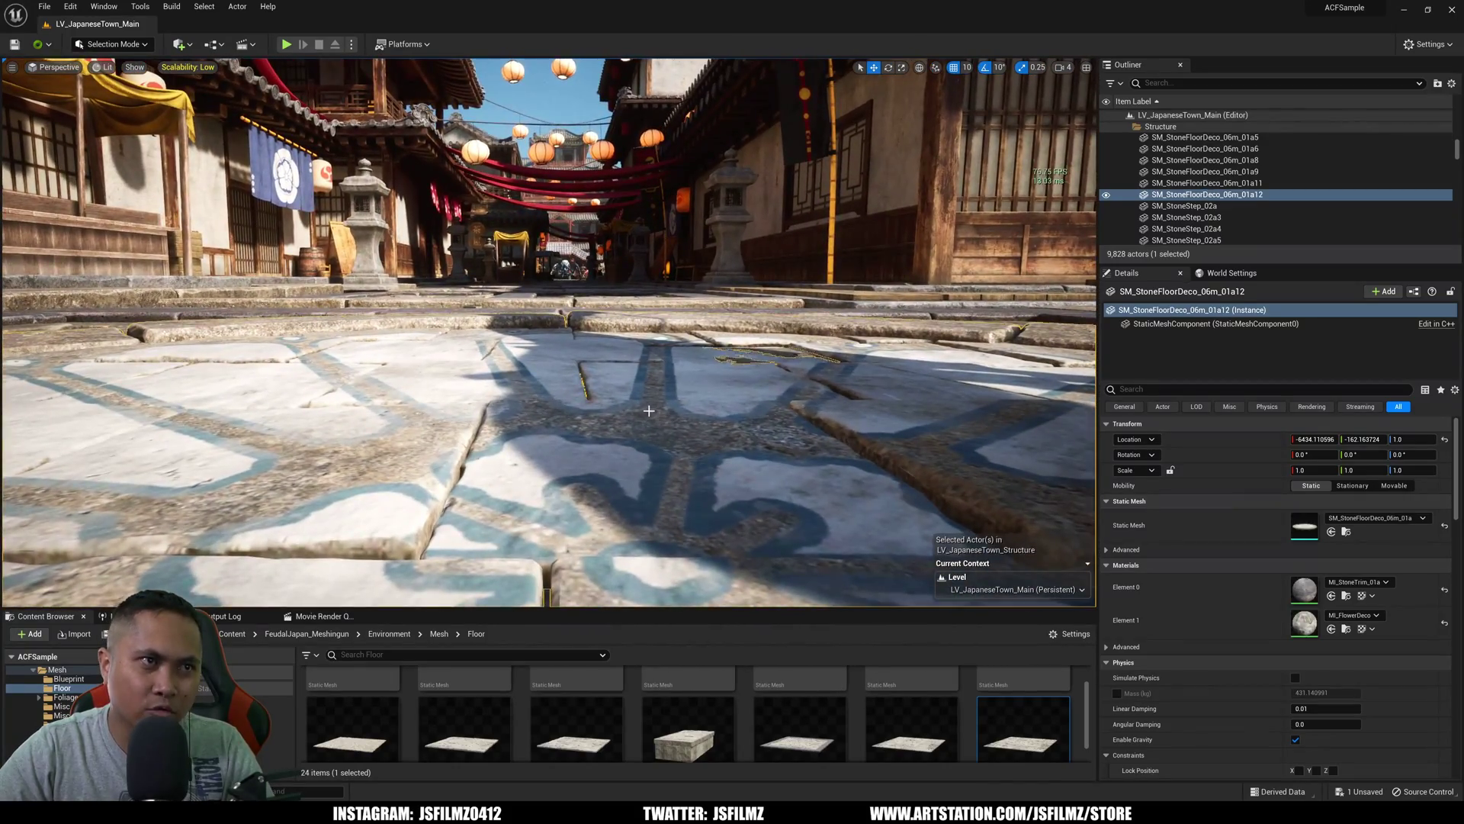
{"action": "left_click", "coordinate": [1331, 531]}
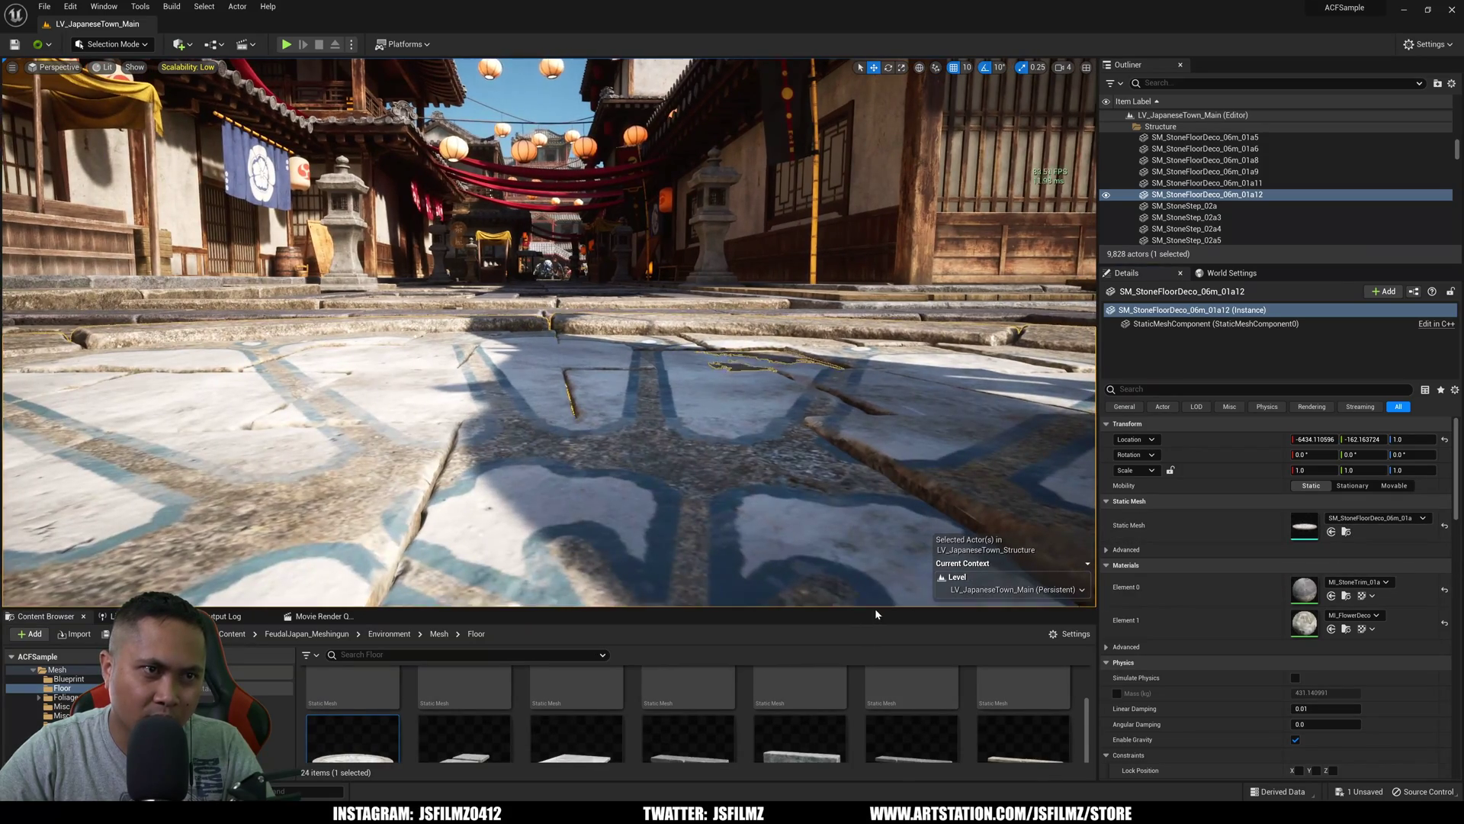
Enlarge the Content Browser, inspect the SM_StoneFloorDeco_06m_01a mesh and its Nanite statistics in the mesh editor, and close the editor.
{"action": "left_click_drag", "start_coordinate": [875, 611], "coordinate": [863, 458]}
{"action": "double_click", "coordinate": [353, 619]}
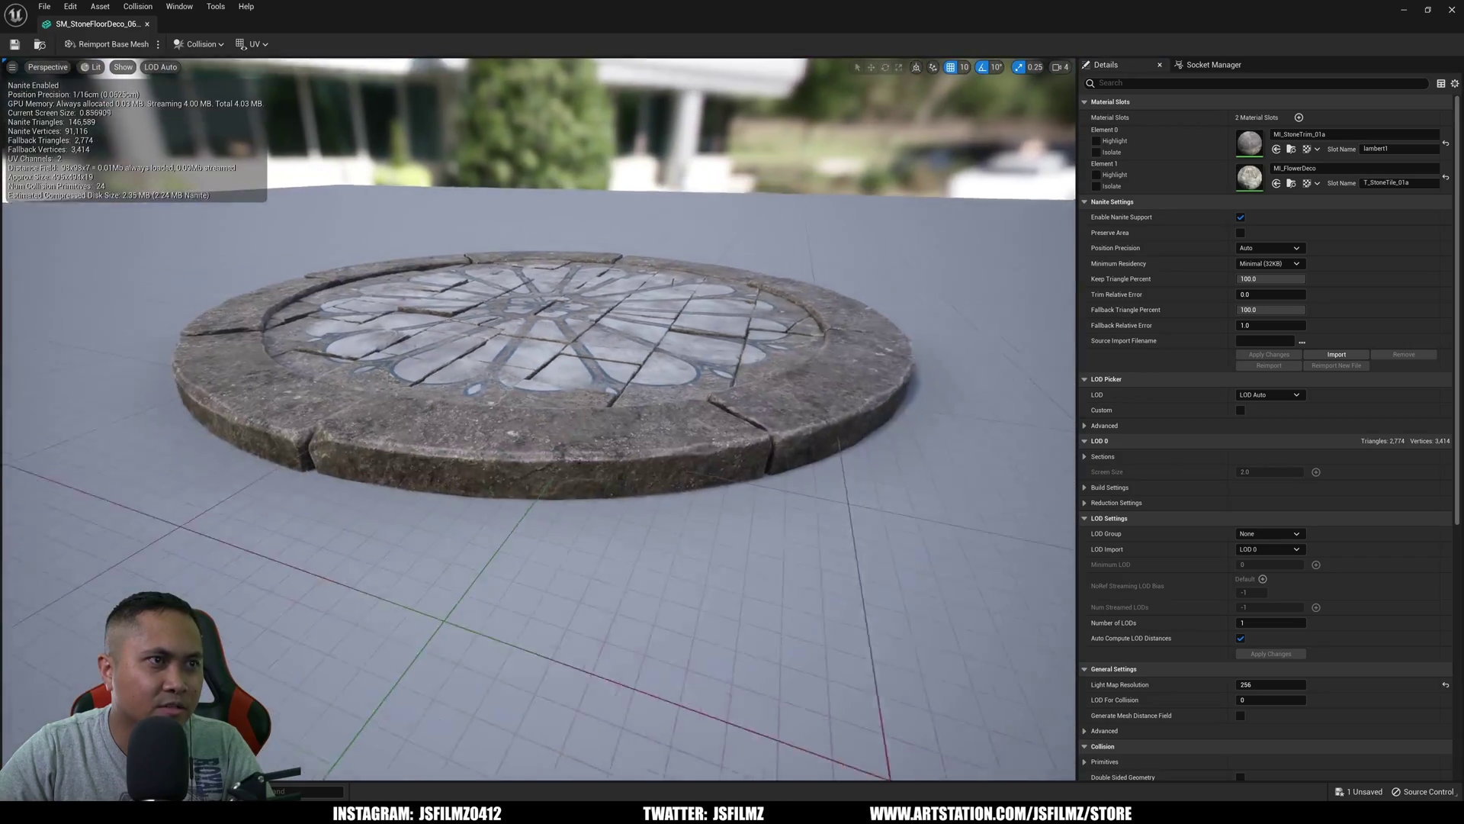
{"action": "mouse_move", "coordinate": [695, 387]}
{"action": "right_mouse_down"}
{"action": "mouse_move", "coordinate": [690, 412]}
{"action": "mouse_move", "coordinate": [694, 387]}
{"action": "right_mouse_up"}
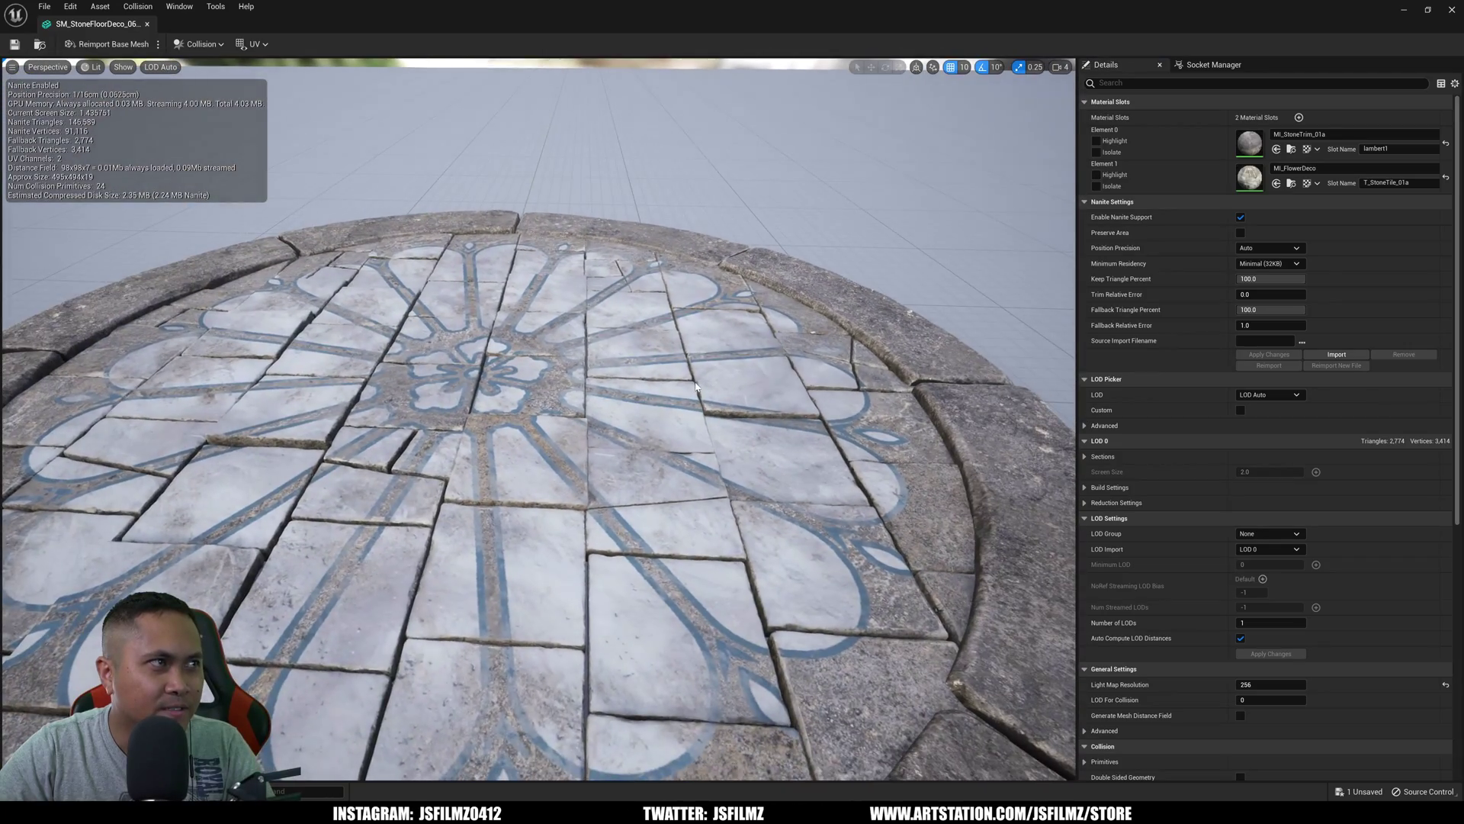
{"action": "right_click_drag", "start_coordinate": [506, 282], "coordinate": [501, 316]}
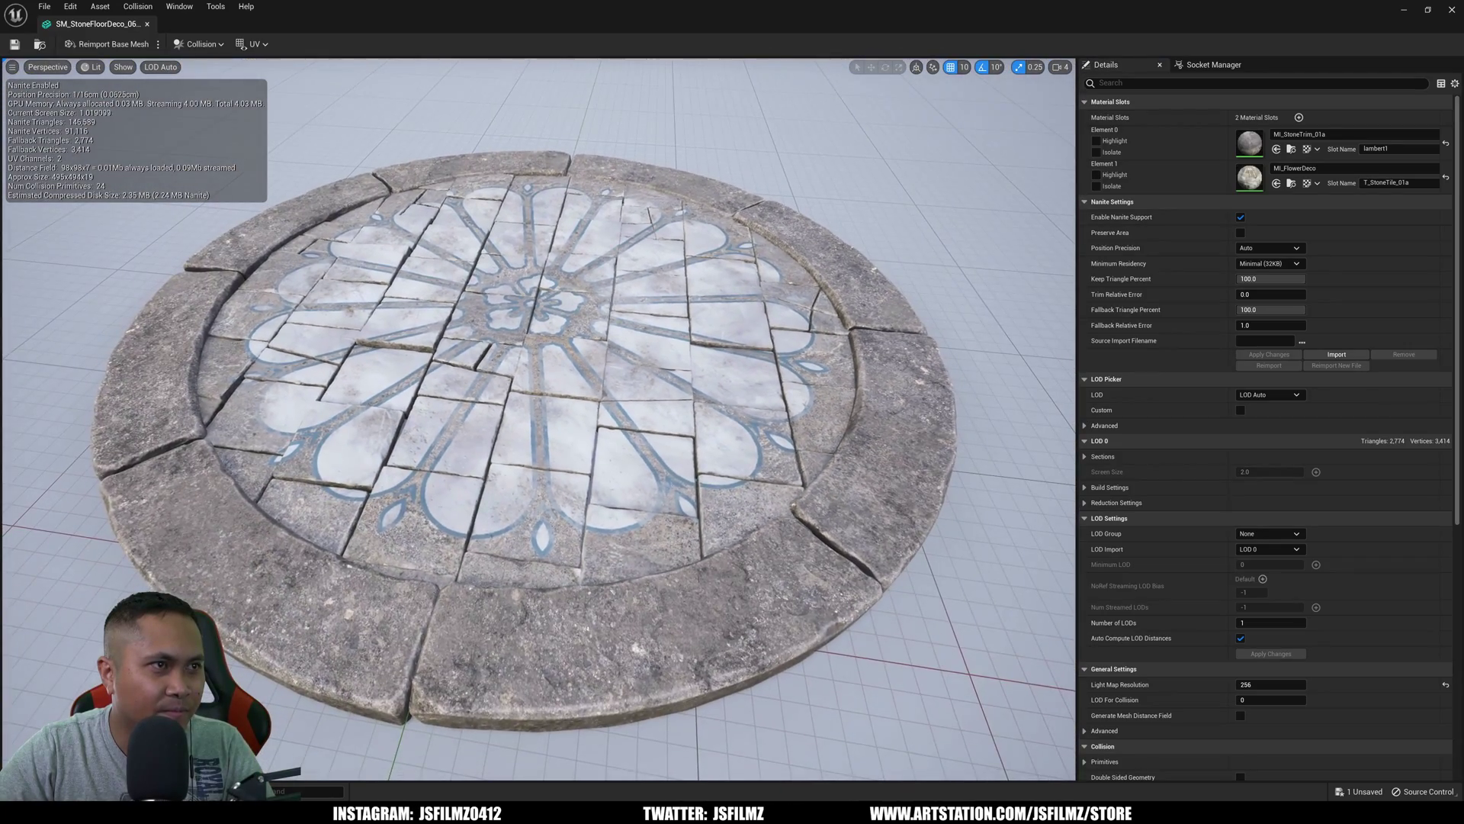
{"action": "left_click", "coordinate": [1452, 10]}
Clear the selection, play the level briefly from the default player start, stop it and dismiss the Message Log.
{"action": "mouse_move", "coordinate": [663, 418]}
{"action": "right_mouse_down"}
{"action": "mouse_move", "coordinate": [643, 374]}
{"action": "mouse_move", "coordinate": [647, 408]}
{"action": "mouse_move", "coordinate": [613, 403]}
{"action": "mouse_move", "coordinate": [690, 409]}
{"action": "right_mouse_up"}
{"action": "key", "text": "e"}
{"action": "key", "text": "Escape"}
{"action": "key", "text": "s"}
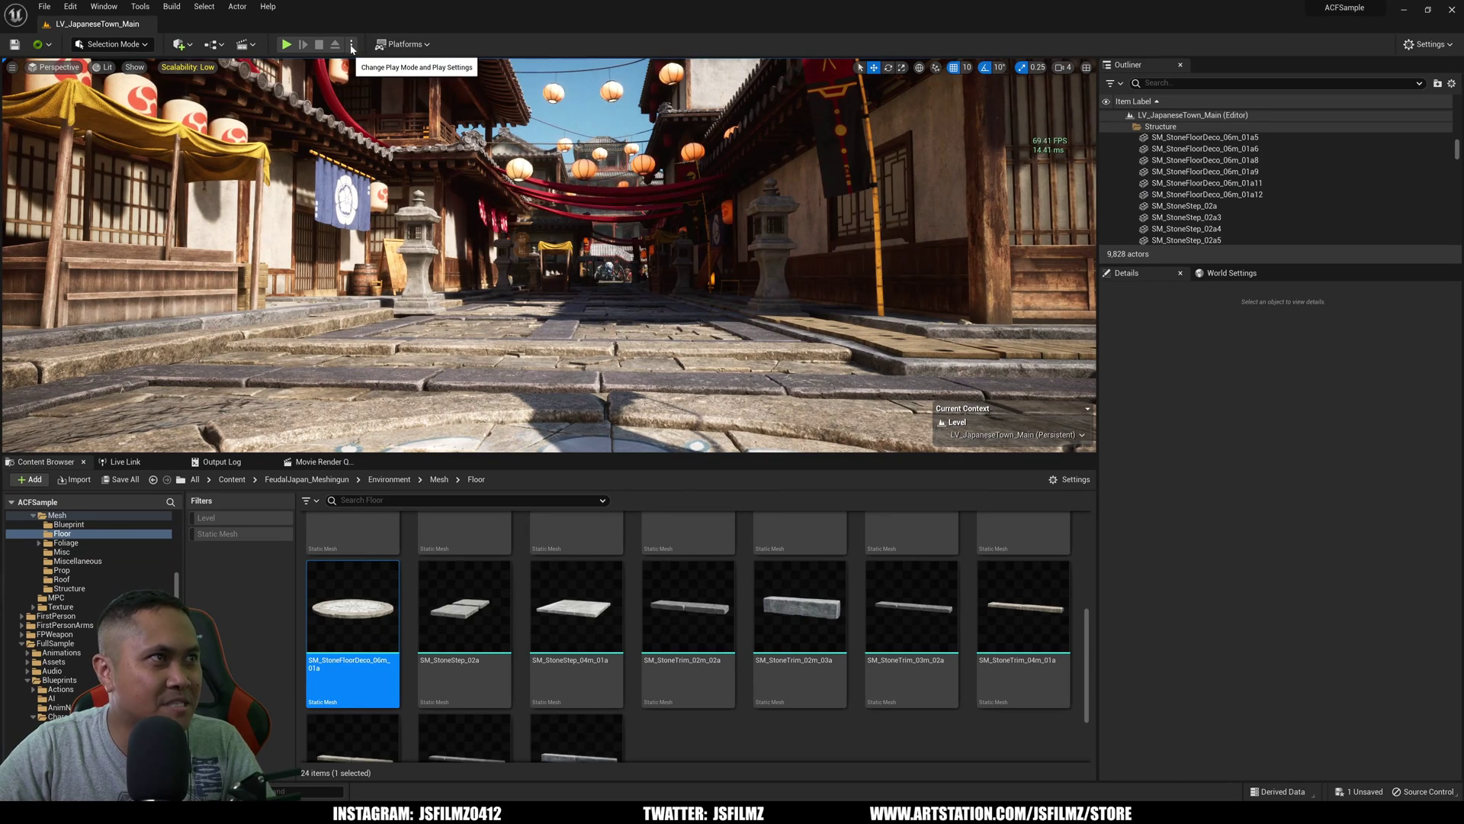
{"action": "left_click", "coordinate": [352, 45]}
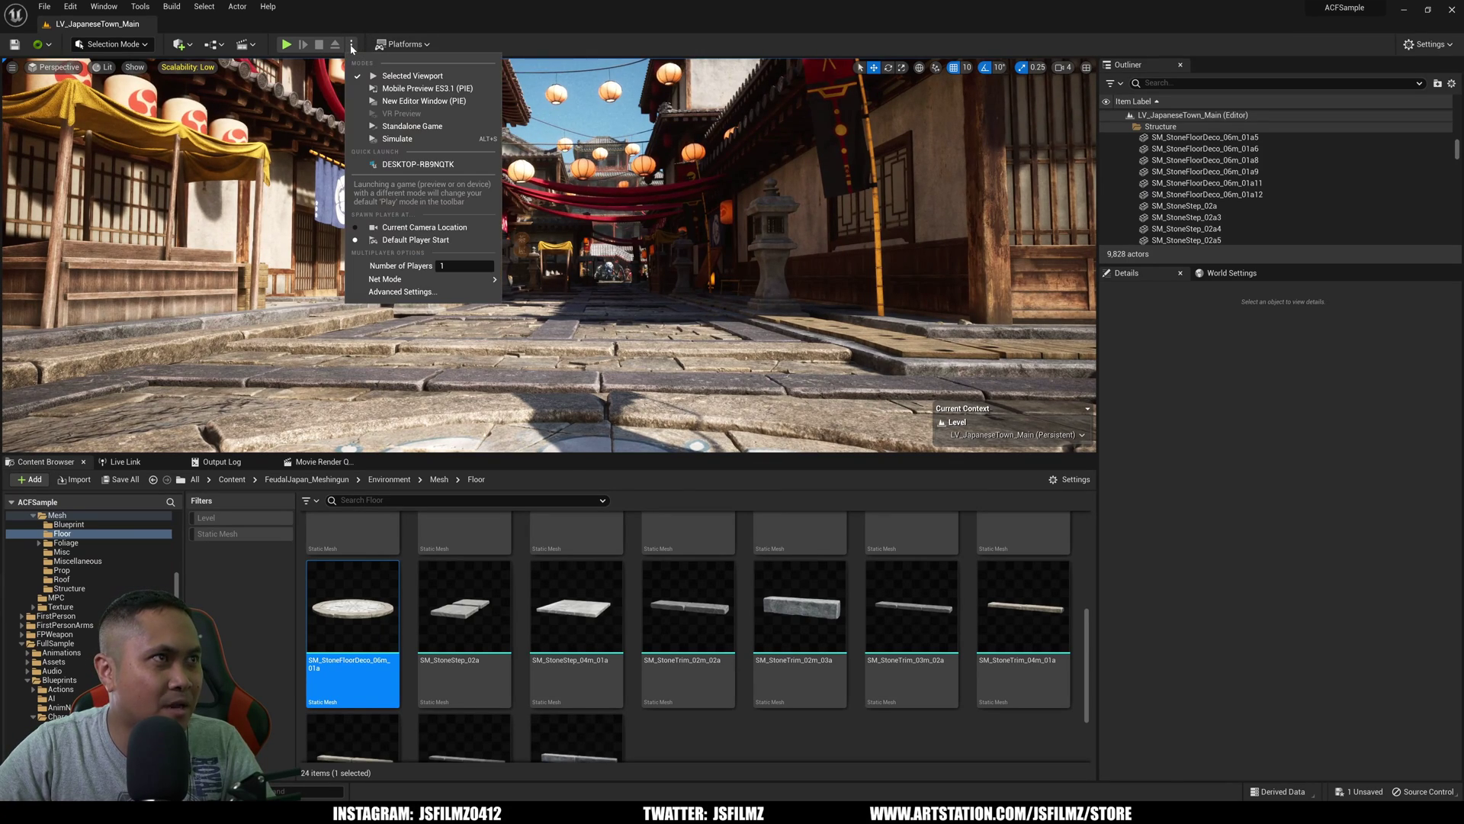
{"action": "left_click", "coordinate": [284, 47]}
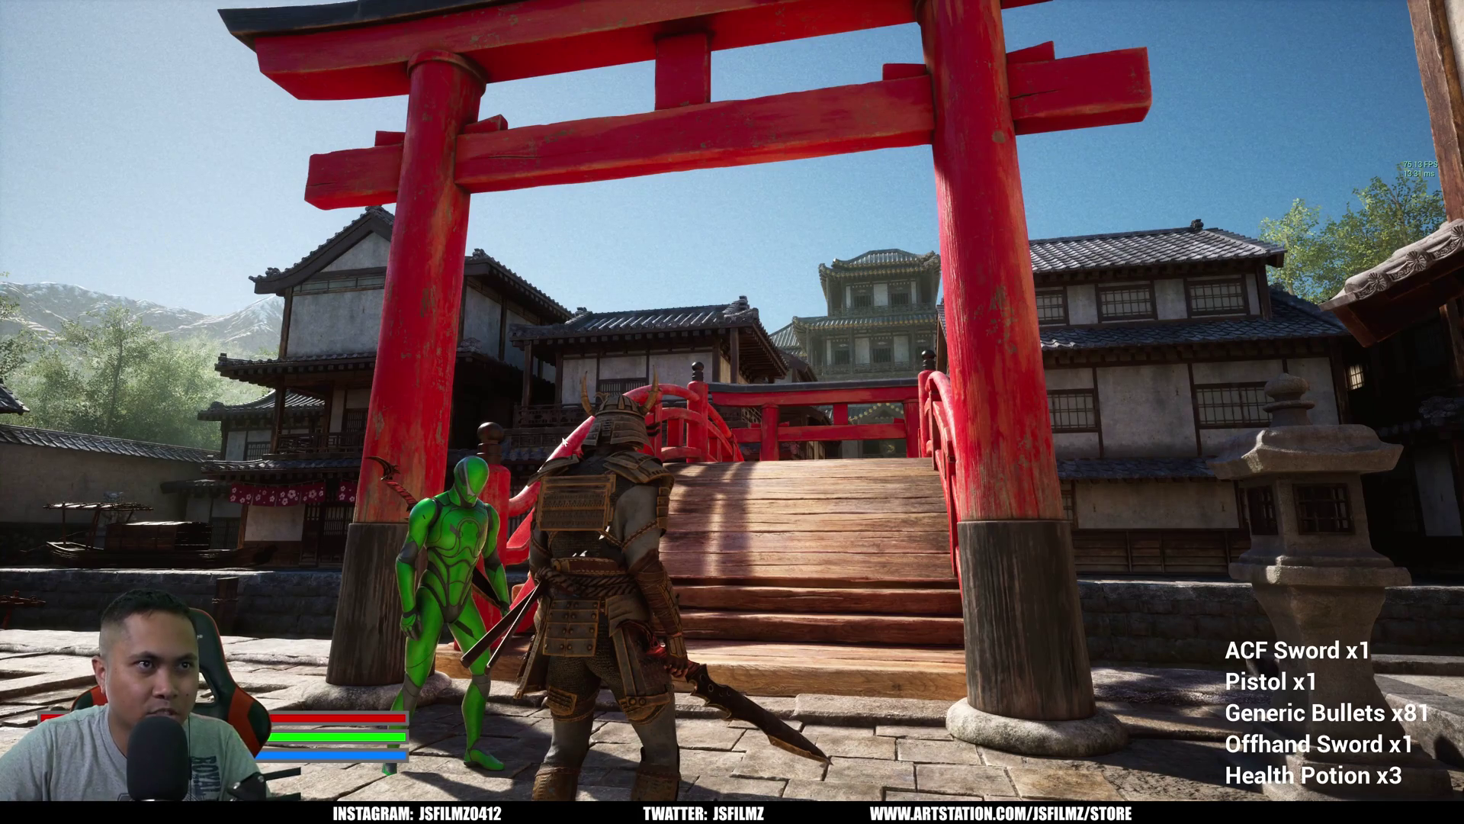
{"action": "key", "text": "Escape"}
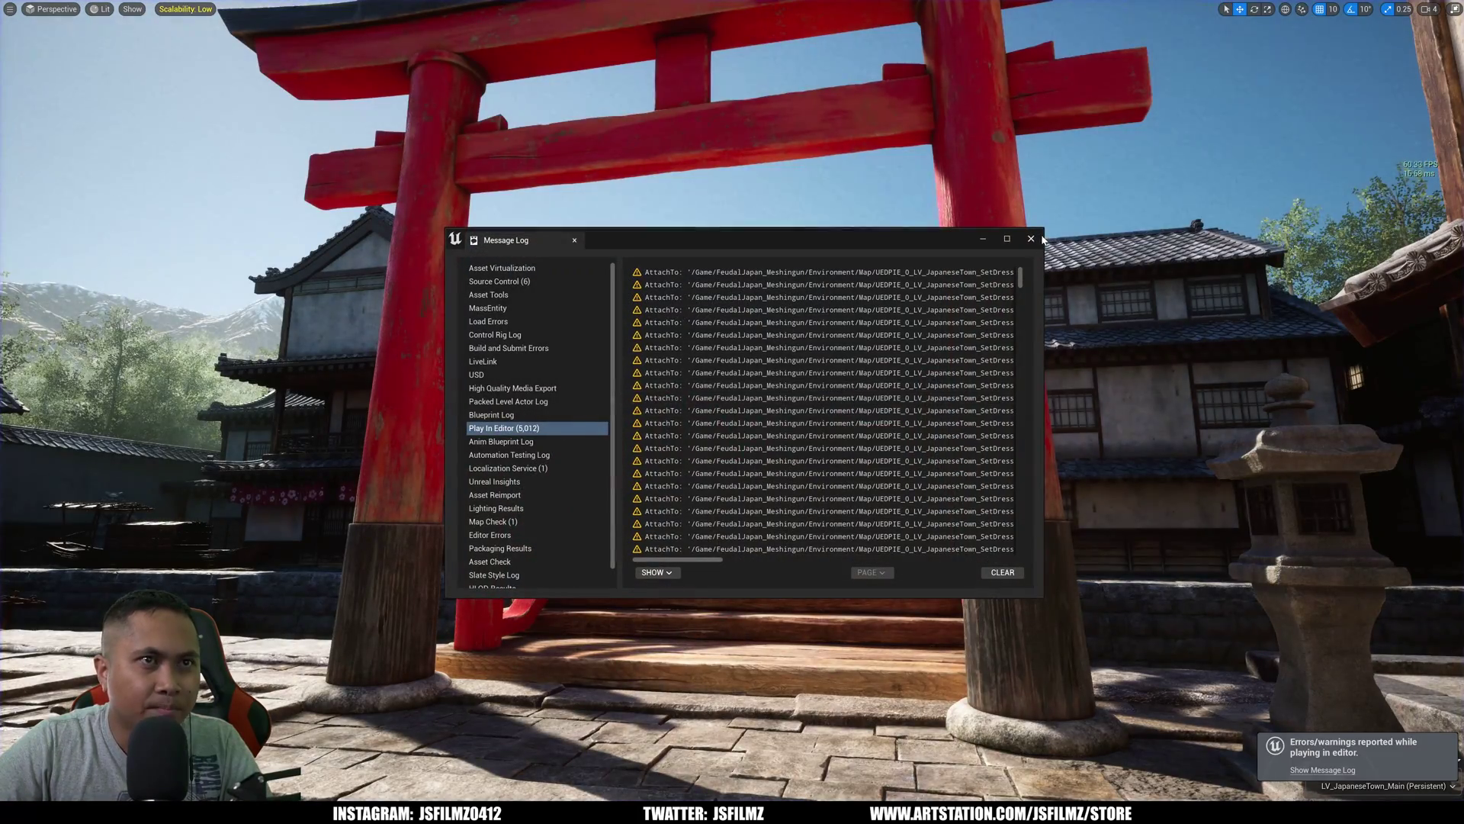
{"action": "left_click", "coordinate": [1031, 239]}
Select the red SM_ToriGate_01a gate by the bridge and open its MI_ToriGate02_01a material instance.
{"action": "left_click", "coordinate": [983, 305]}
{"action": "right_click_drag", "start_coordinate": [840, 374], "coordinate": [862, 387]}
{"action": "key", "text": "F11"}
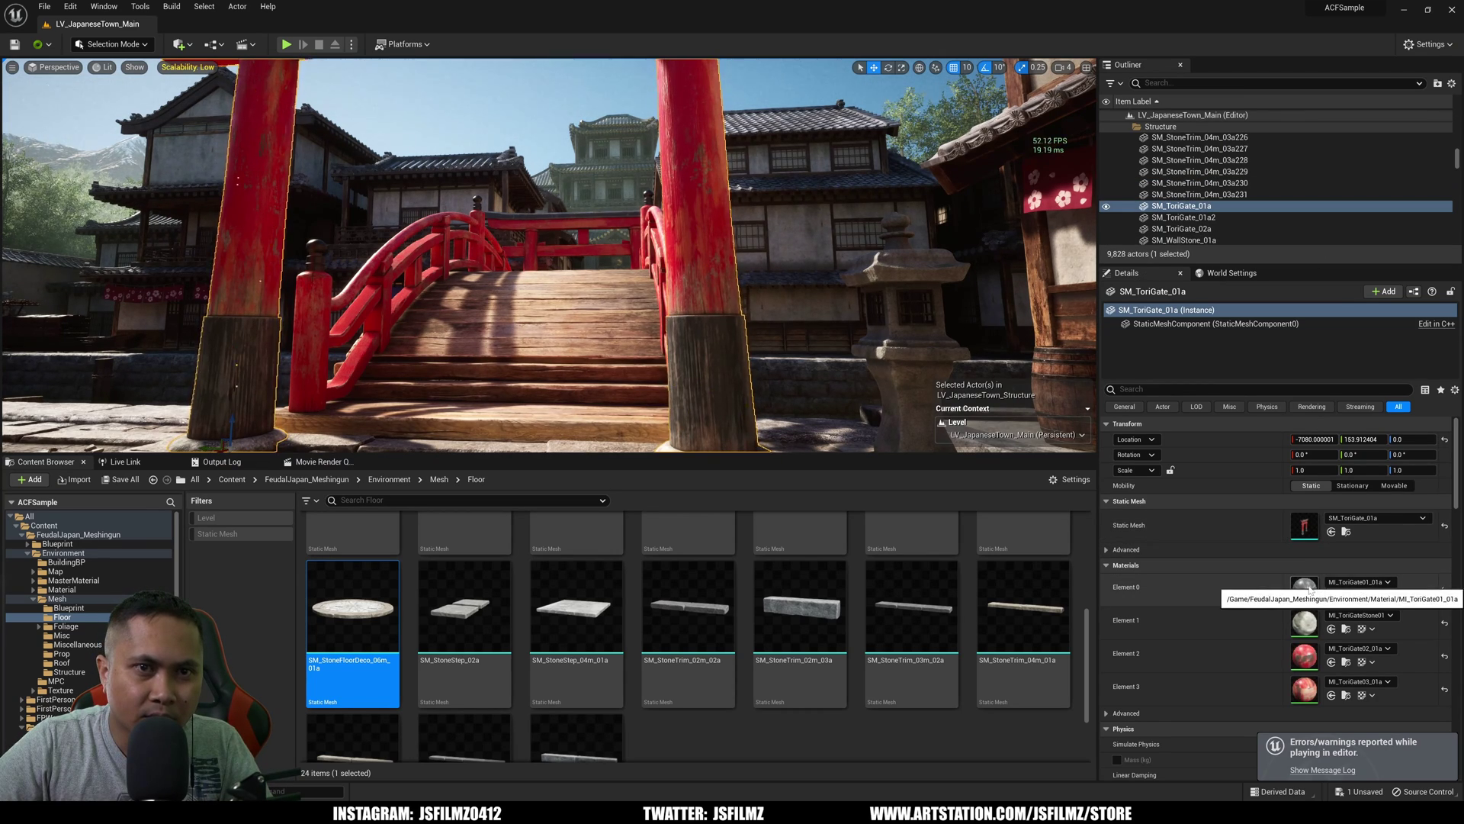
{"action": "double_click", "coordinate": [1313, 657]}
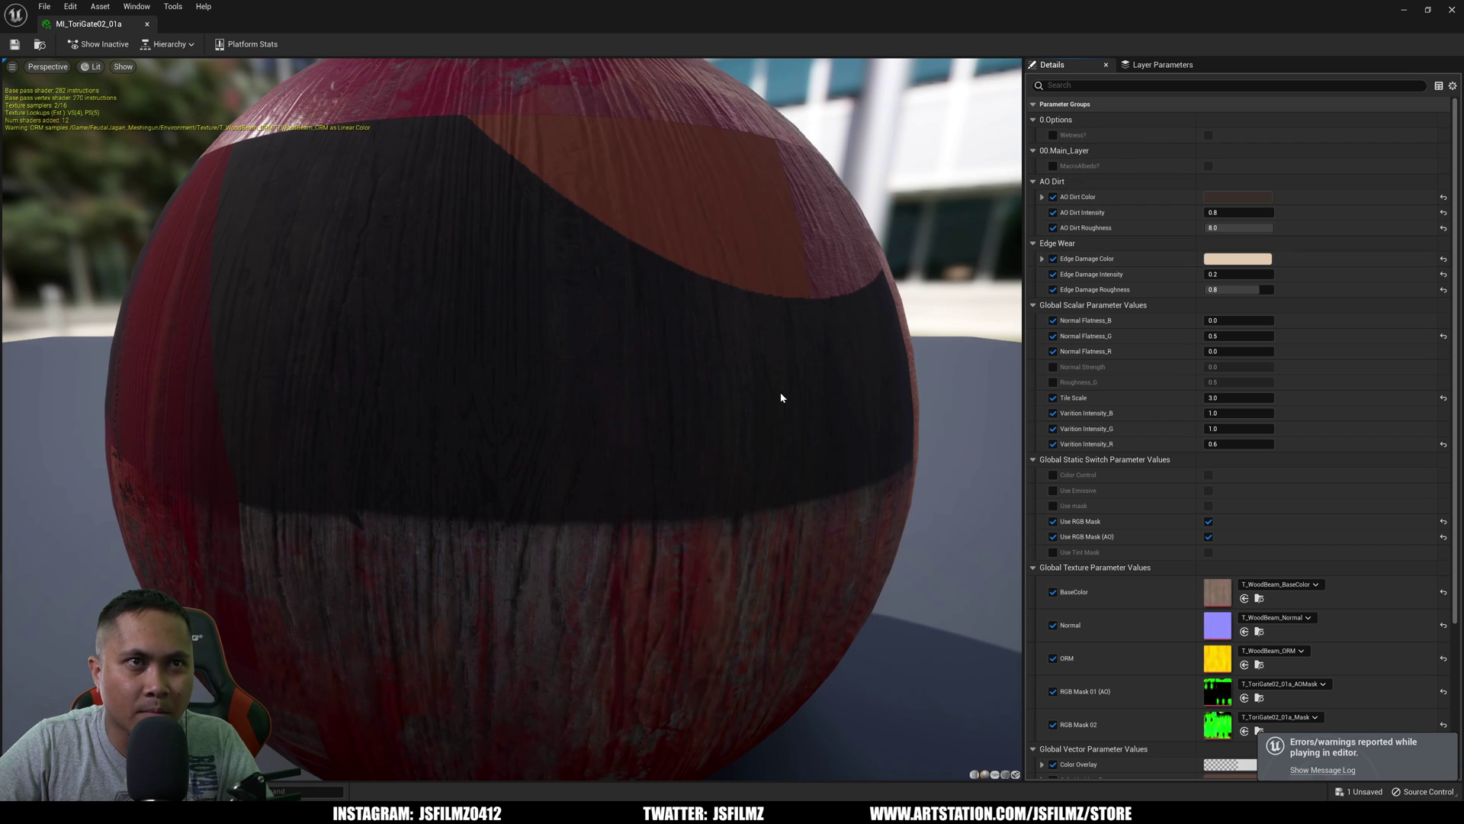
Examine the torii gate material's parameters and its preview sphere from another angle, and close the material editor.
{"action": "scroll", "coordinate": [780, 393], "scroll_direction": "down", "scroll_amount": 2}
{"action": "scroll", "coordinate": [780, 393], "scroll_direction": "up", "scroll_amount": 2}
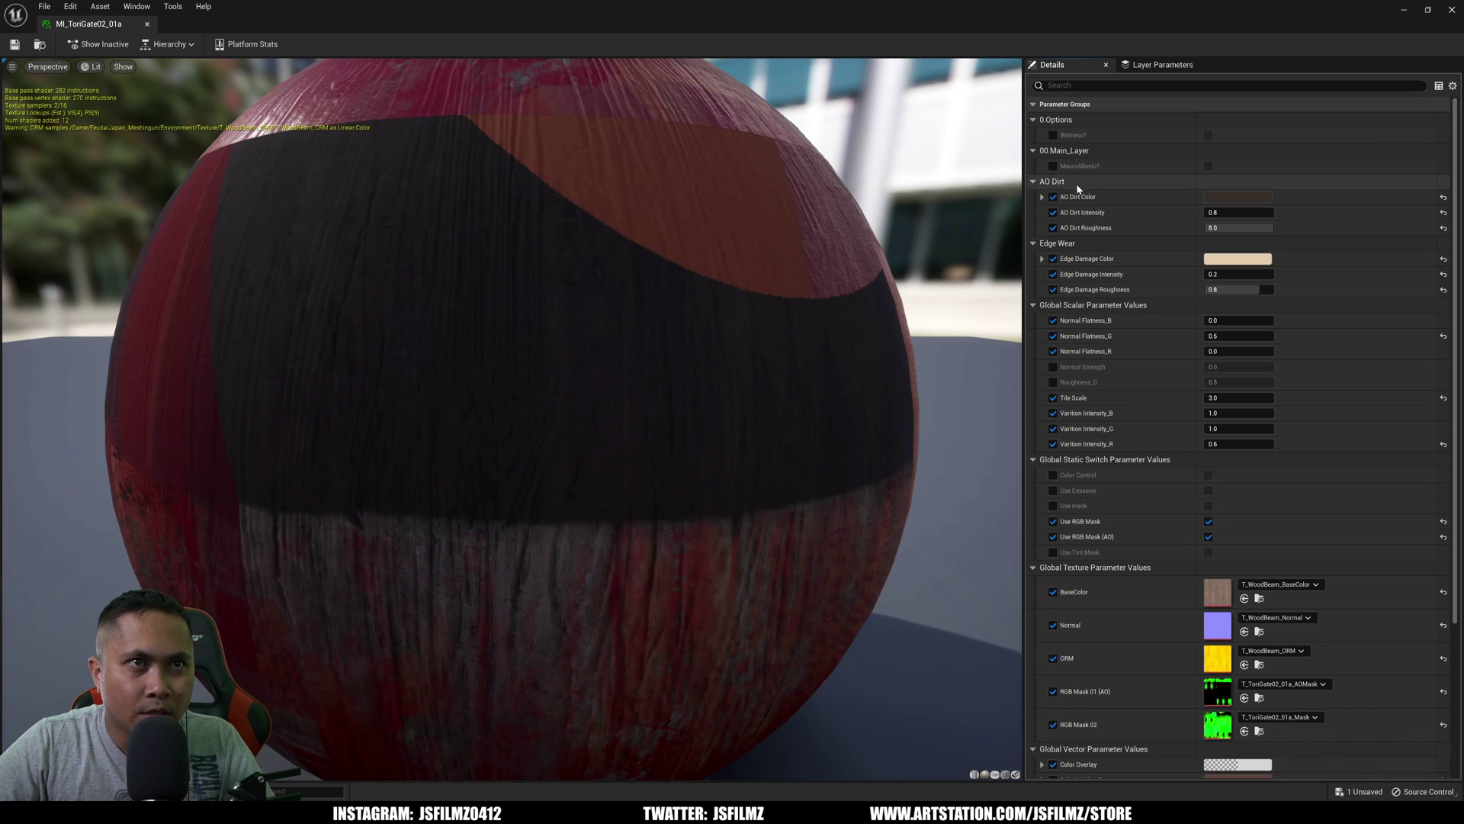
{"action": "right_click_drag", "start_coordinate": [891, 288], "coordinate": [891, 366]}
{"action": "left_click_drag", "start_coordinate": [891, 366], "coordinate": [844, 295]}
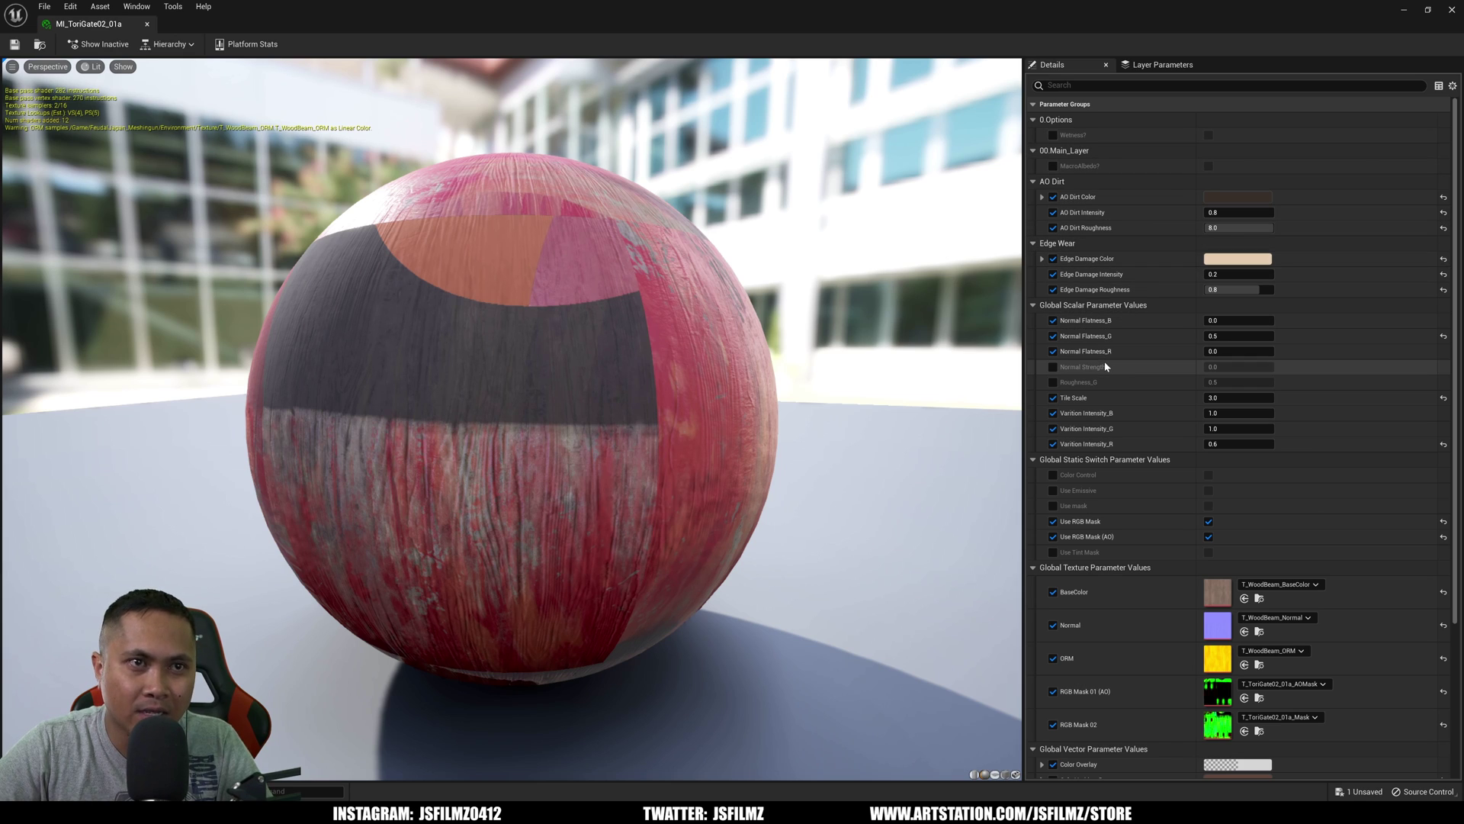
{"action": "left_click", "coordinate": [1453, 11]}
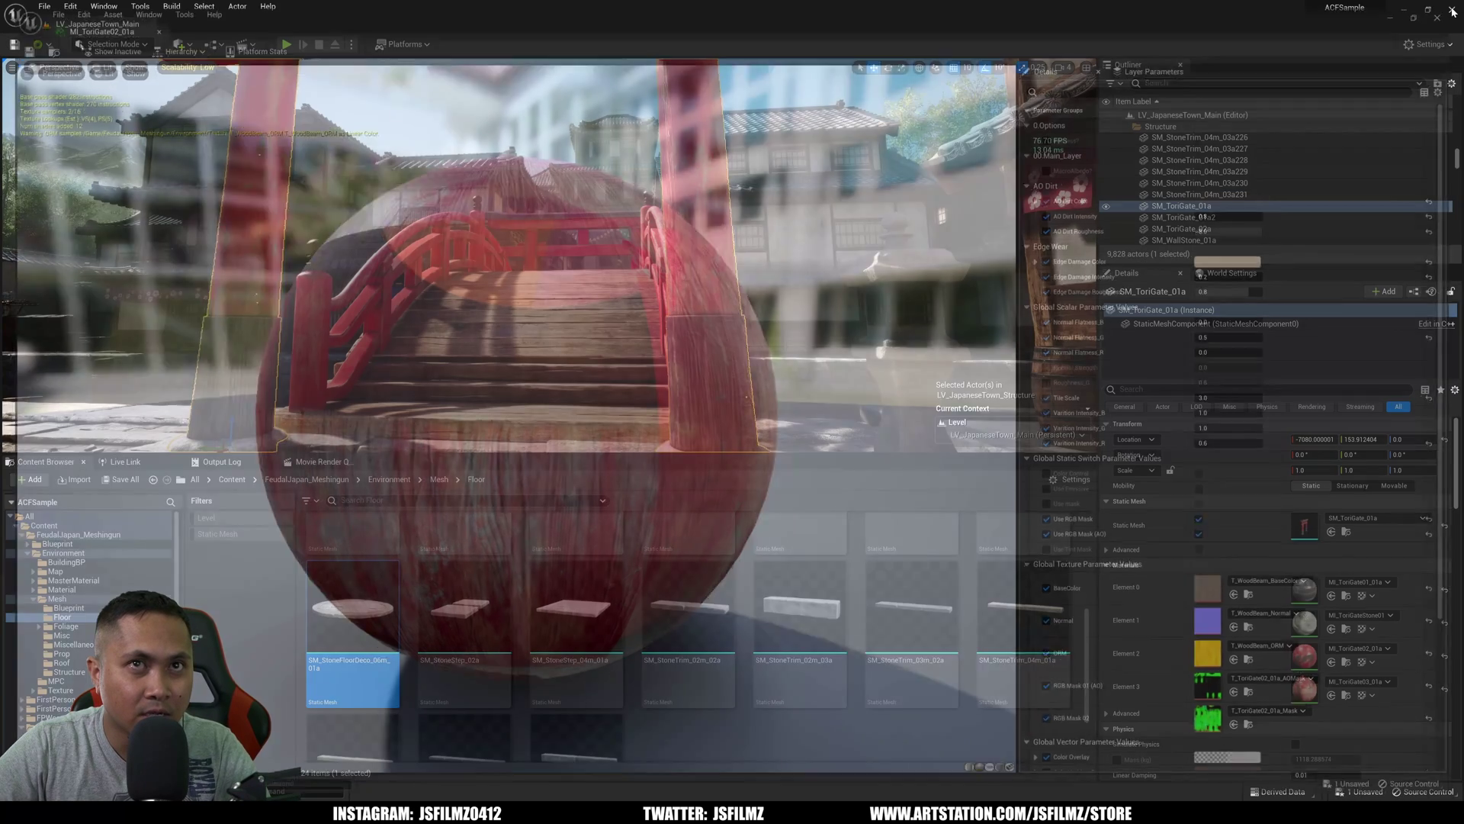
Select the SM_RiverbankWall_01a23 wall beside the bridge and clear the selection.
{"action": "left_click", "coordinate": [797, 361]}
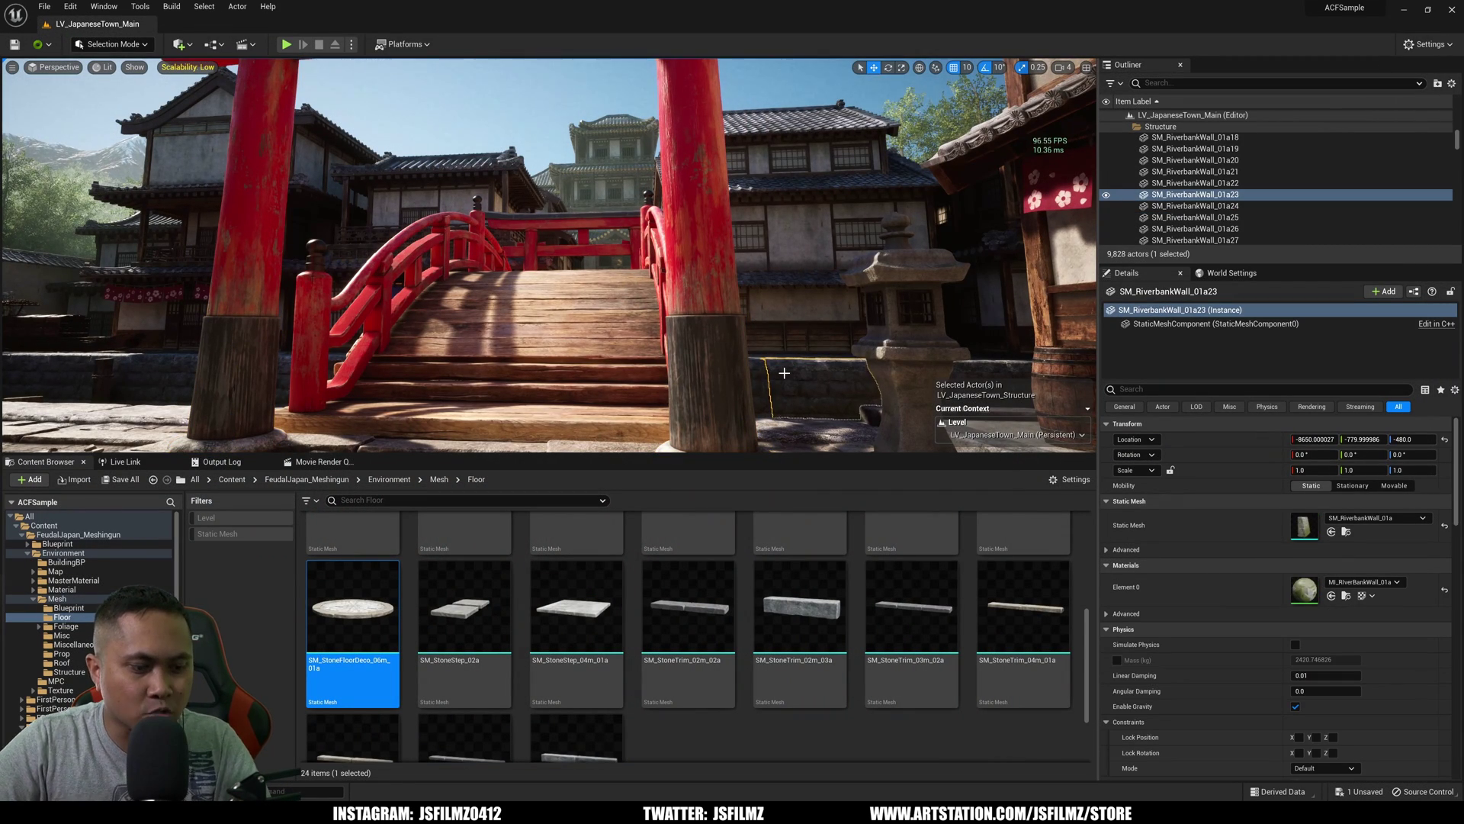
{"action": "key", "text": "Escape"}
{"action": "right_click_drag", "start_coordinate": [569, 336], "coordinate": [576, 358]}
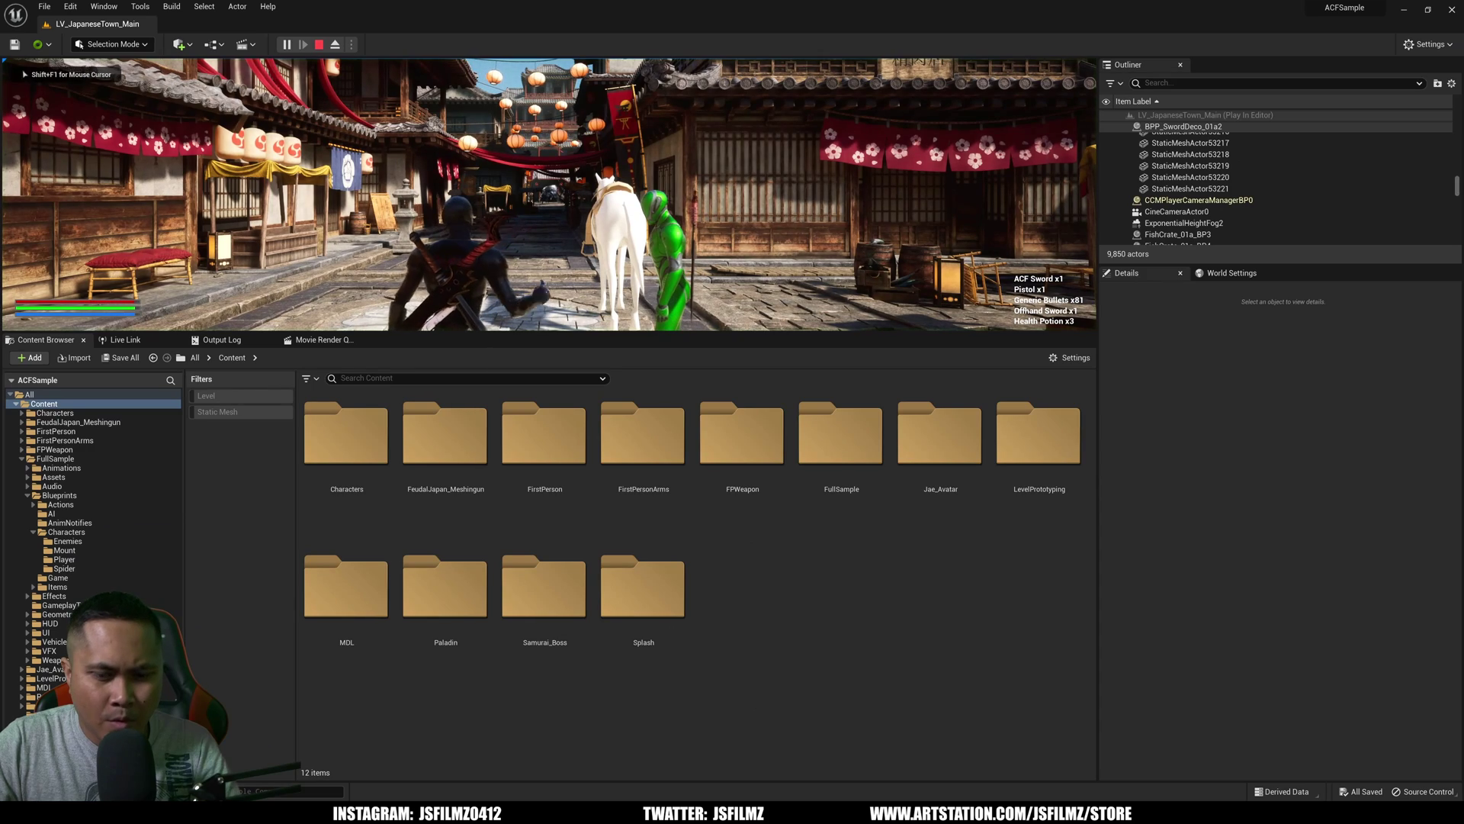
Play the level full screen and run the character from the white horse square into the lantern-lit shop street.
{"action": "key", "text": "alt+p"}
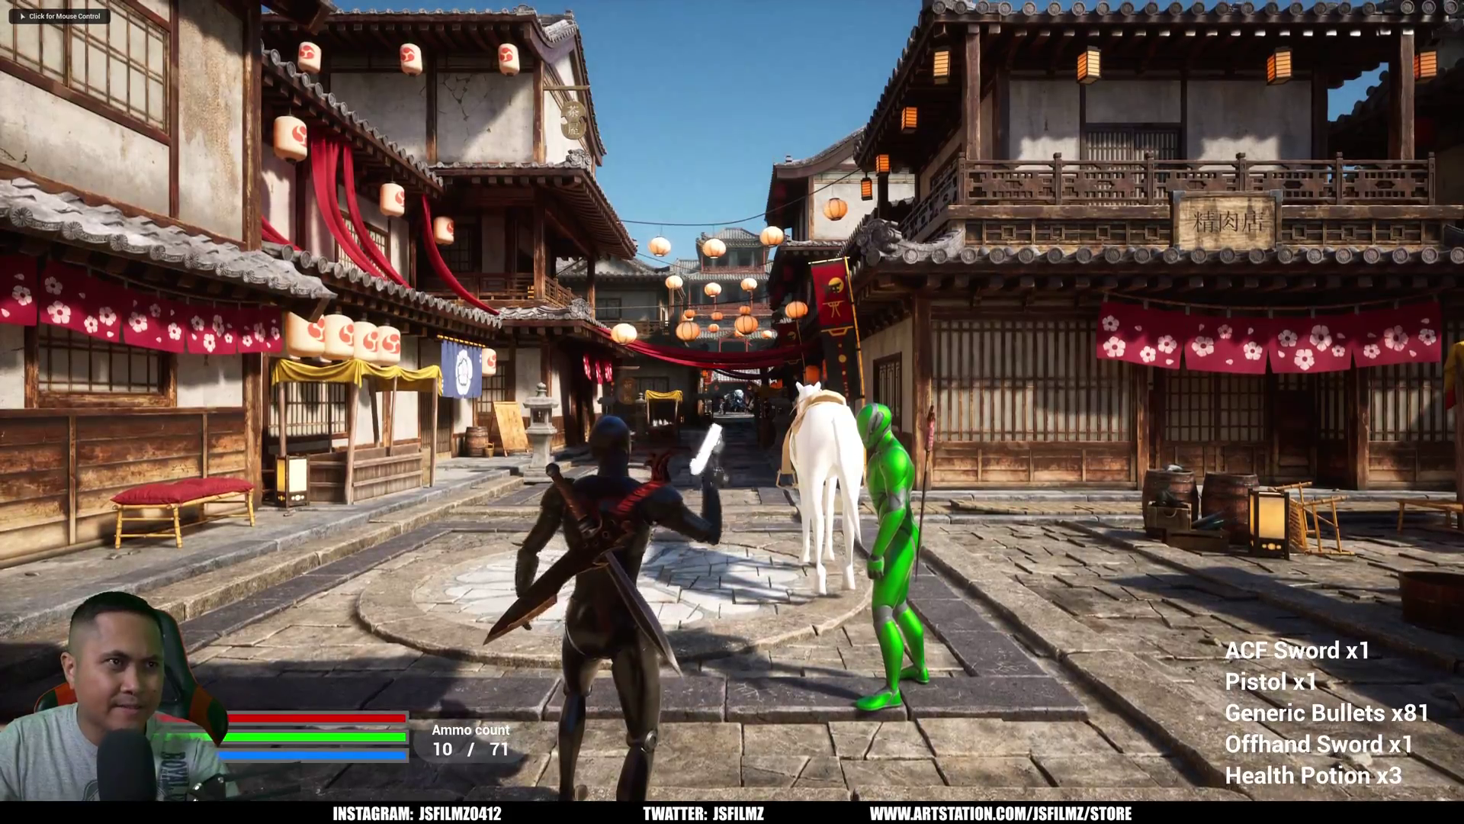
{"action": "left_click", "coordinate": [732, 412]}
{"action": "key", "text": "w"}
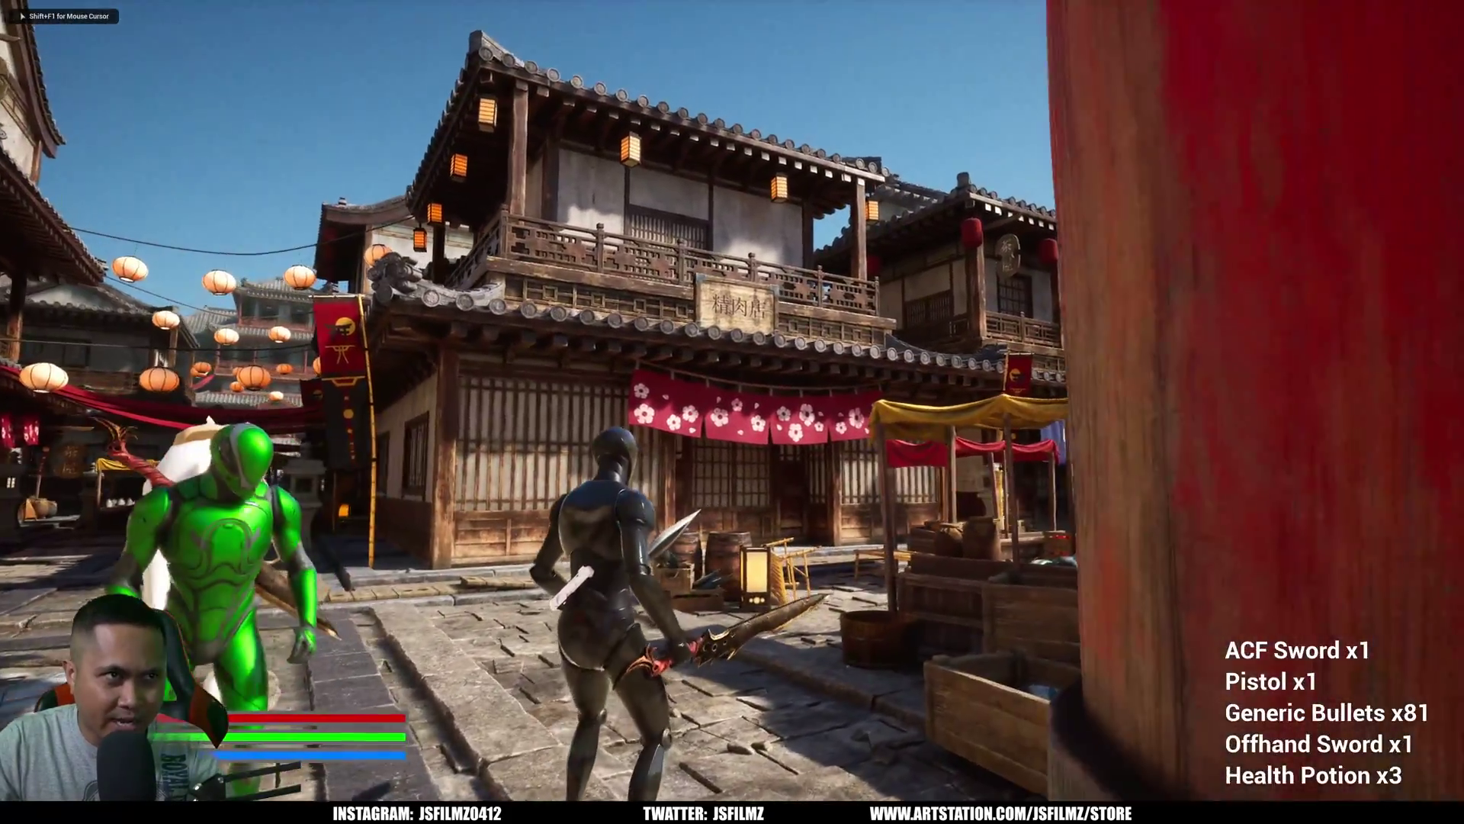
{"action": "key", "text": "w"}
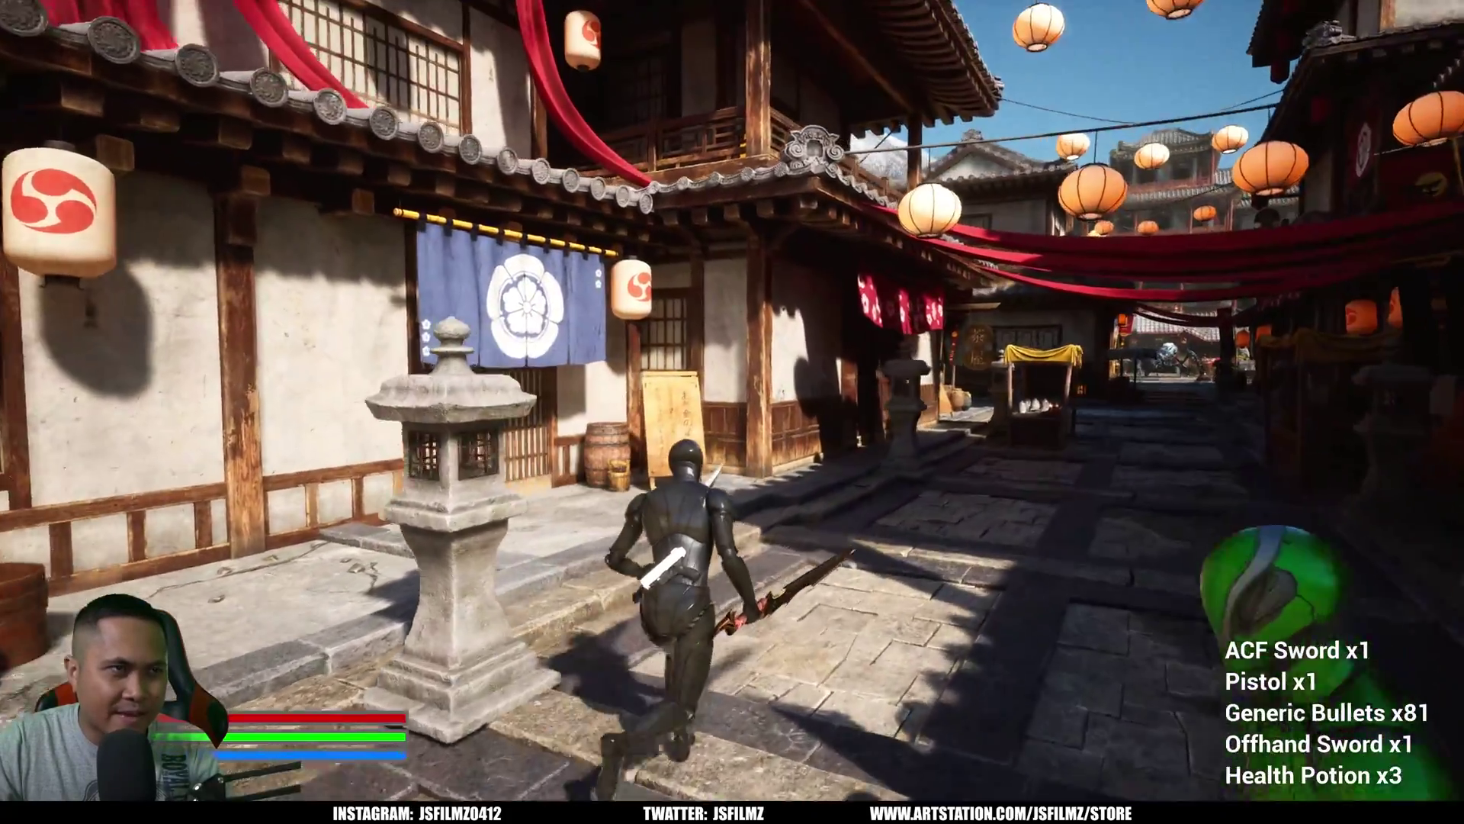
{"action": "key", "text": "w"}
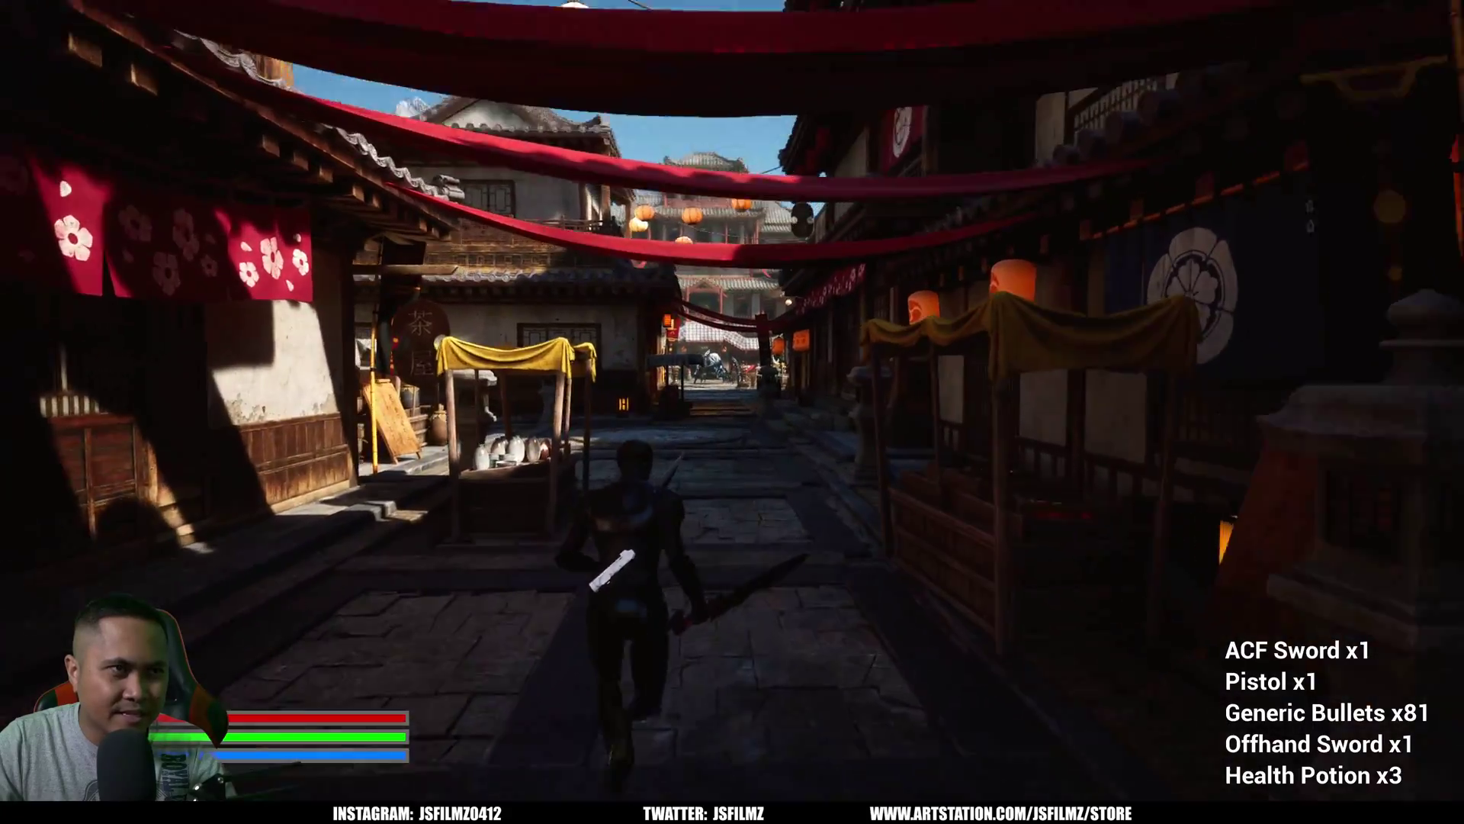
Run the character along the shaded street to the side alley with the red torii gate and cherry trees.
{"action": "key", "text": "w"}
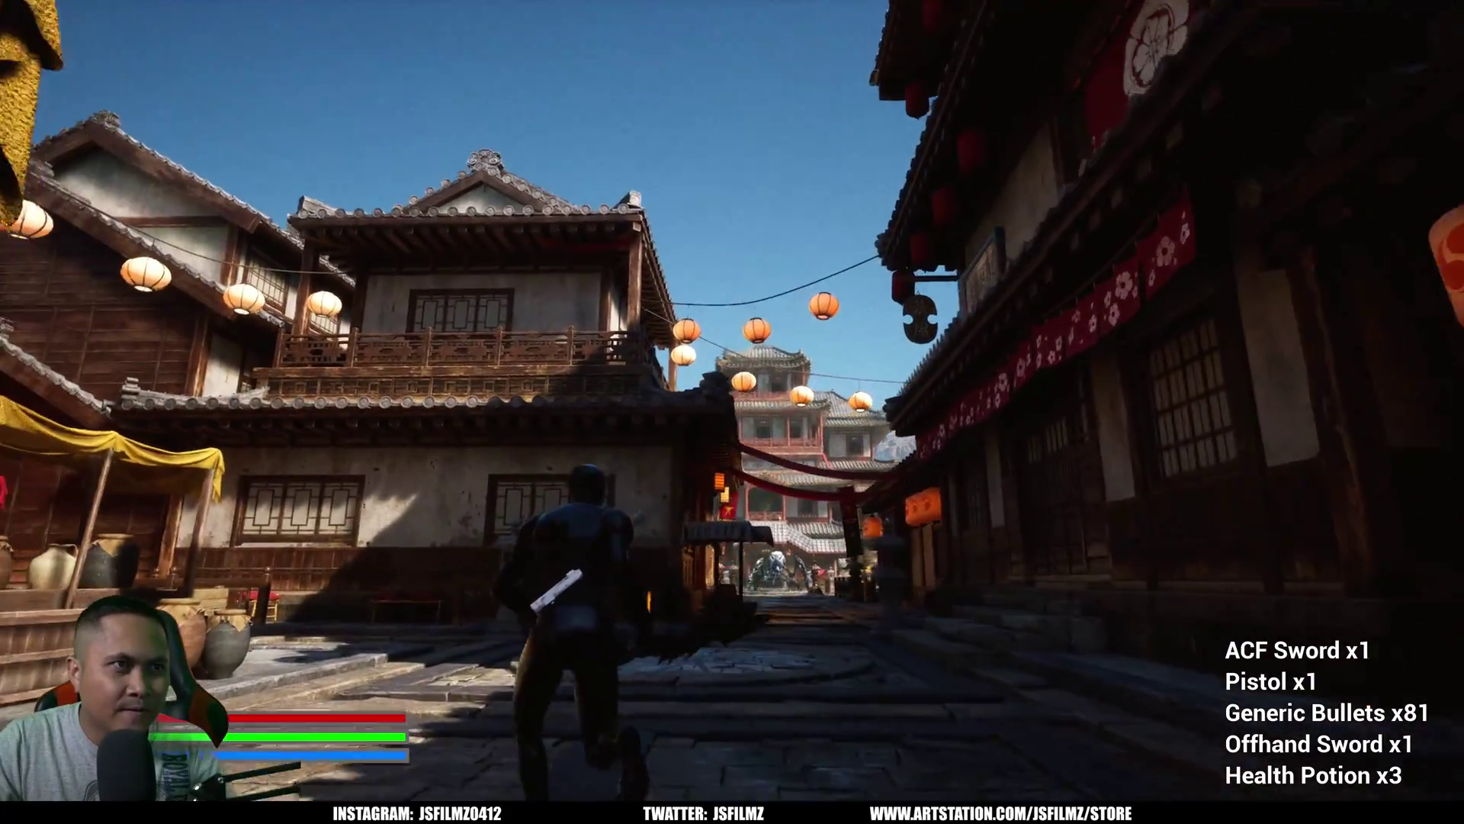
{"action": "key", "text": "w"}
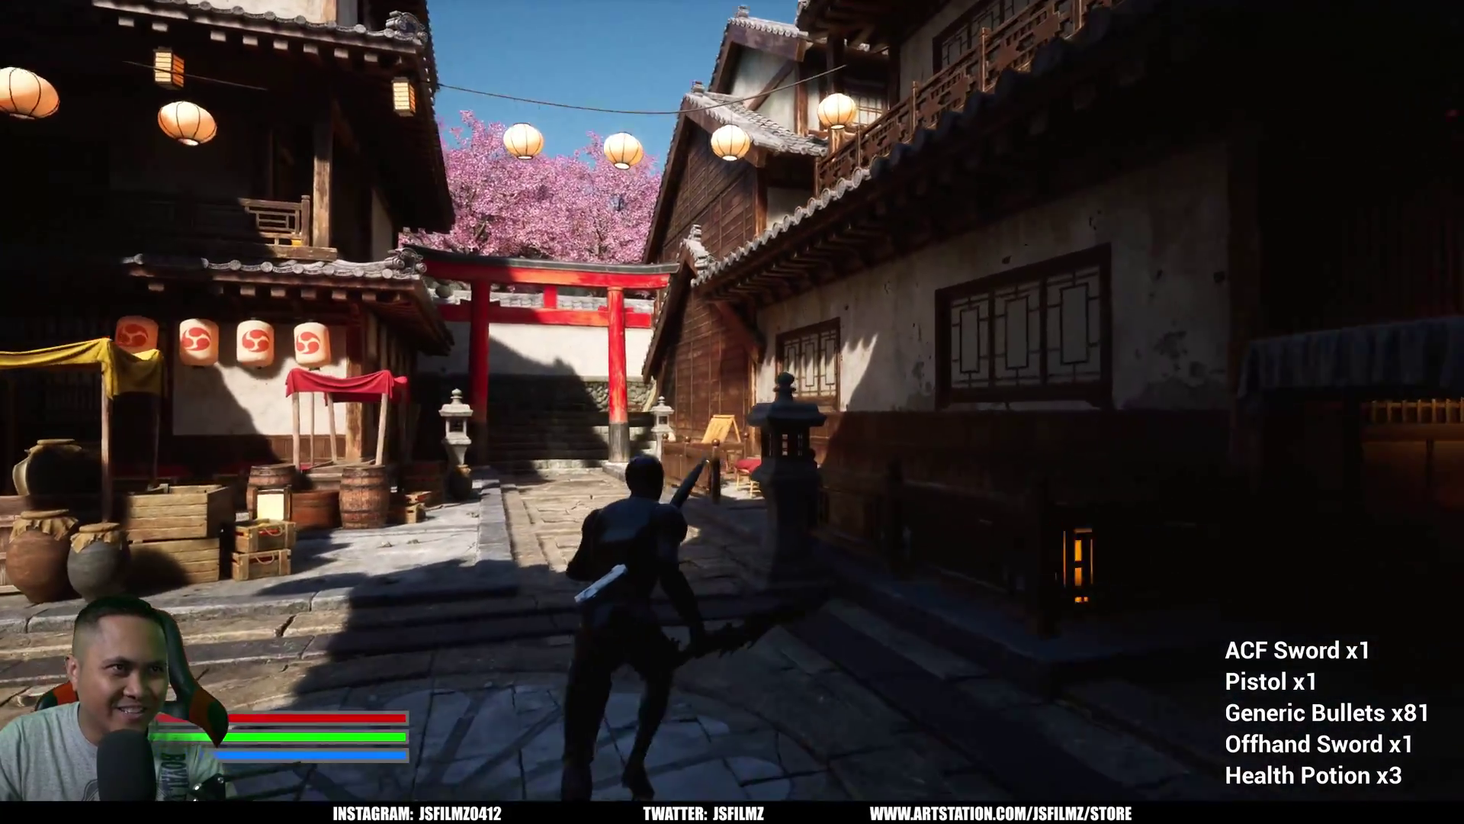
{"action": "key", "text": "w"}
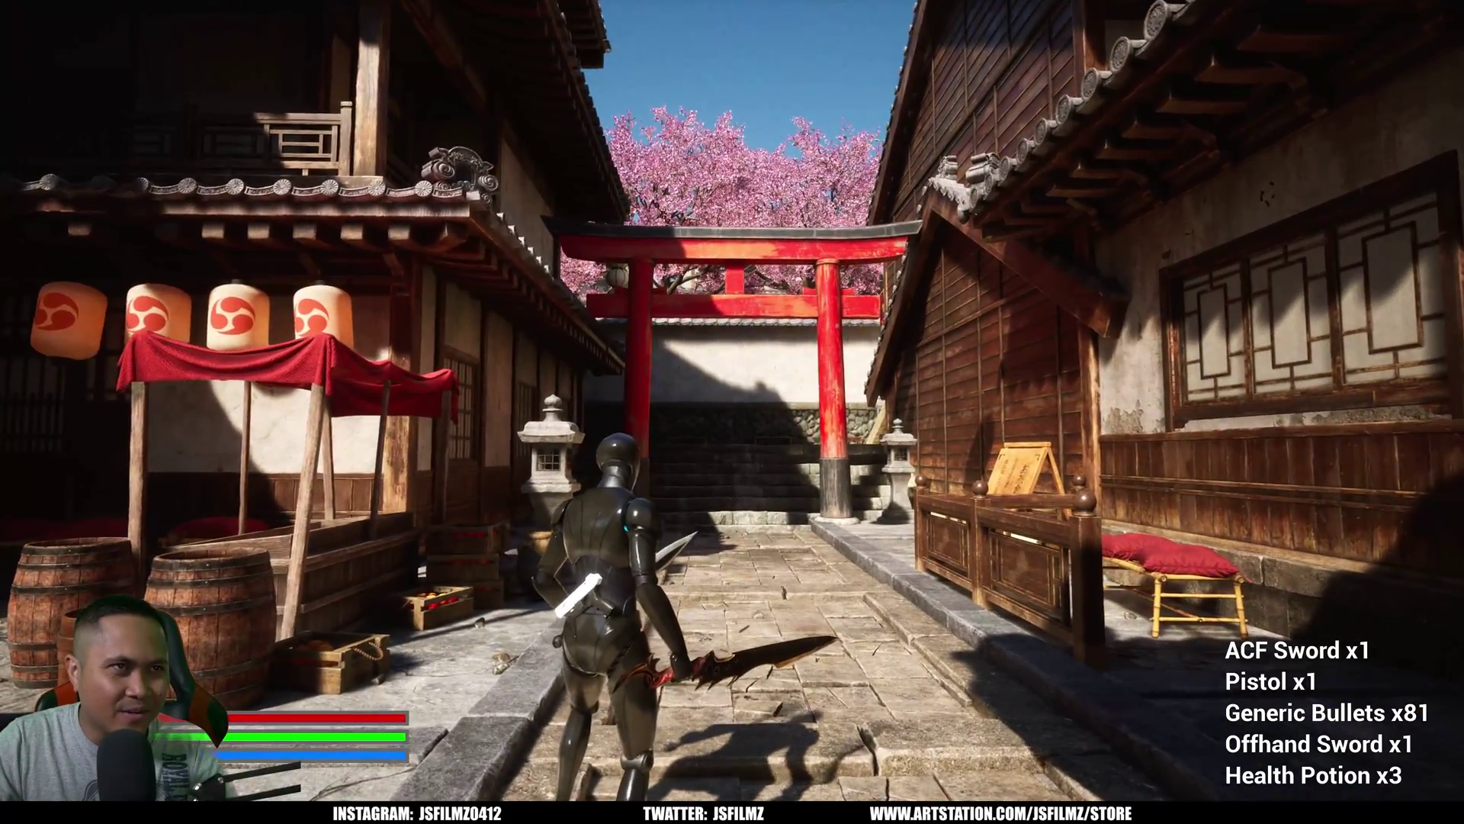
Run the character down the main street to the market plaza in front of the large pagoda and view the stalls.
{"action": "key", "text": "w"}
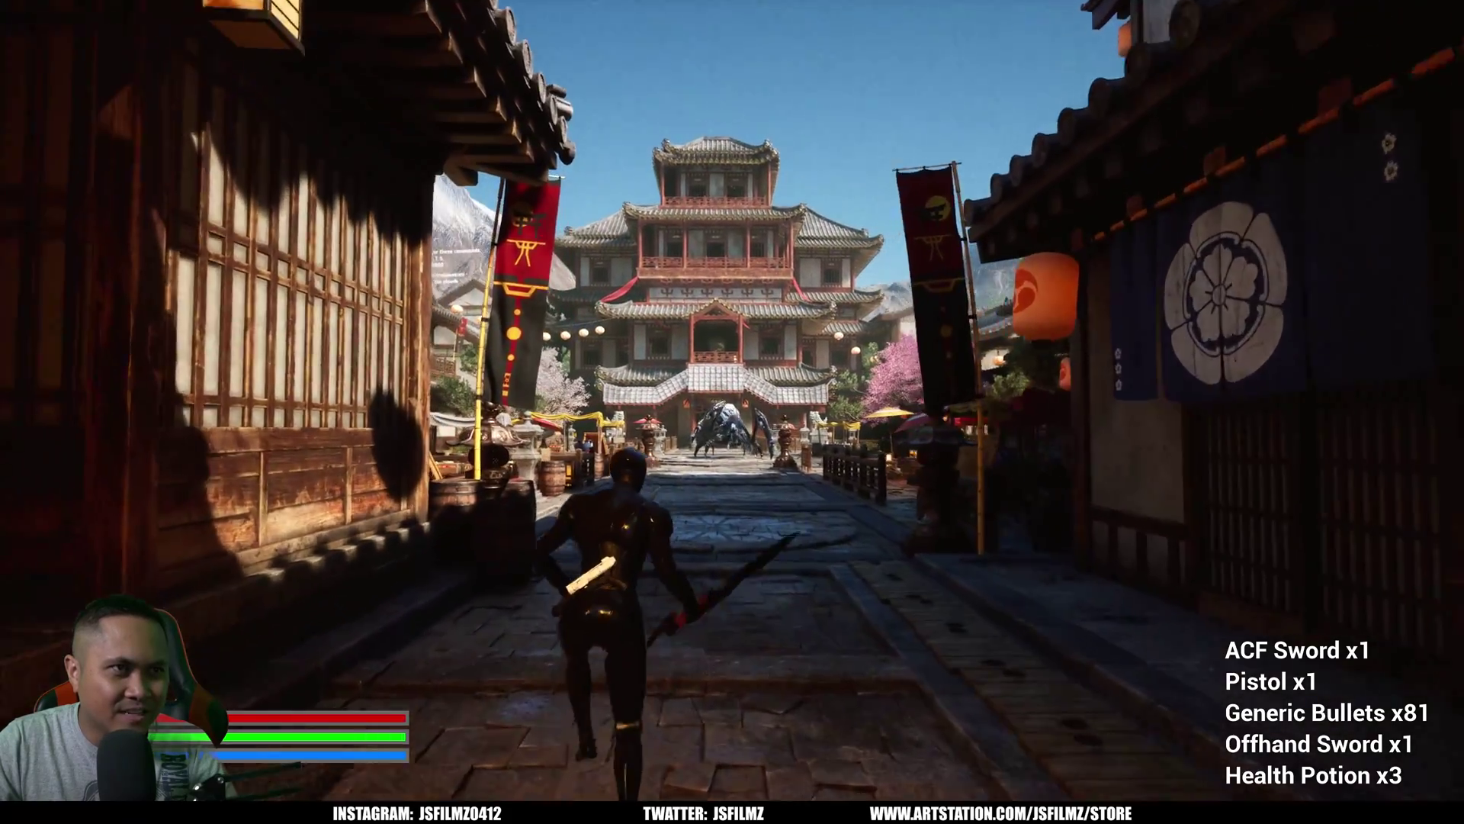
{"action": "key", "text": "w"}
{"action": "key", "text": "w"}
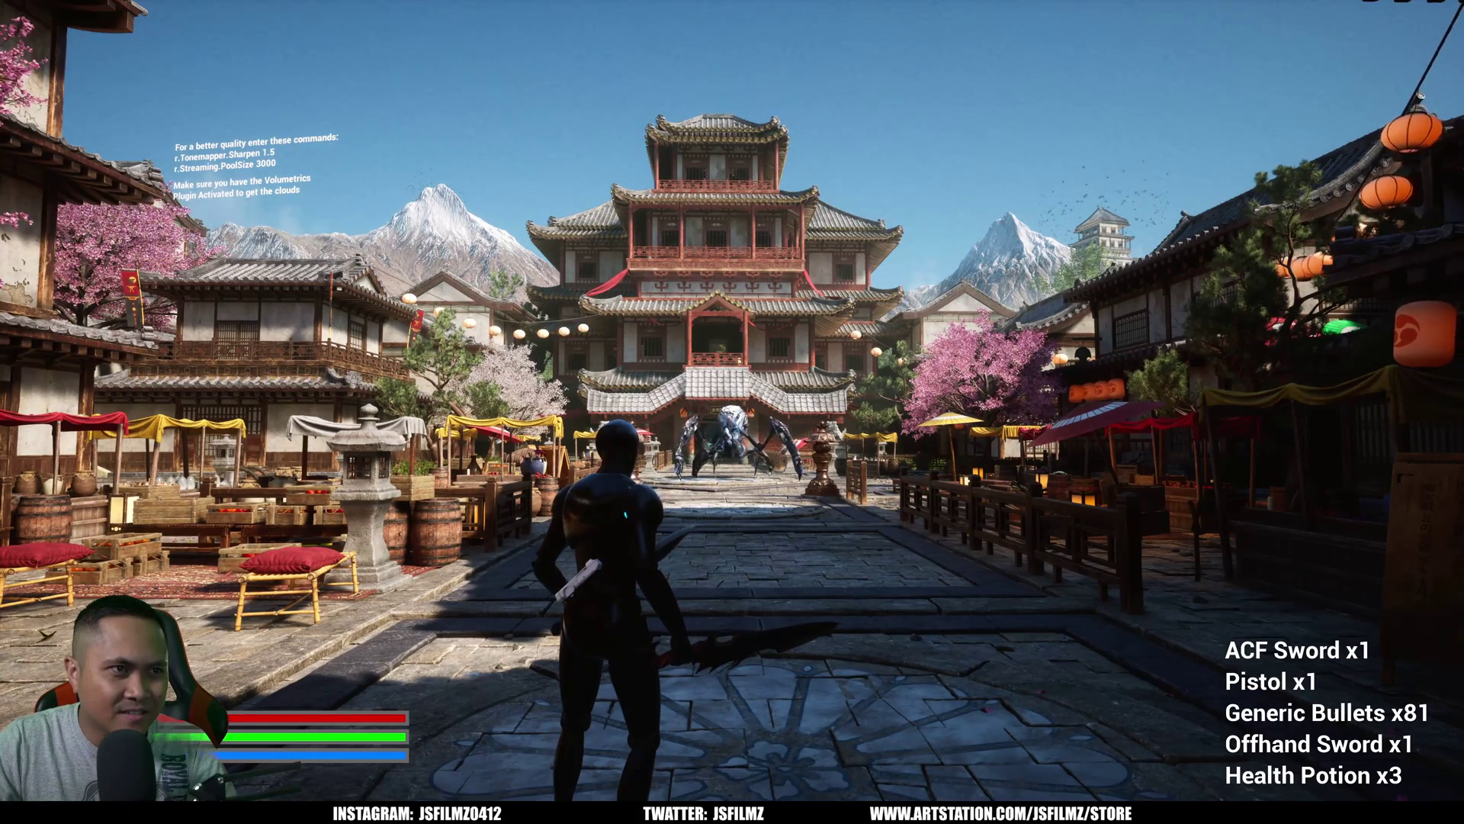
{"action": "key", "text": "w"}
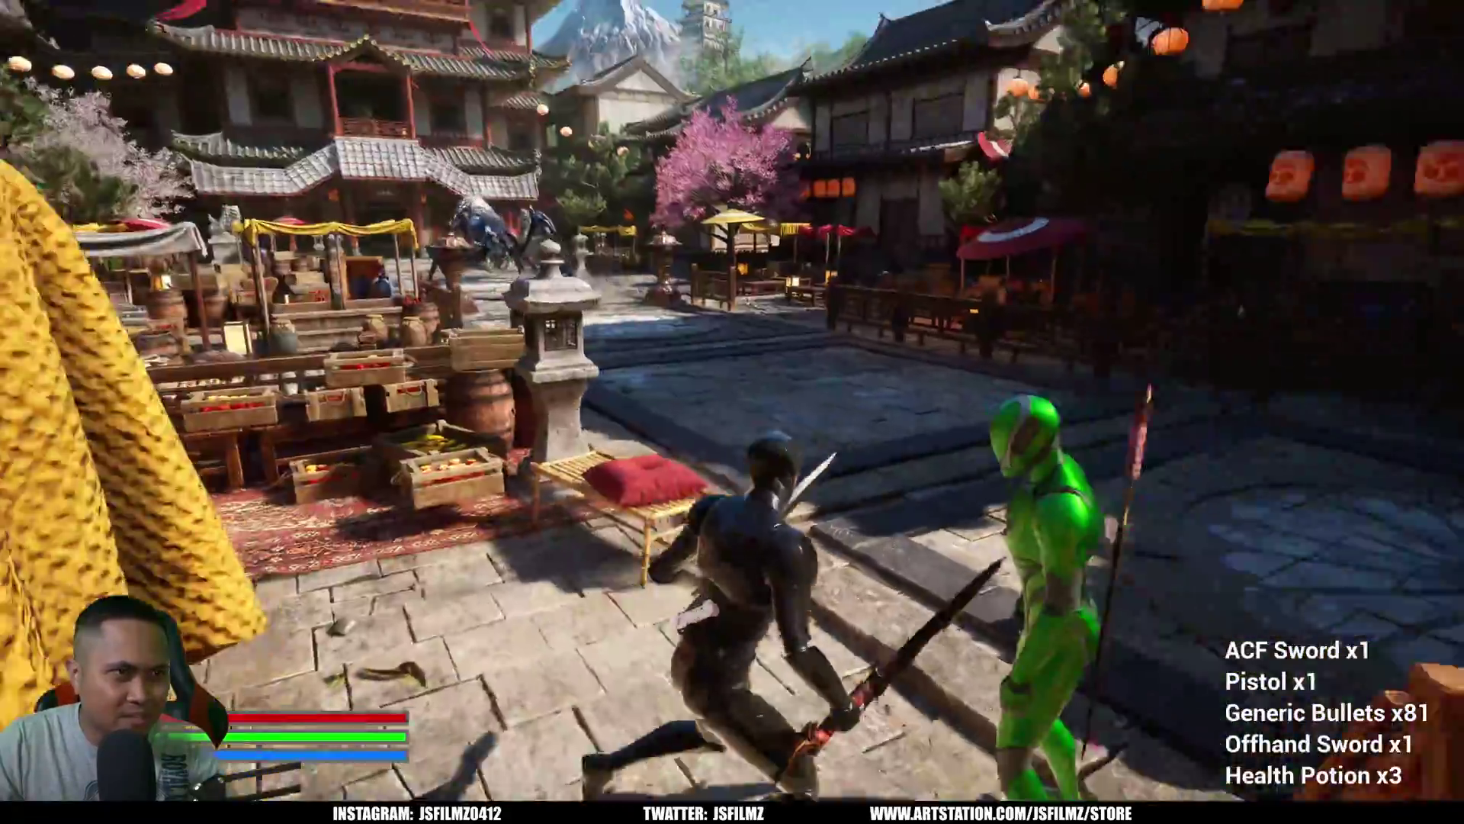
Approach the giant spider in the pagoda plaza and shoot it with the pistol.
{"action": "key", "text": "w"}
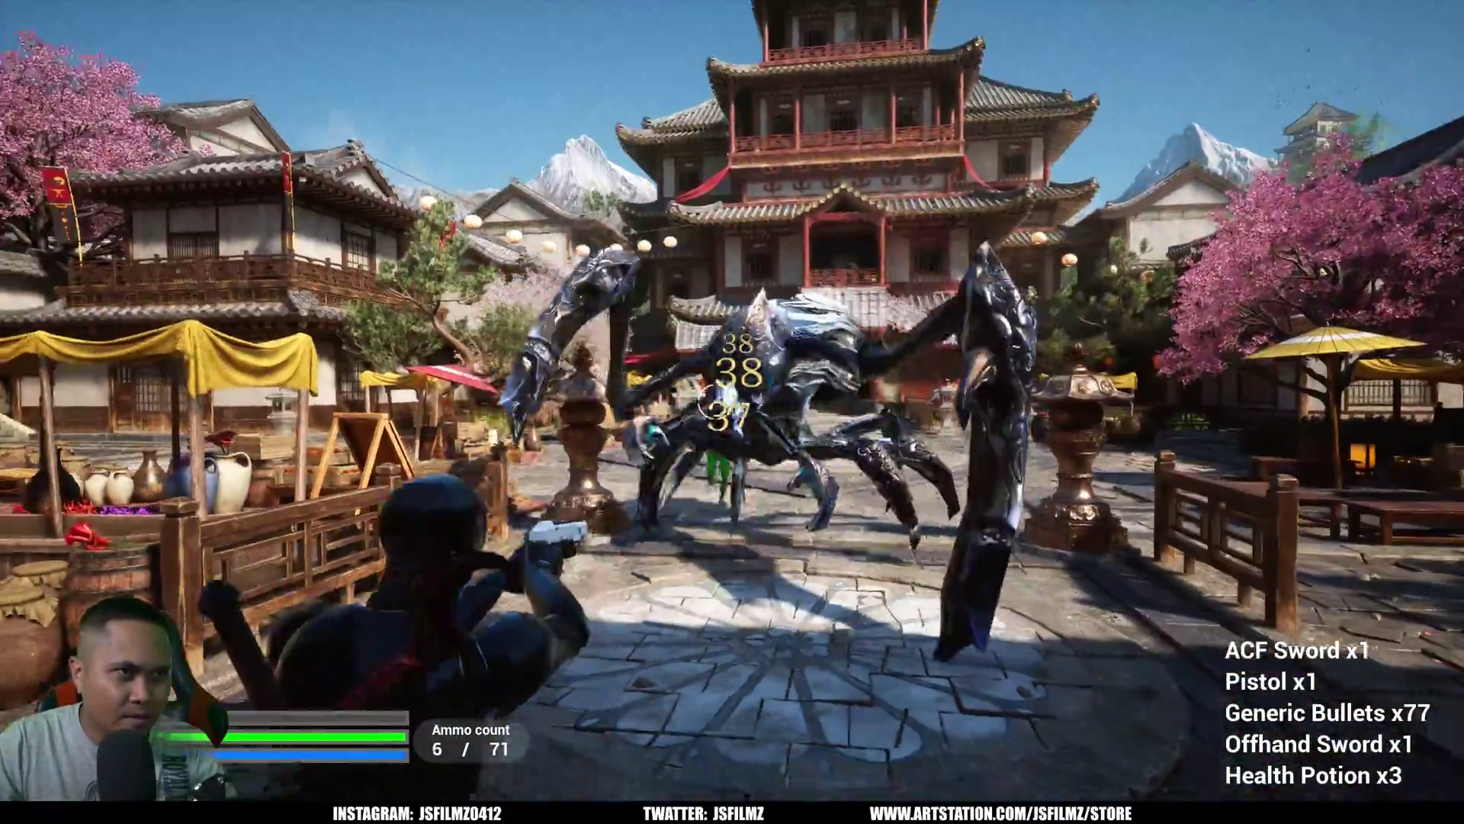
{"action": "left_click", "coordinate": [717, 403]}
{"action": "left_click", "coordinate": [717, 403]}
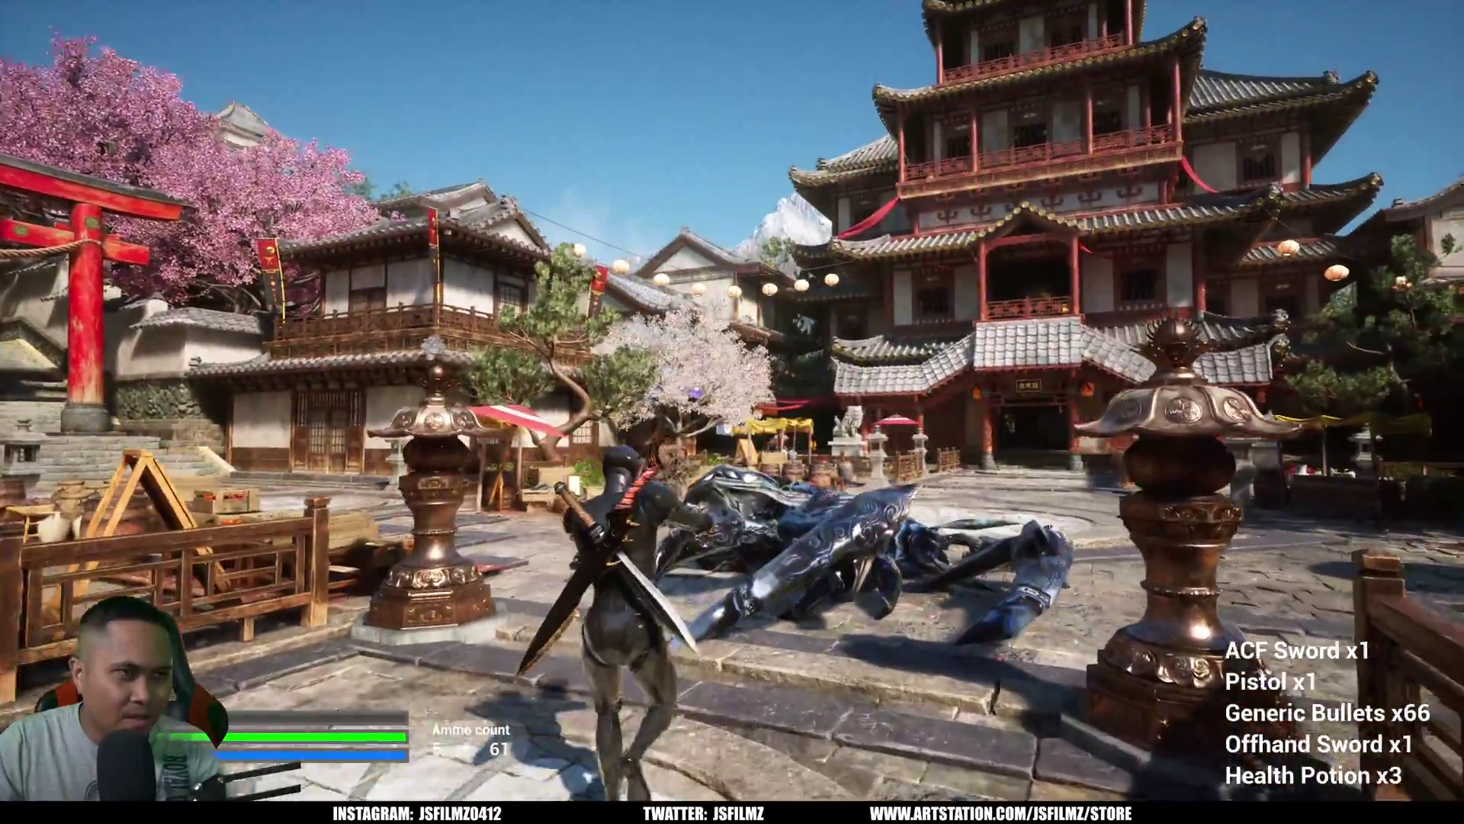
Run the character around the pagoda plaza to view the round floor, cherry trees, pagoda entrance and market stalls.
{"action": "key", "text": "w"}
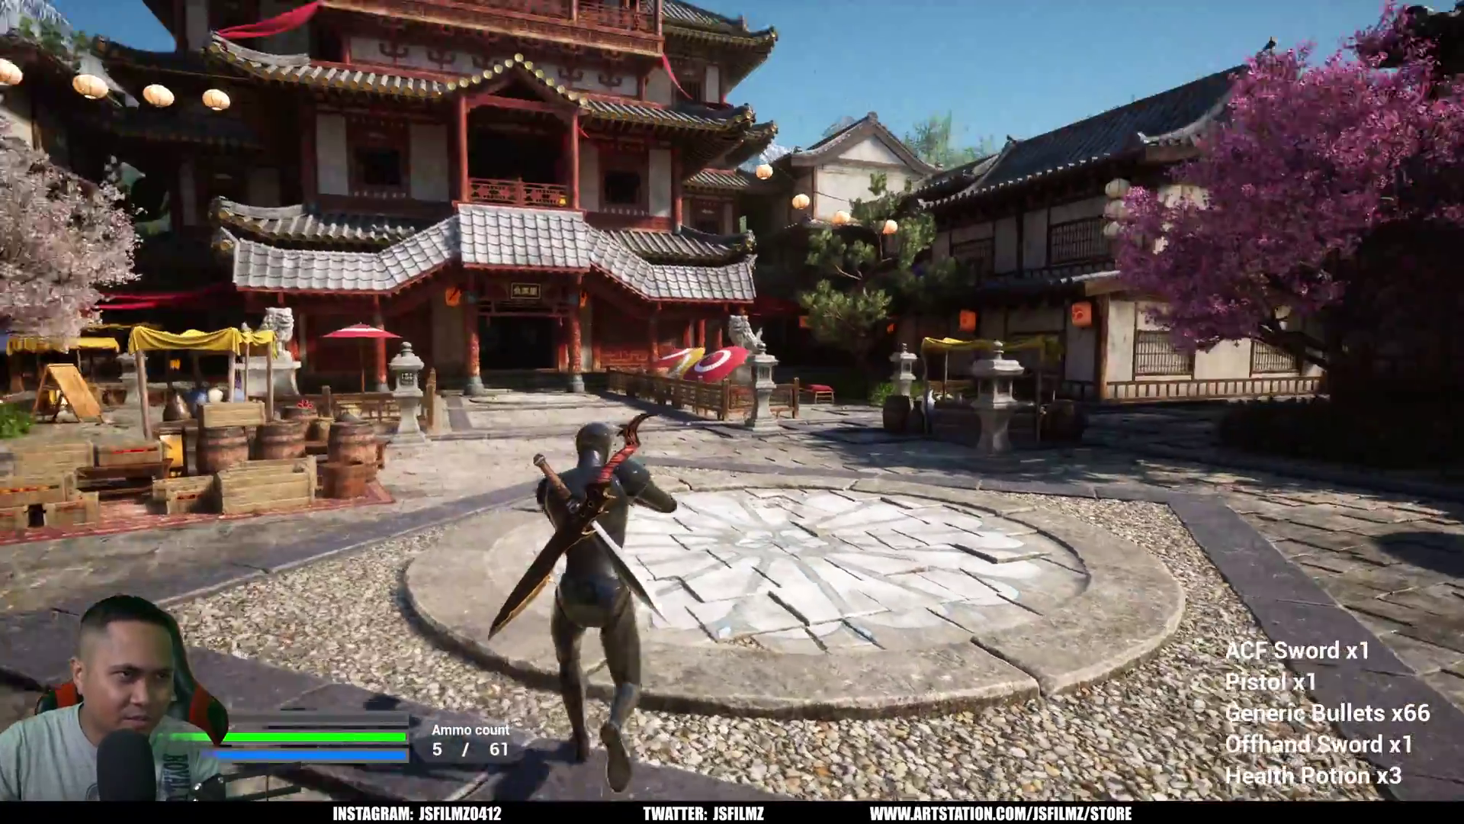
{"action": "key", "text": "w"}
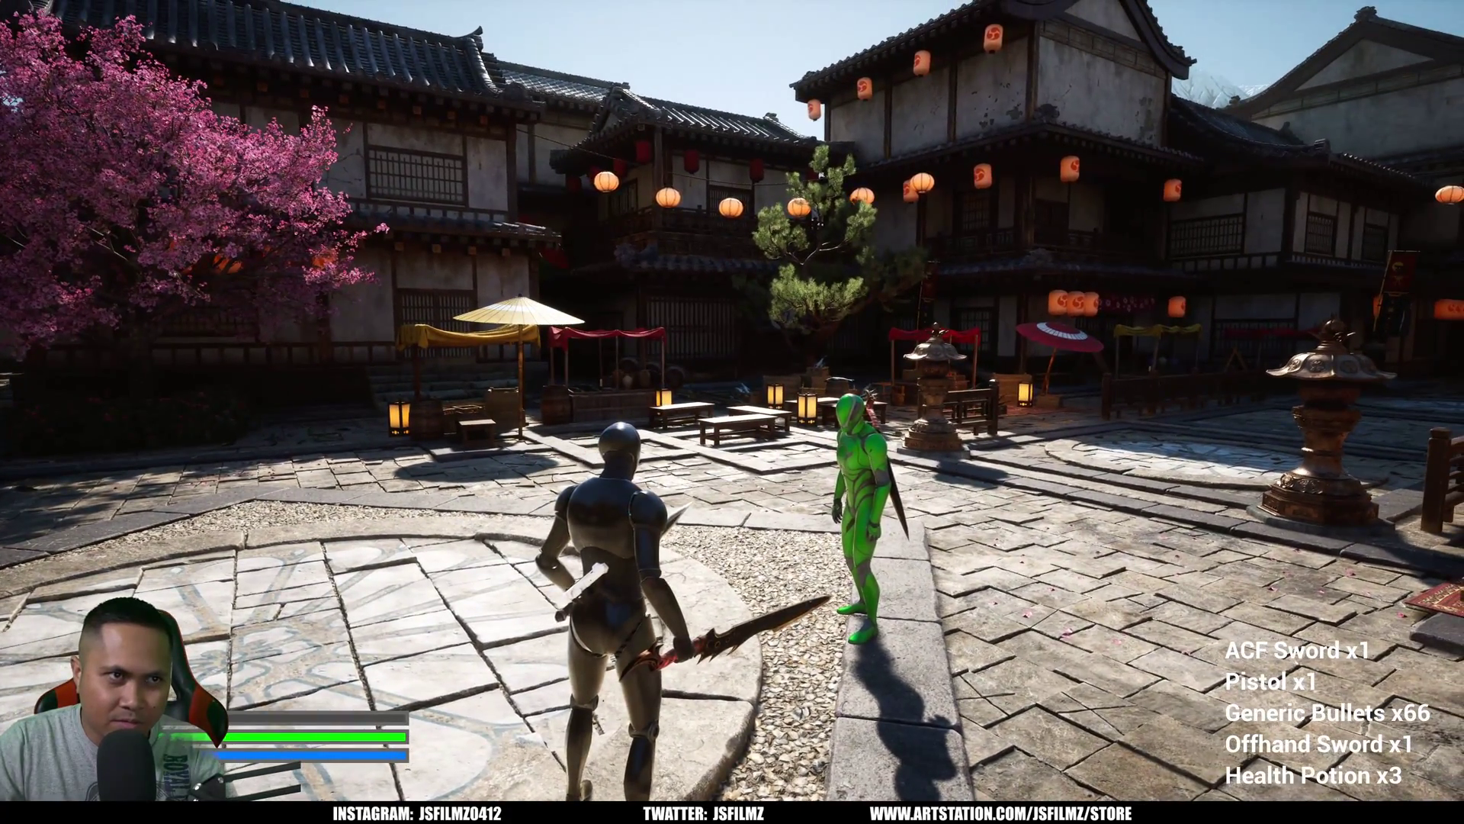
{"action": "key", "text": "w"}
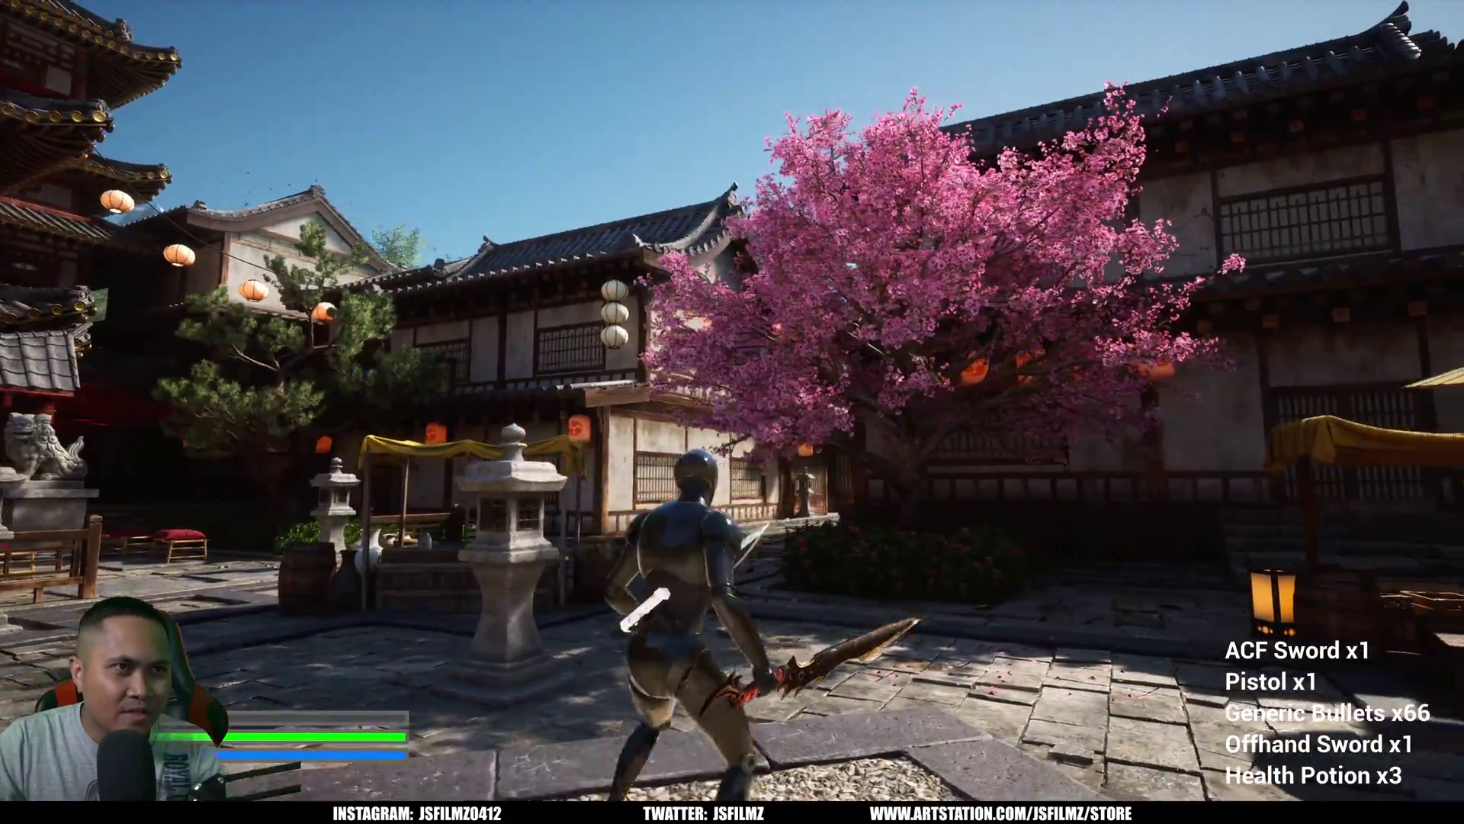
{"action": "key", "text": "w"}
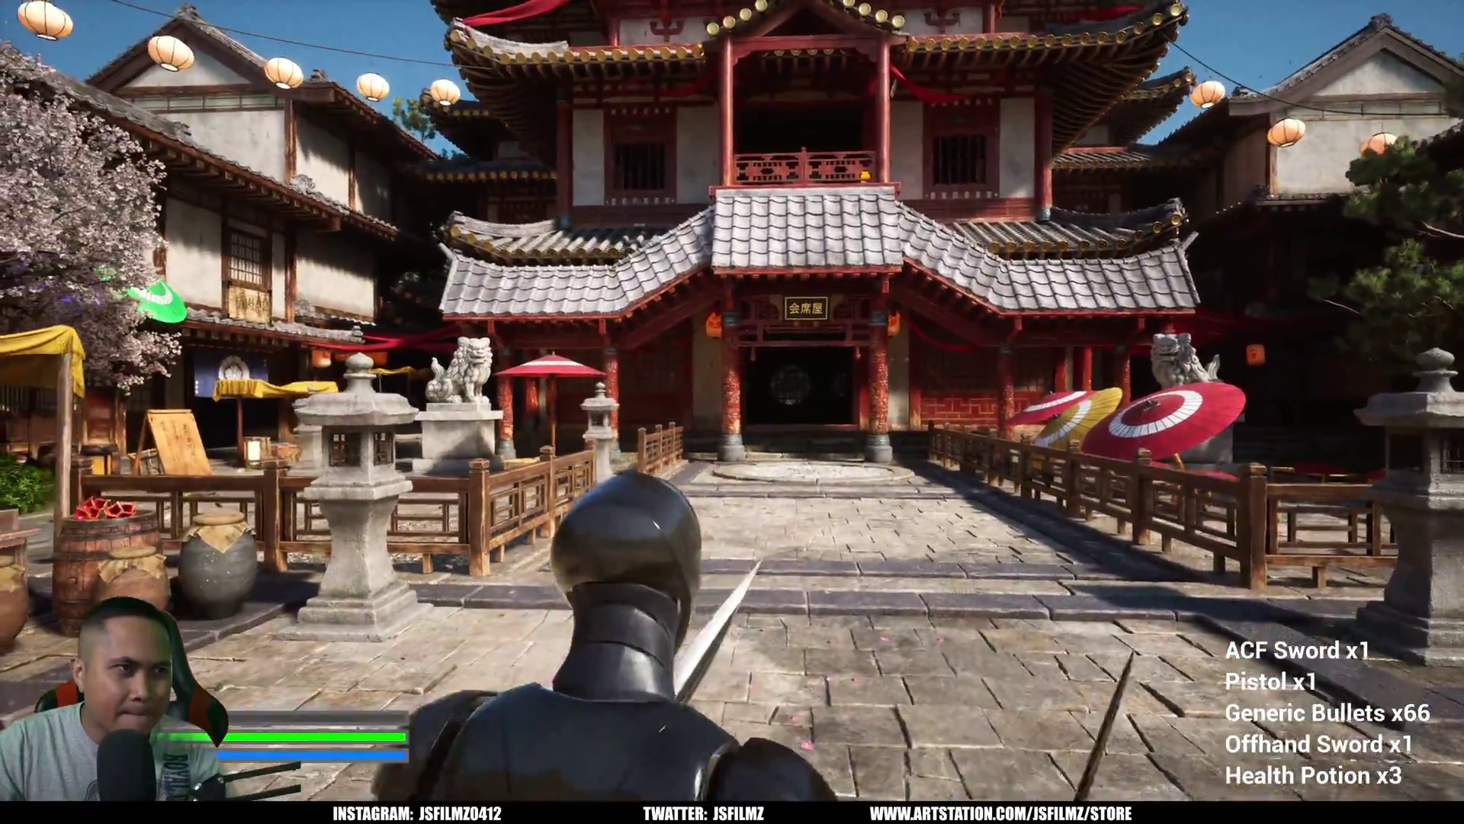
{"action": "key", "text": "w"}
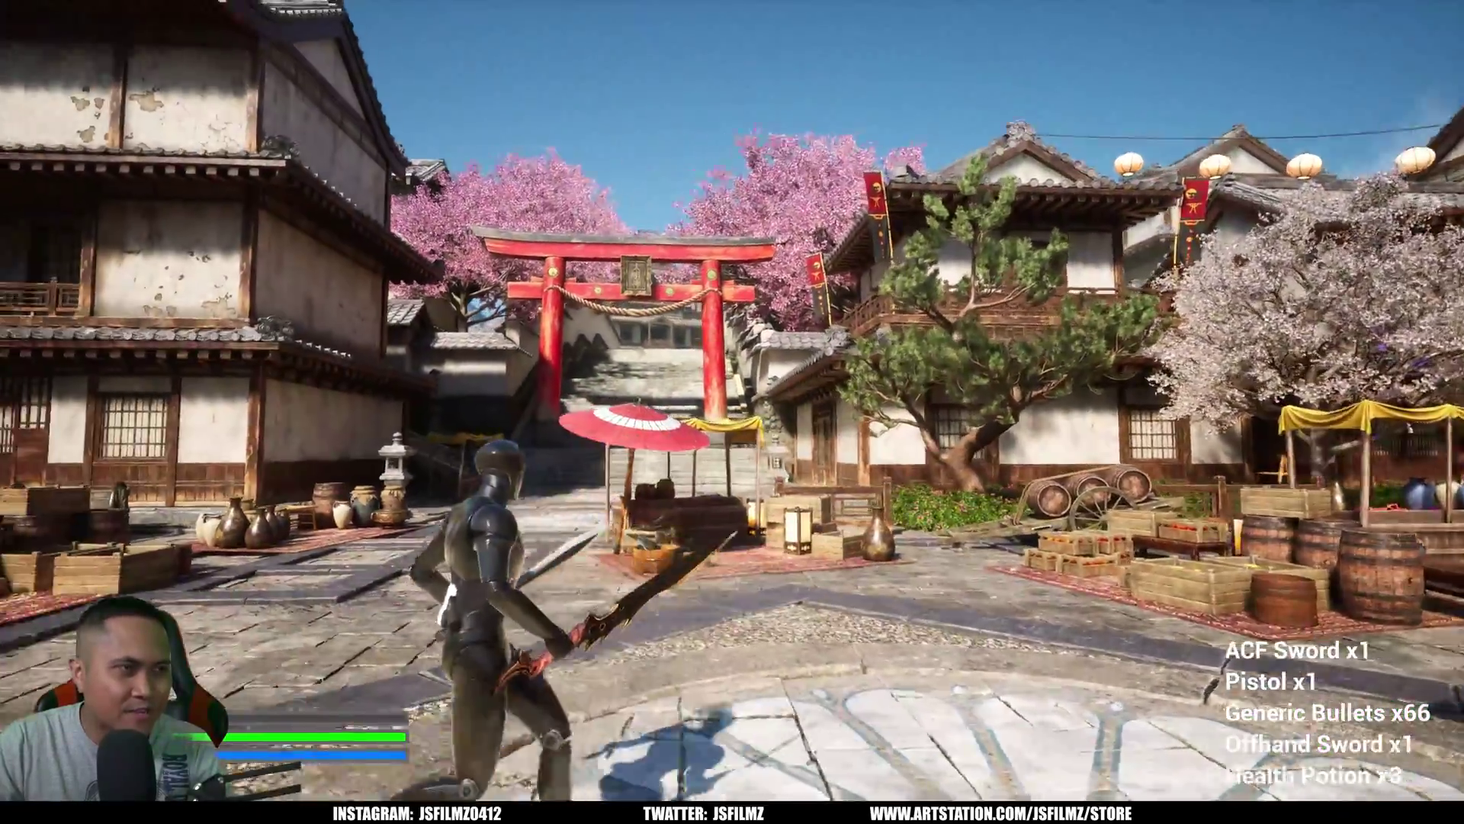